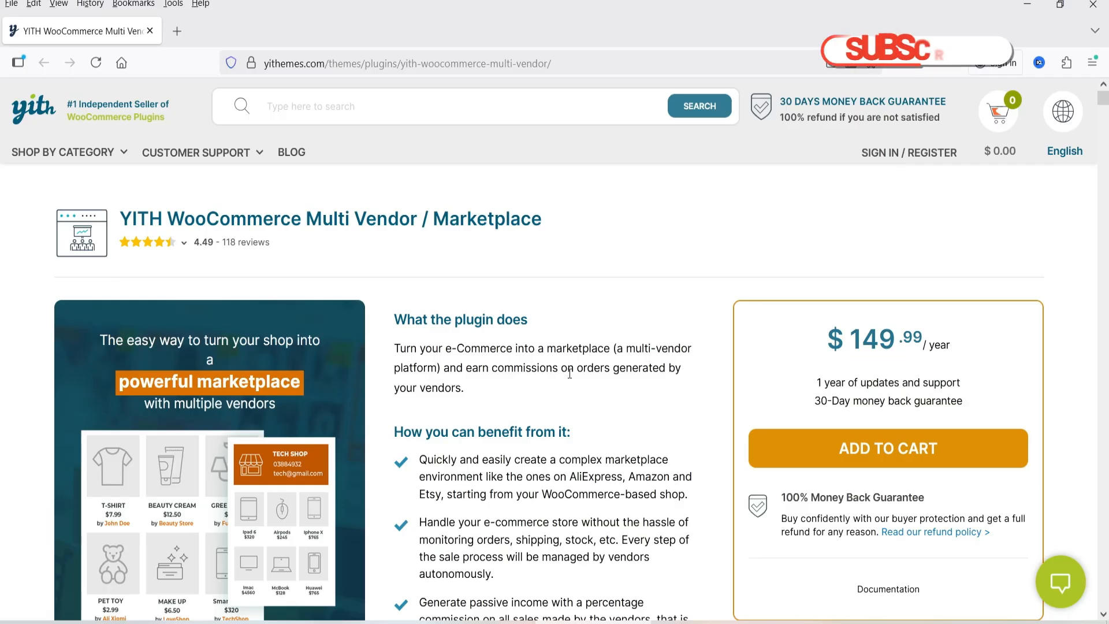
# - Read through the YITH WooCommerce Multi Vendor / Marketplace product page, including its main overview
pyautogui.scroll(-12, 559, 381)
pyautogui.scroll(-15, 555, 384)
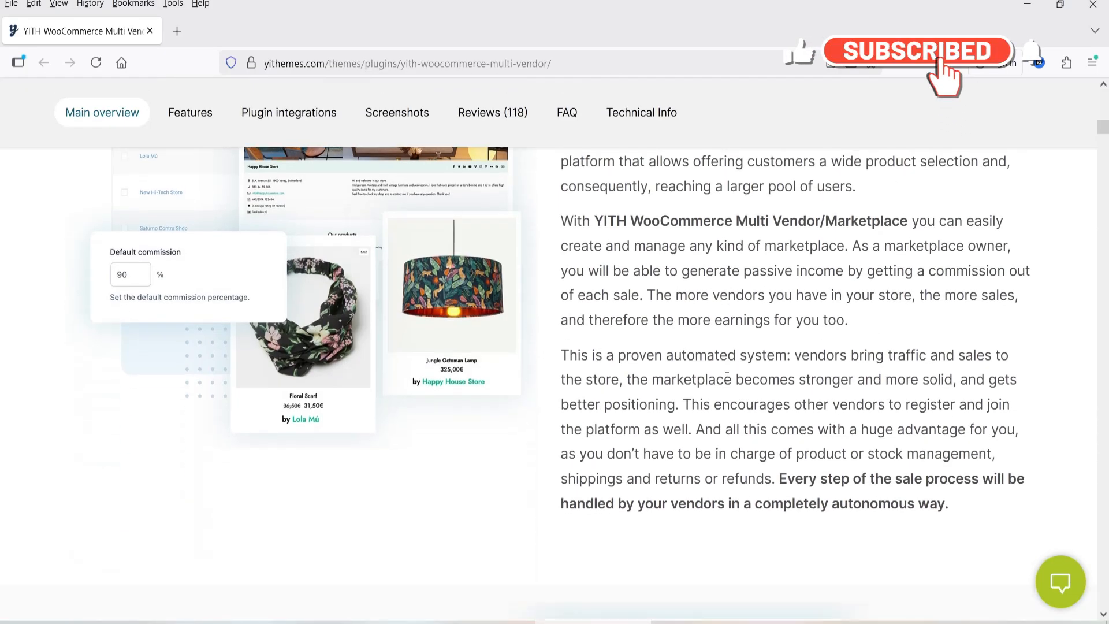
pyautogui.scroll(-10, 726, 393)
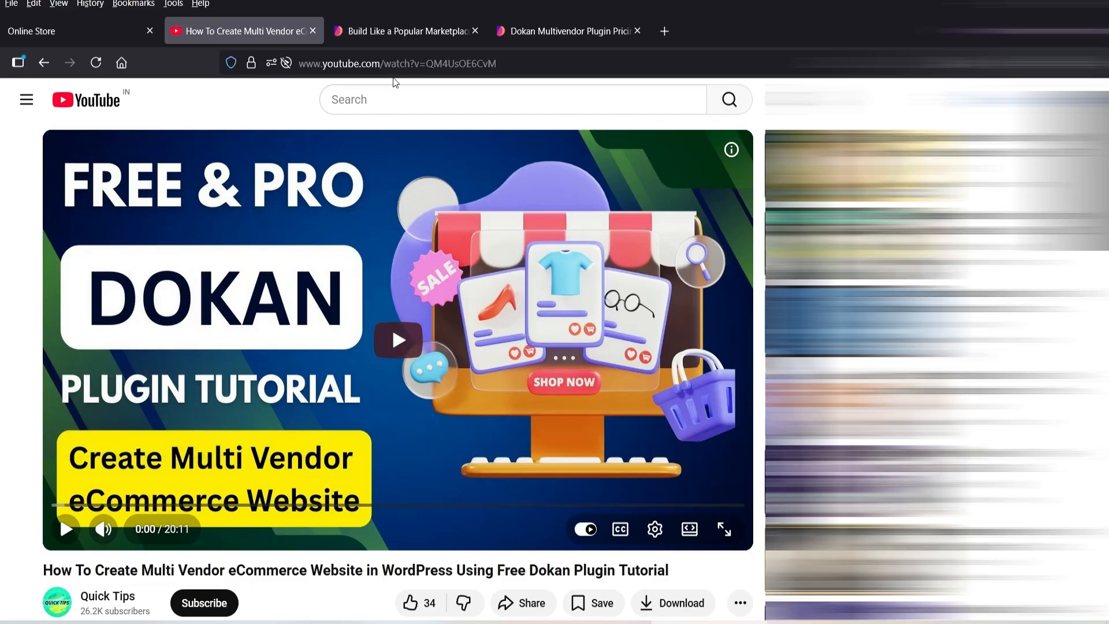
# - Look over the annual plans on the Dokan WordPress pricing page and return to the Dokan tutorial video
pyautogui.click(566, 30)
pyautogui.scroll(-5, 946, 268)
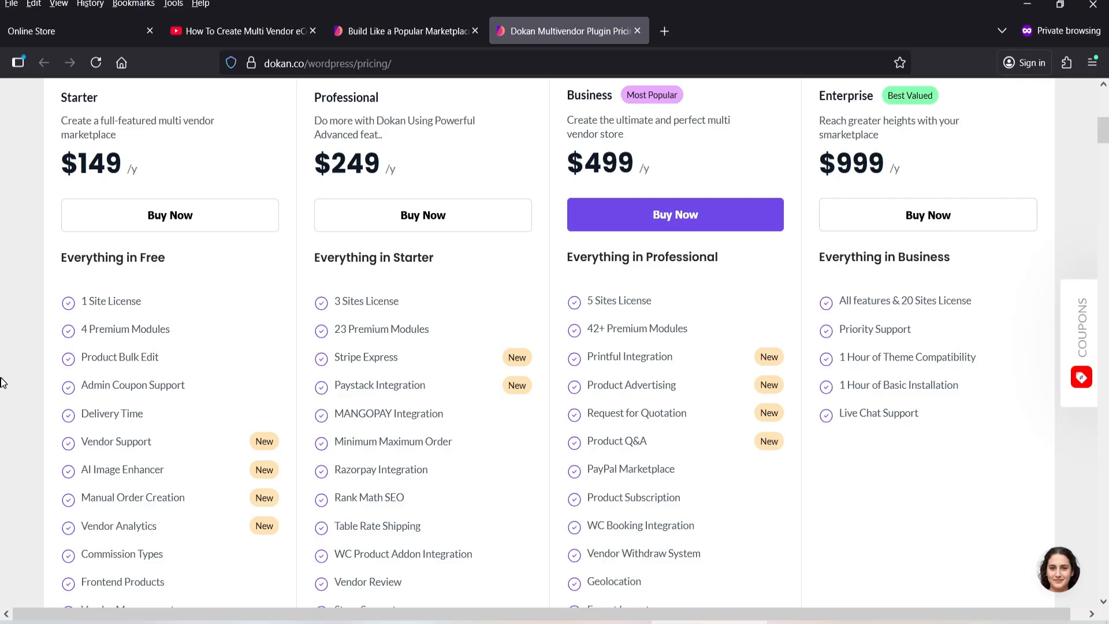
pyautogui.scroll(5, 3, 384)
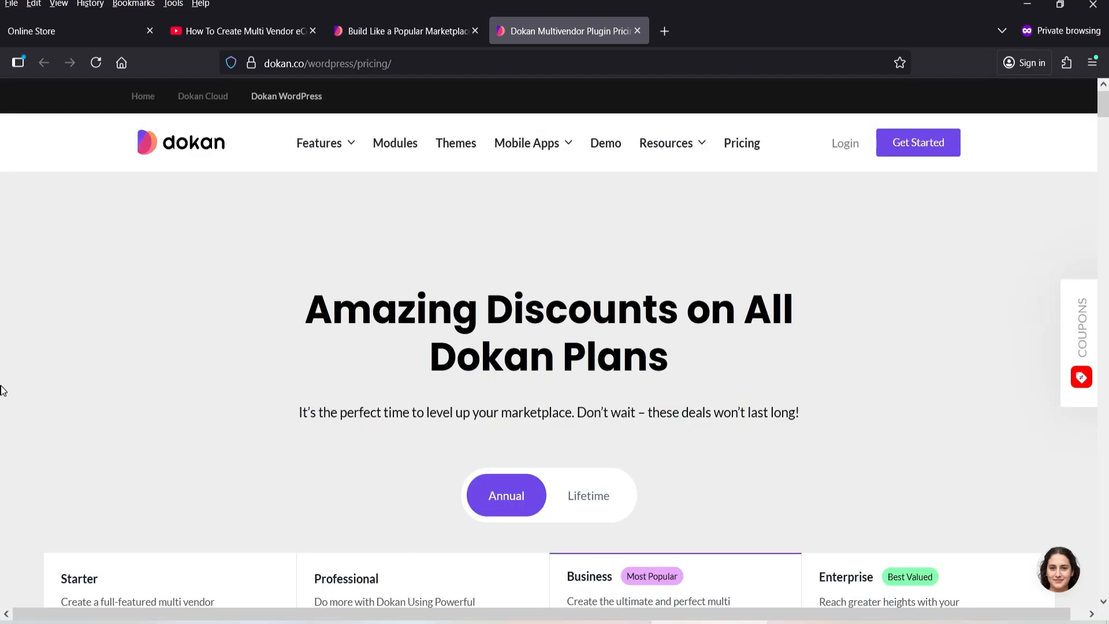
pyautogui.click(243, 30)
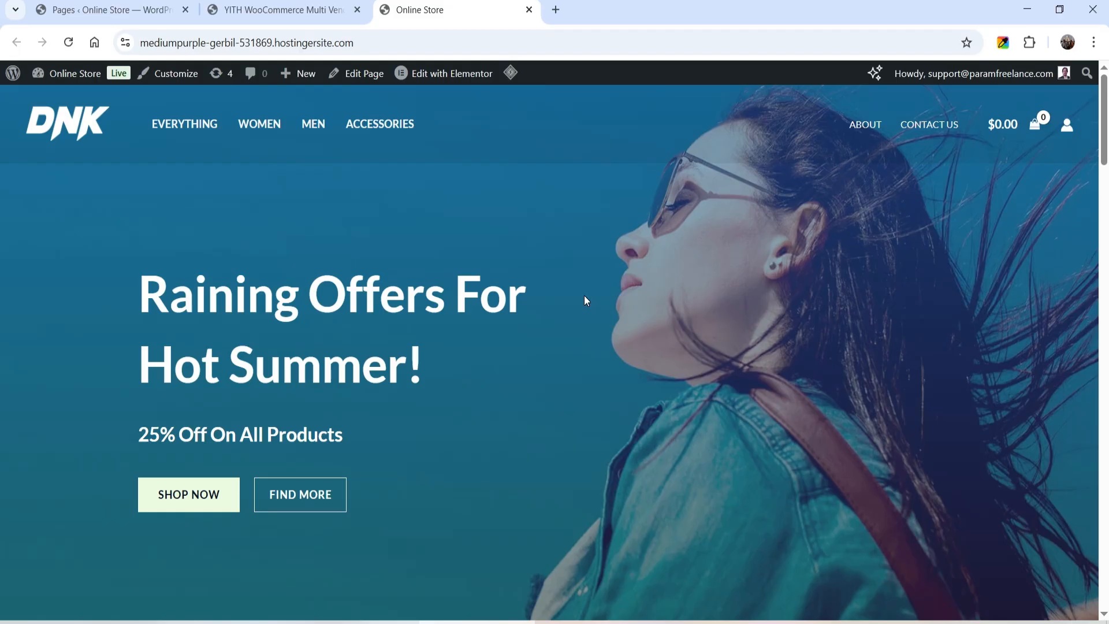
# - Open the YITH Multi Vendor dashboard in the WordPress admin and examine its commission overview and vendor filter
pyautogui.click(271, 9)
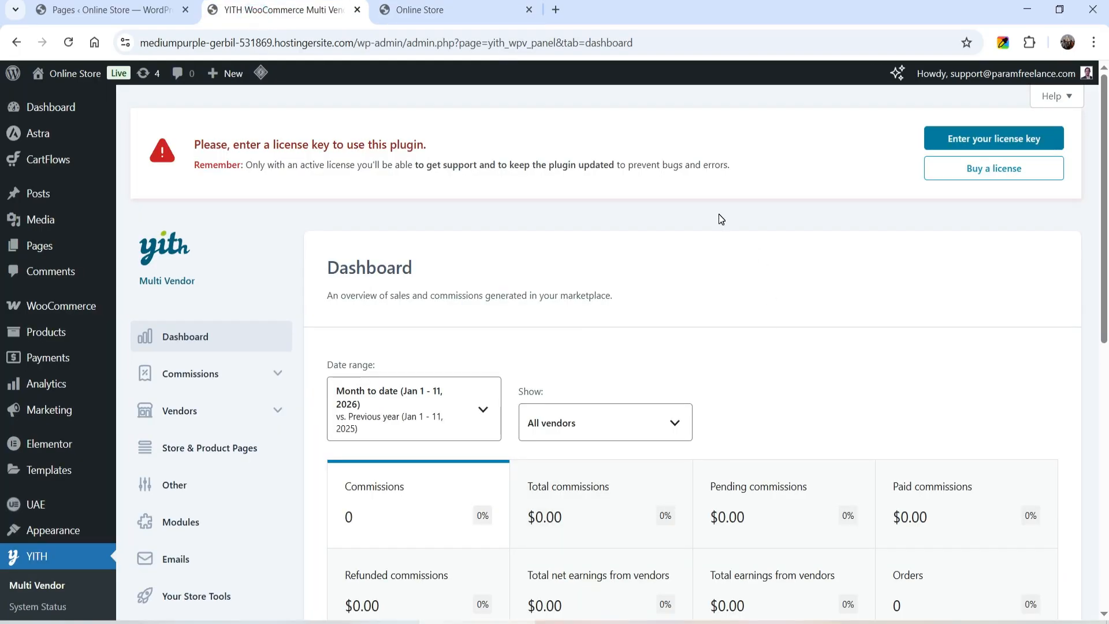
pyautogui.scroll(-3, 719, 215)
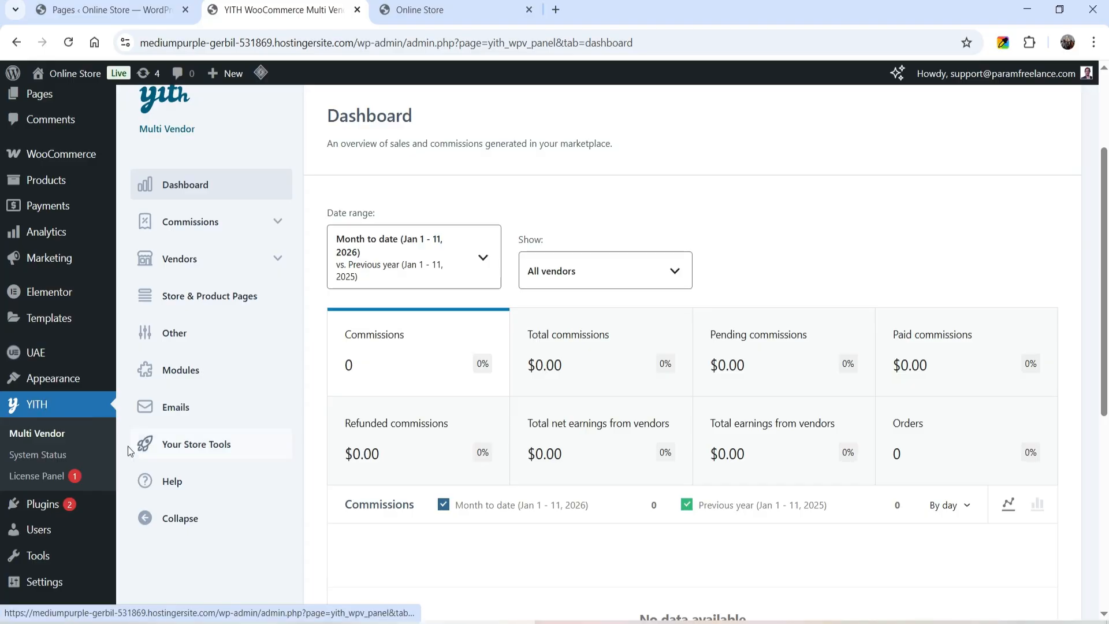
pyautogui.click(35, 435)
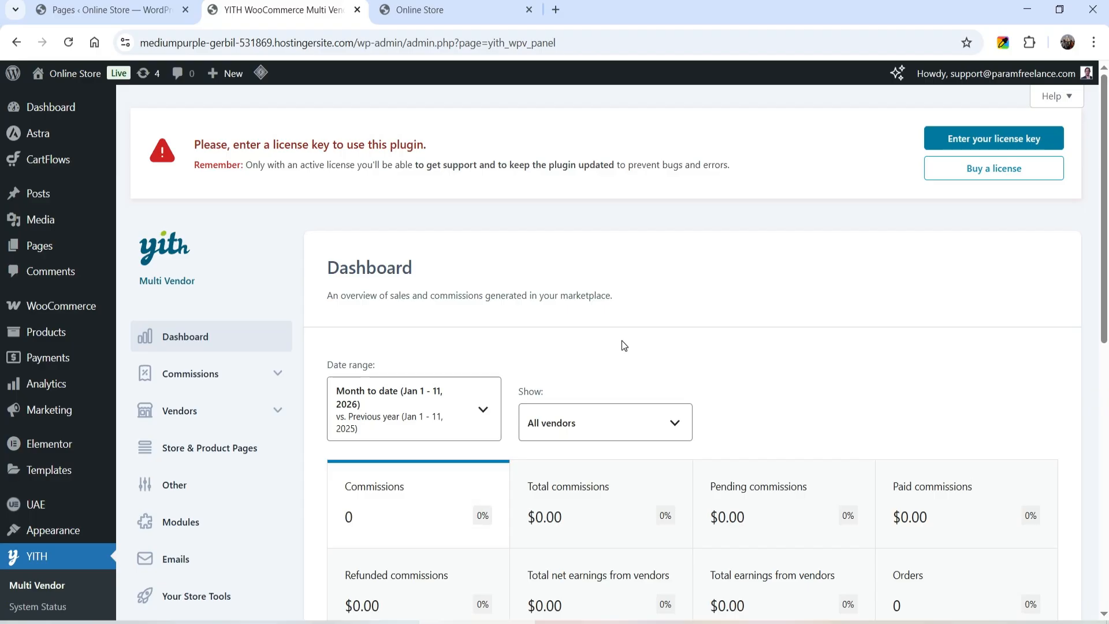
pyautogui.scroll(-4, 622, 345)
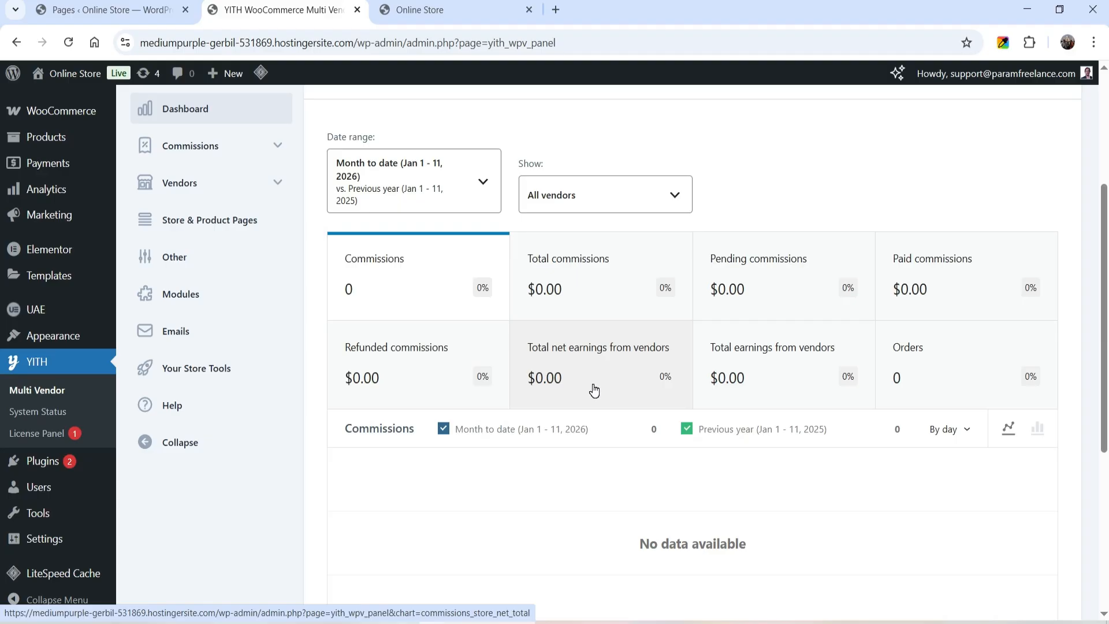
pyautogui.click(597, 201)
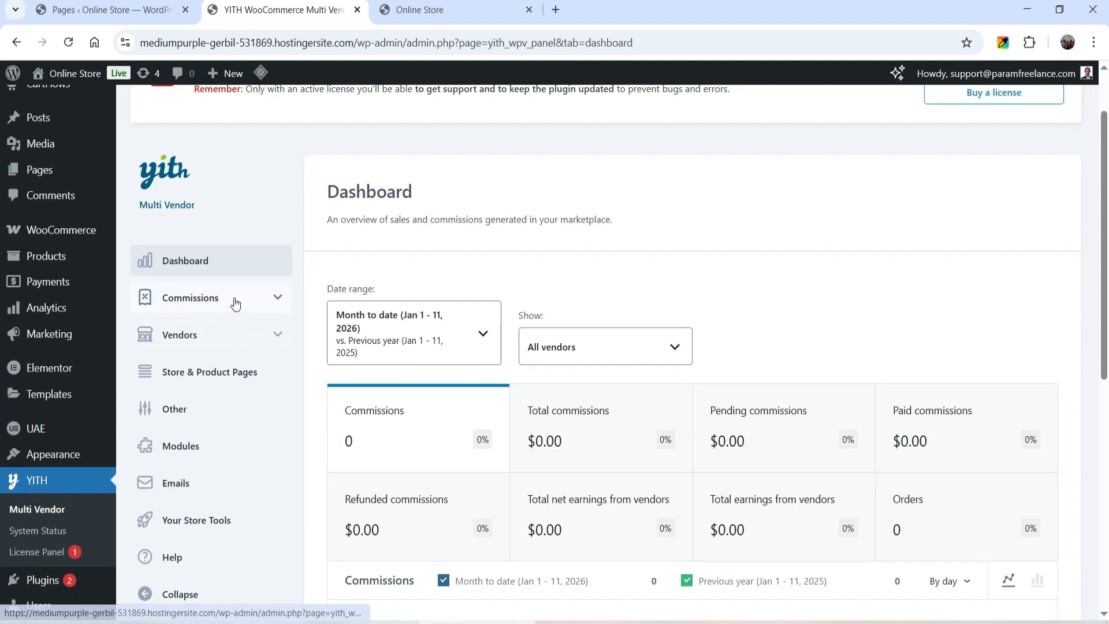
# - Open the Commissions list of the Multi Vendor plugin and check it for recorded commissions
pyautogui.click(236, 301)
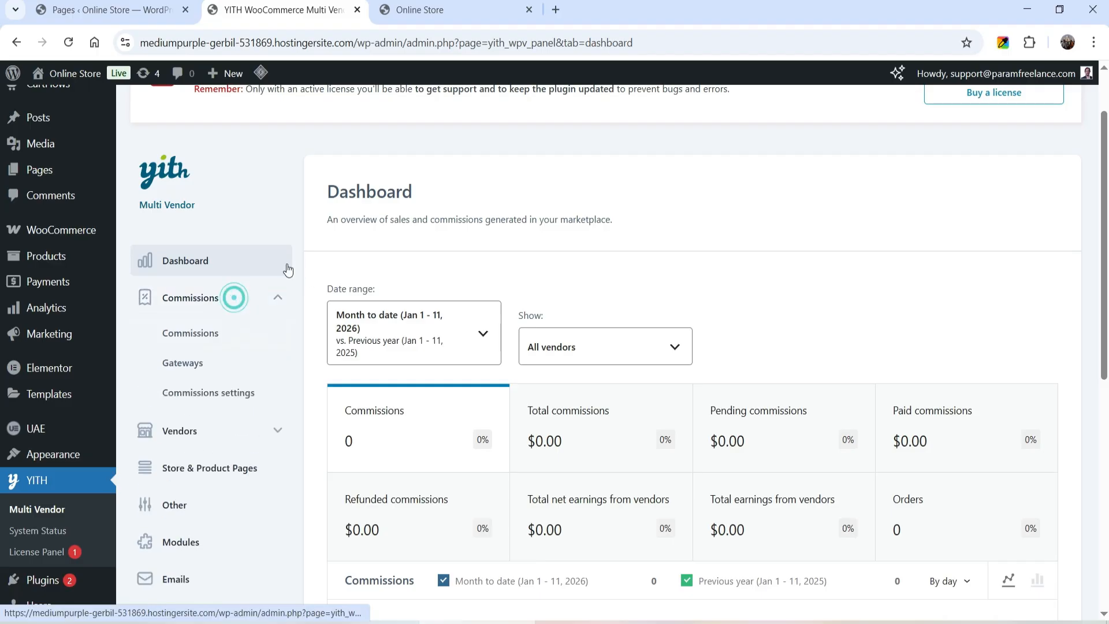
pyautogui.click(210, 334)
pyautogui.scroll(-4, 691, 315)
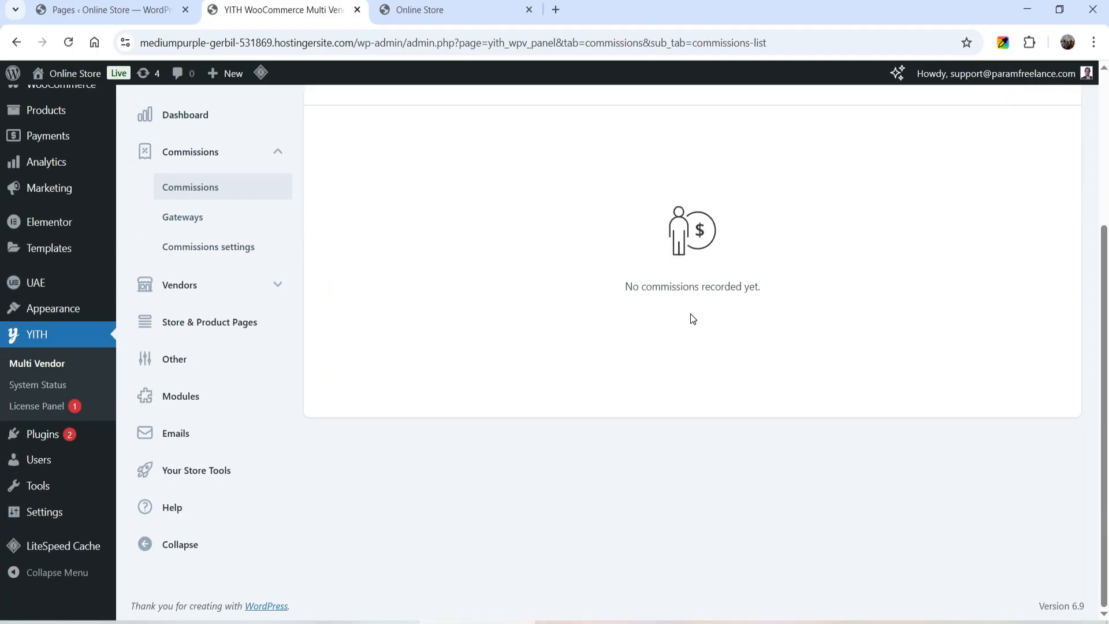
pyautogui.scroll(3, 691, 315)
# - Set the default vendor commission to 90% in the Commissions settings
pyautogui.click(211, 401)
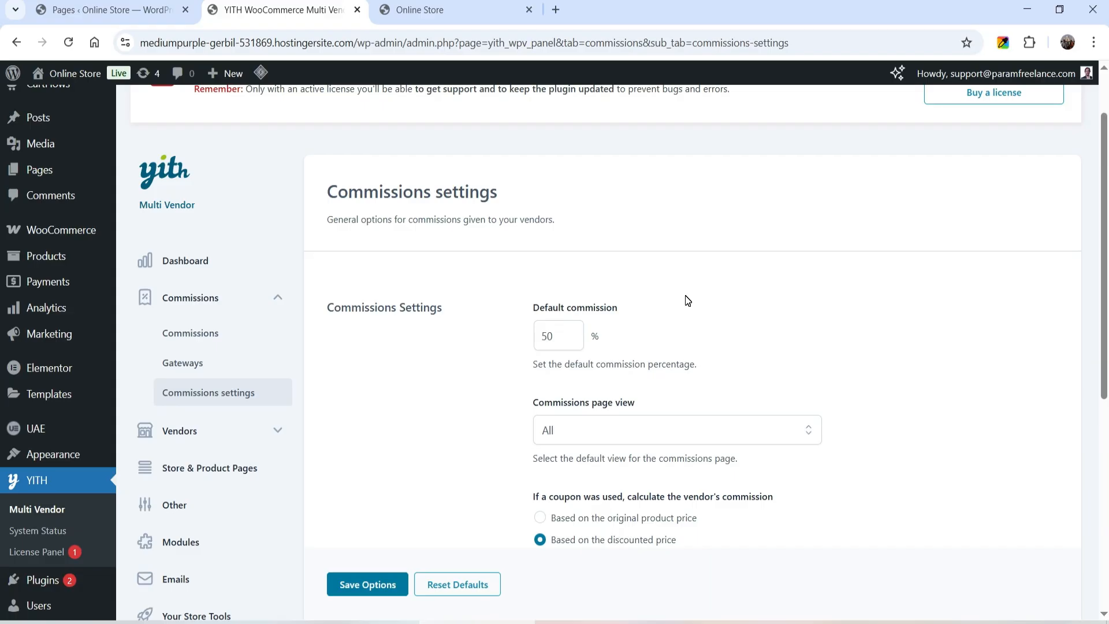
pyautogui.click(548, 335)
pyautogui.press('BackSpace')
pyautogui.write('9')
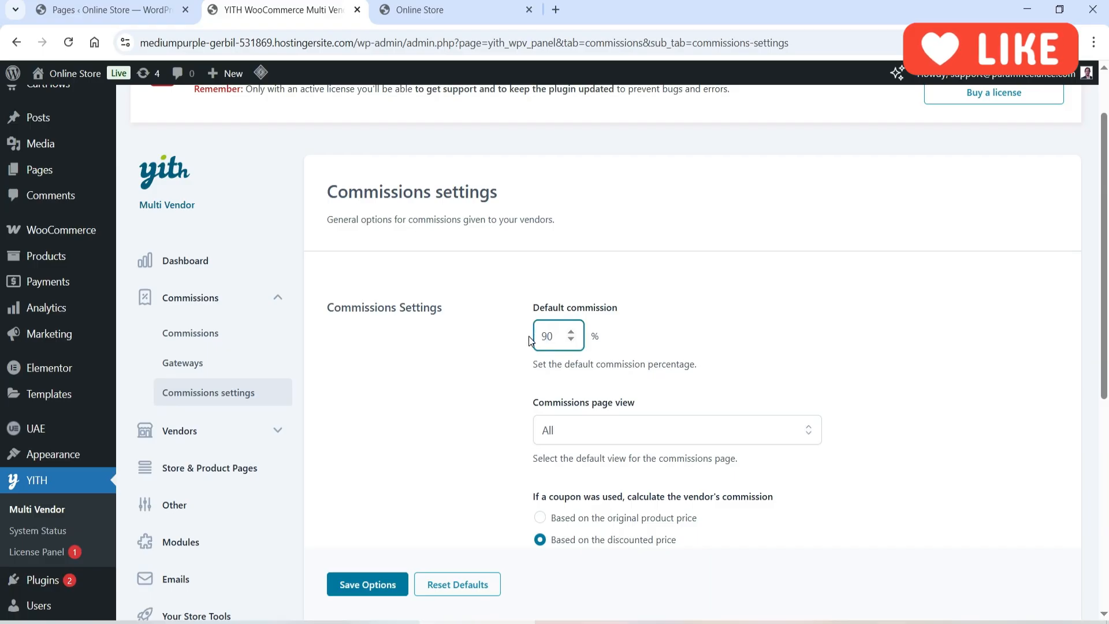
pyautogui.click(458, 390)
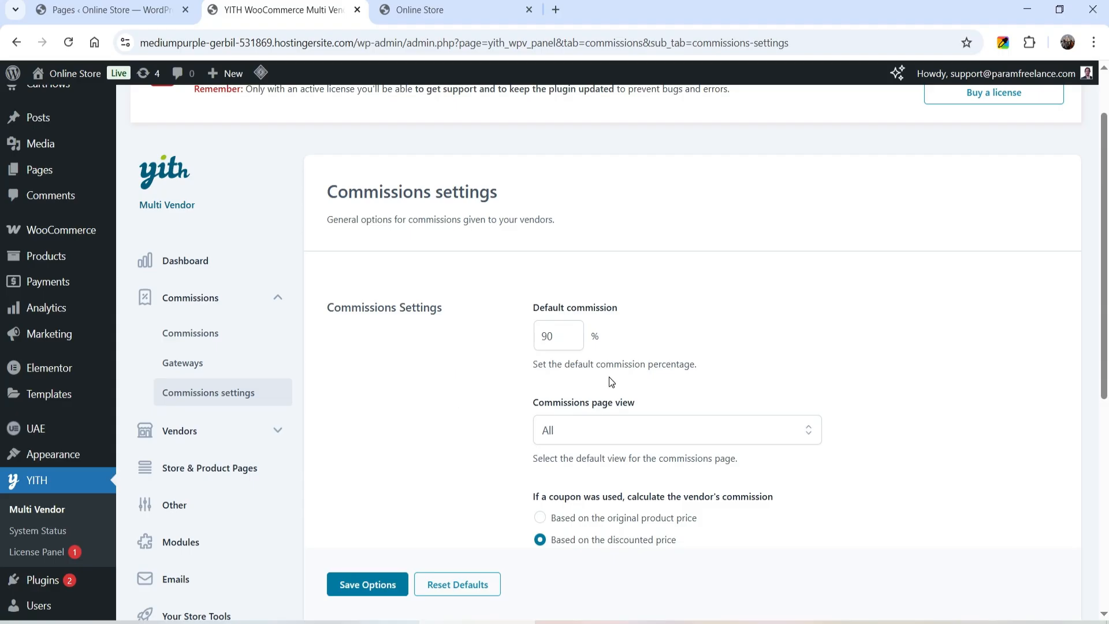
# - Examine the commissions page view choices and the coupon, automatic payment, order status and gateway options
pyautogui.scroll(-1, 608, 377)
pyautogui.click(632, 364)
pyautogui.click(630, 359)
pyautogui.scroll(-2, 630, 360)
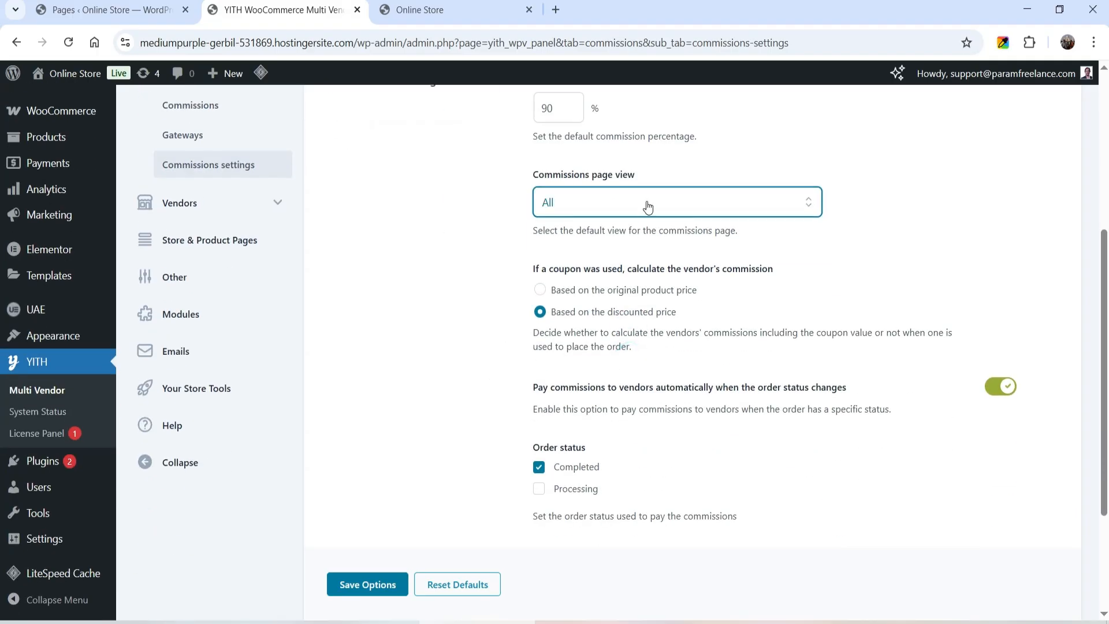
pyautogui.click(648, 207)
pyautogui.click(390, 297)
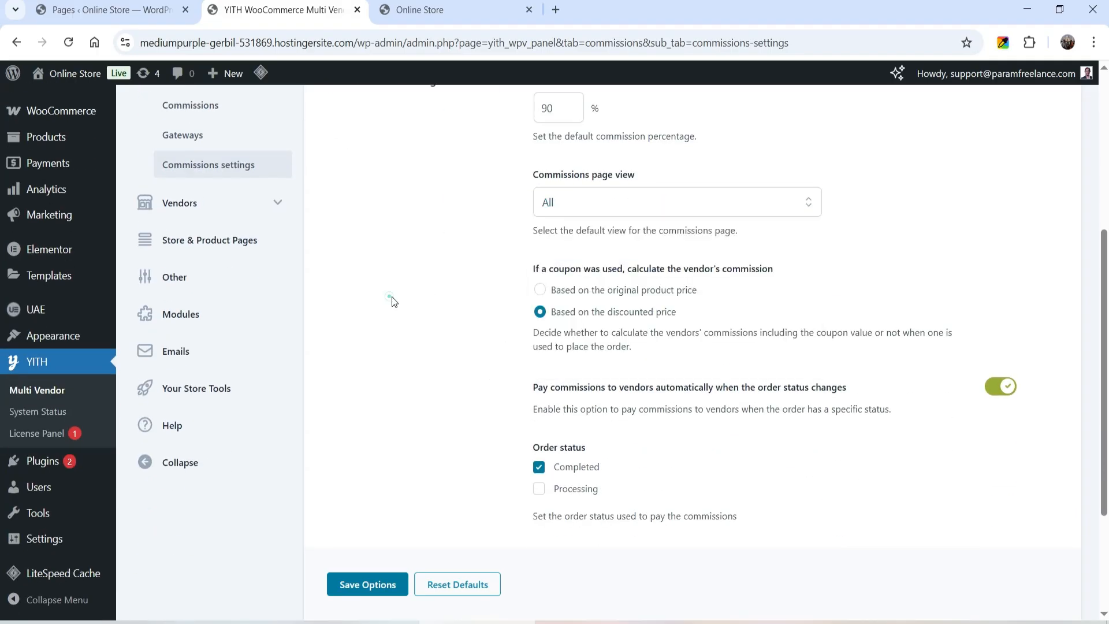
pyautogui.scroll(2, 391, 297)
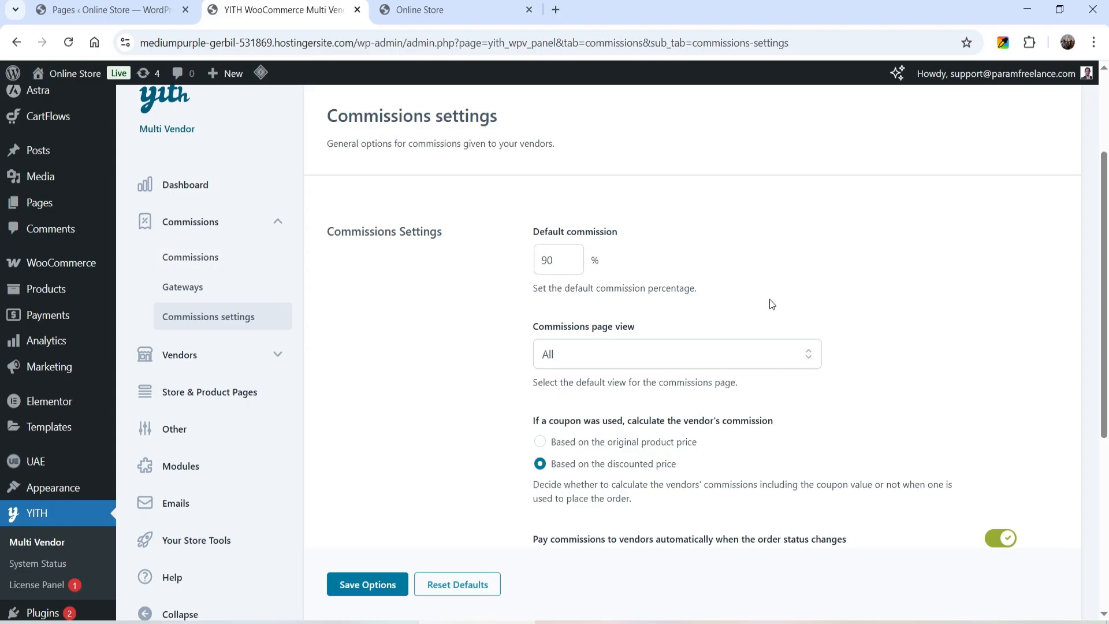
pyautogui.scroll(-2, 772, 304)
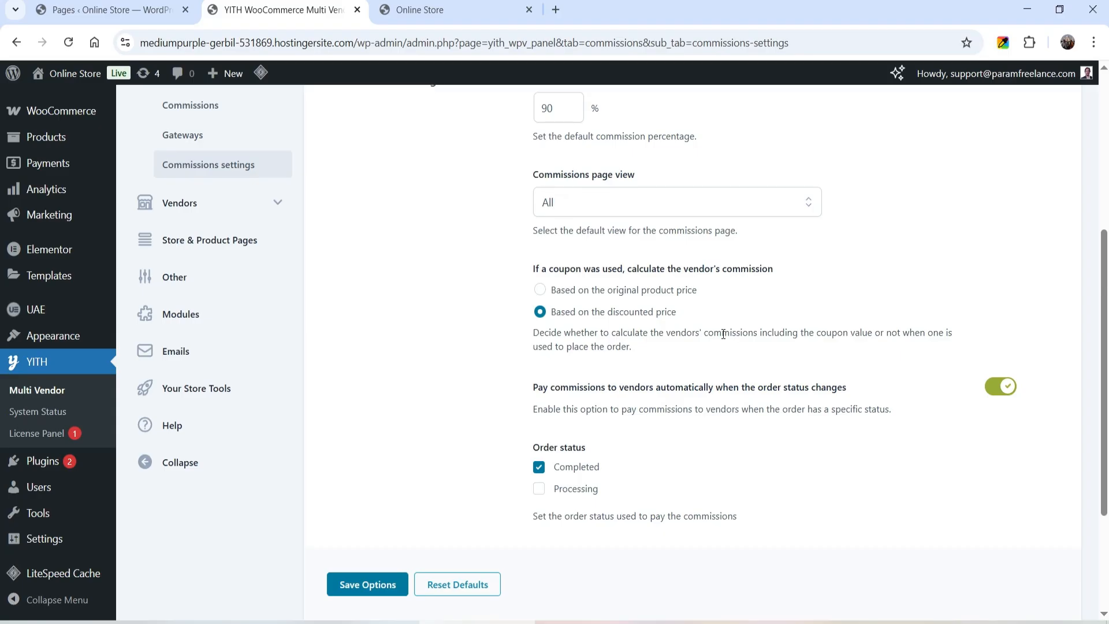
pyautogui.scroll(-1, 722, 334)
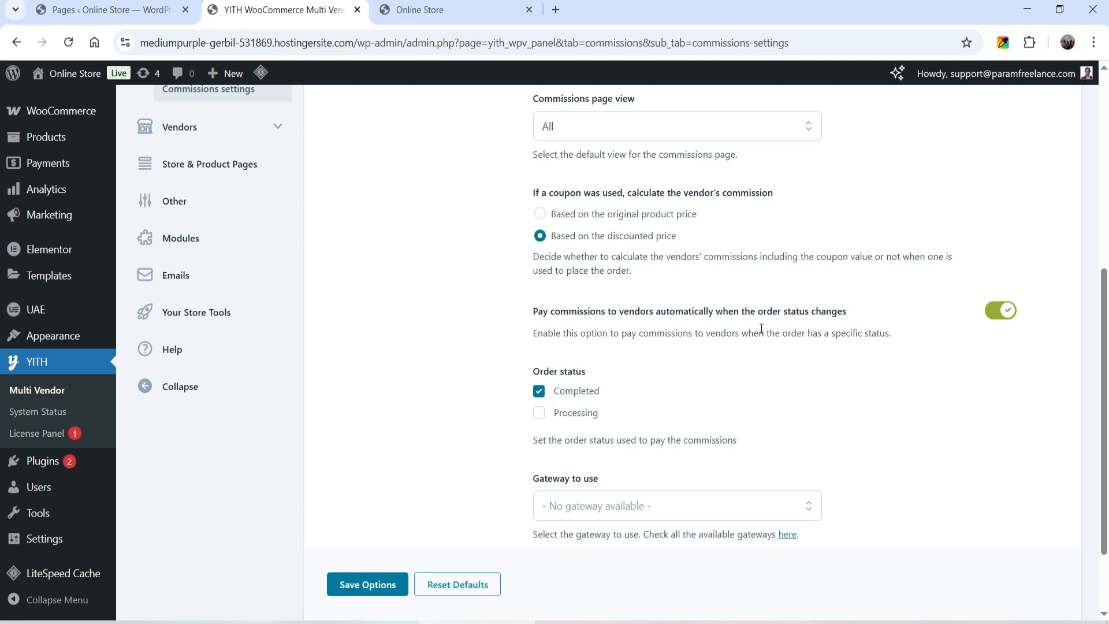
pyautogui.scroll(-1, 664, 341)
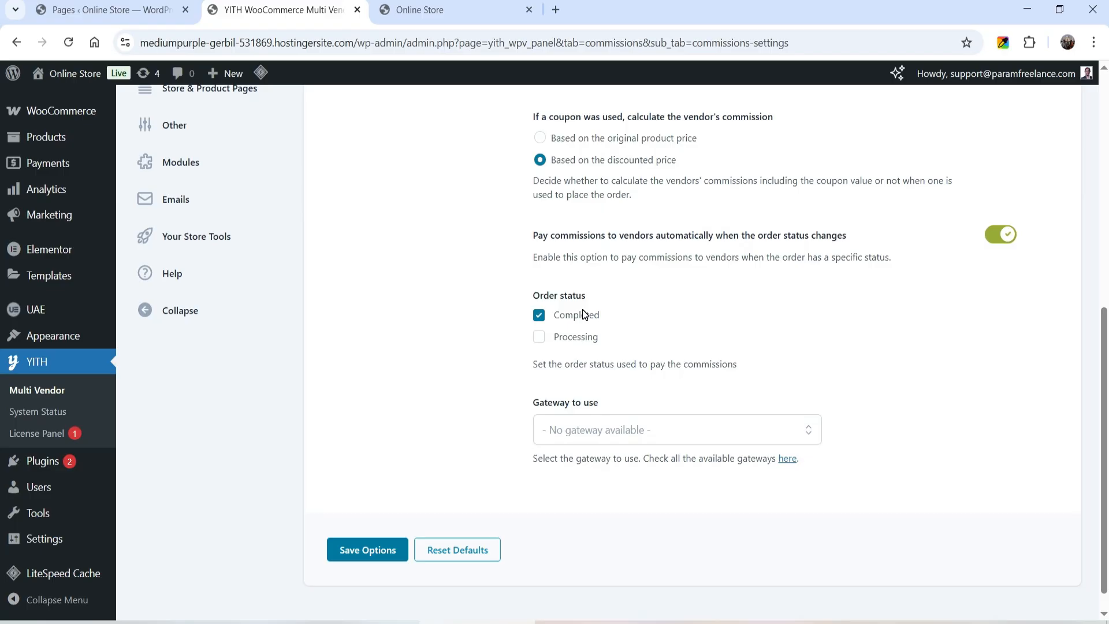
pyautogui.scroll(5, 581, 335)
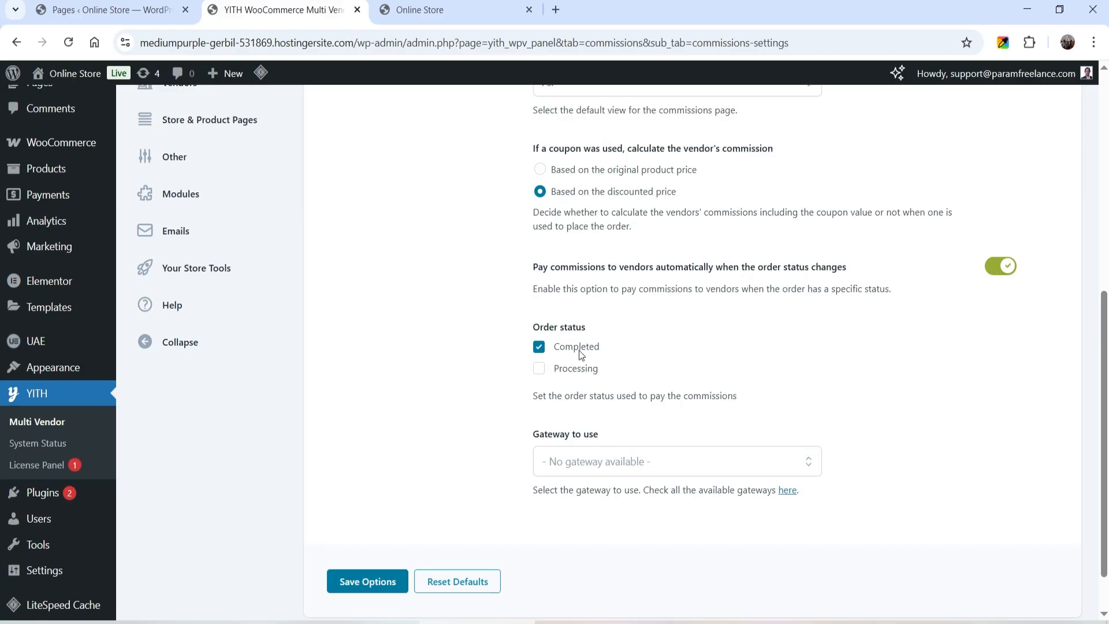
# - Review the gateways available for paying vendors' commissions, and view the list of registered vendor stores
pyautogui.click(183, 289)
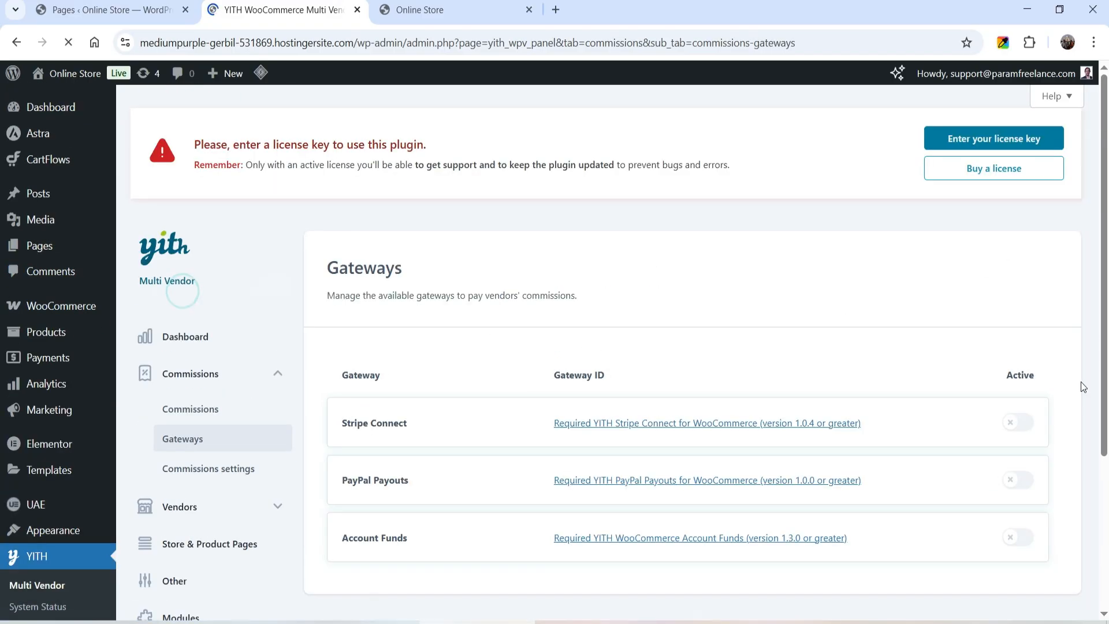
pyautogui.scroll(-3, 773, 298)
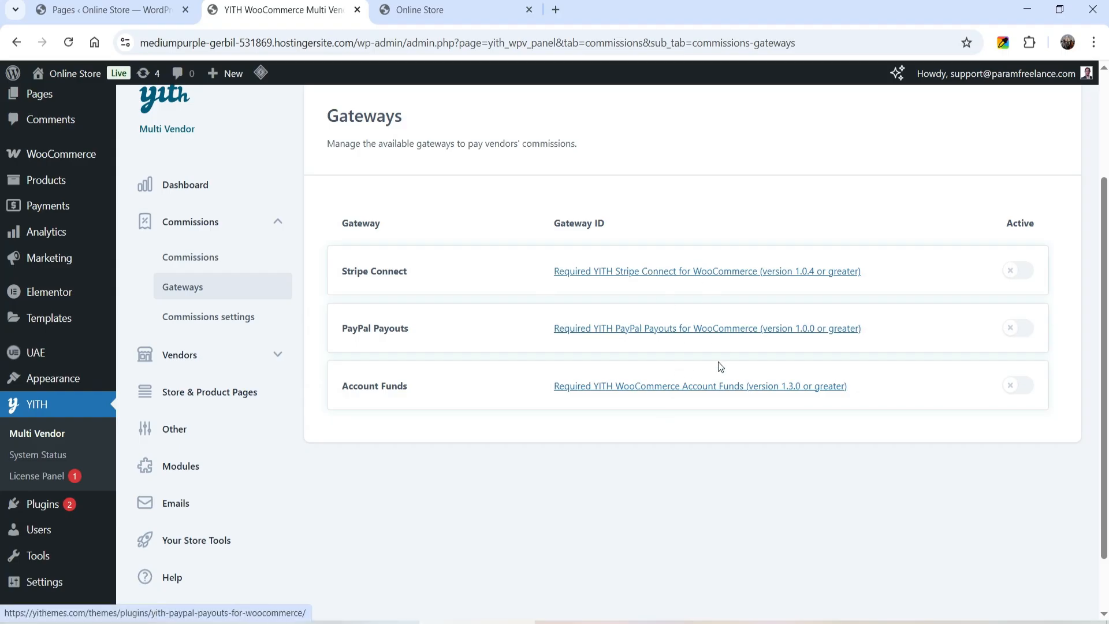
pyautogui.click(219, 356)
pyautogui.click(210, 391)
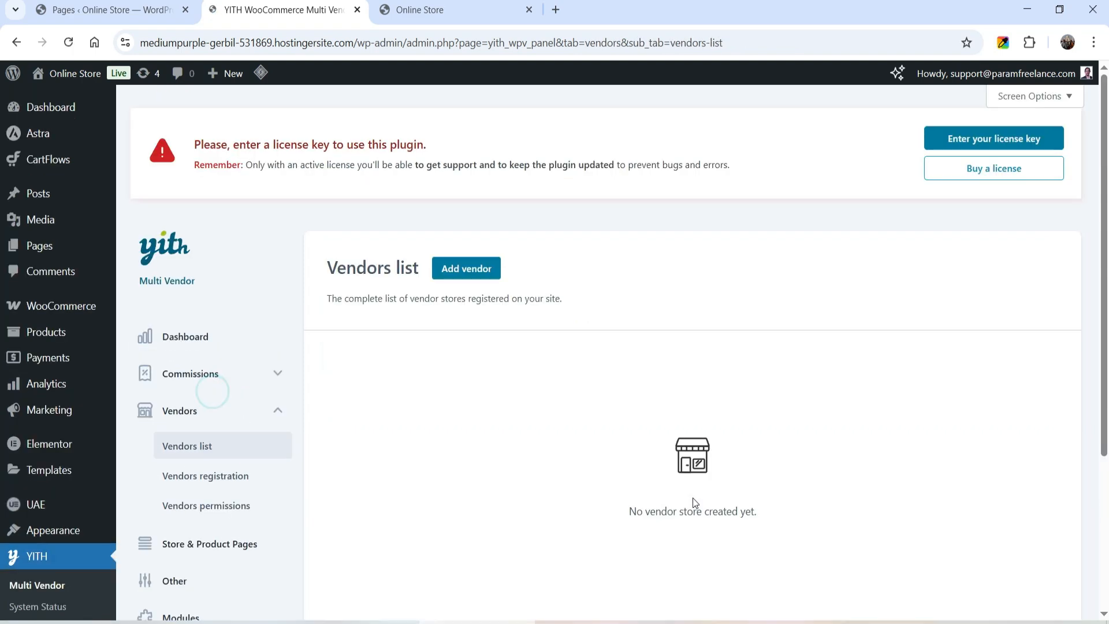
pyautogui.scroll(-4, 592, 295)
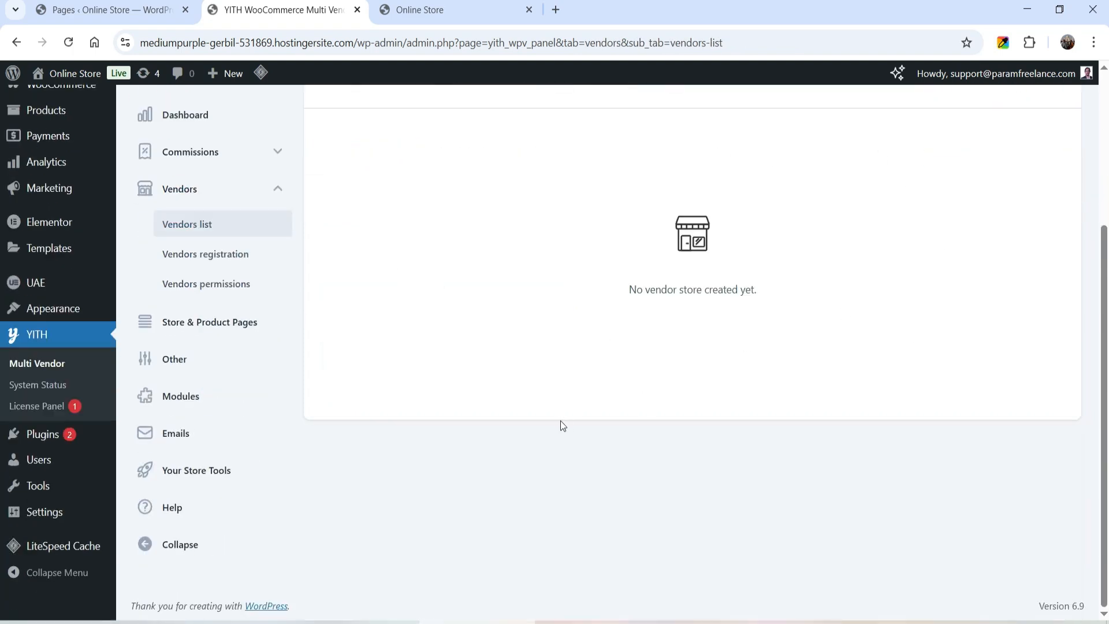
# - Examine the Vendors registration settings: the registration page, the form fields with their required and active states, and the options below
pyautogui.click(227, 252)
pyautogui.scroll(-5, 830, 366)
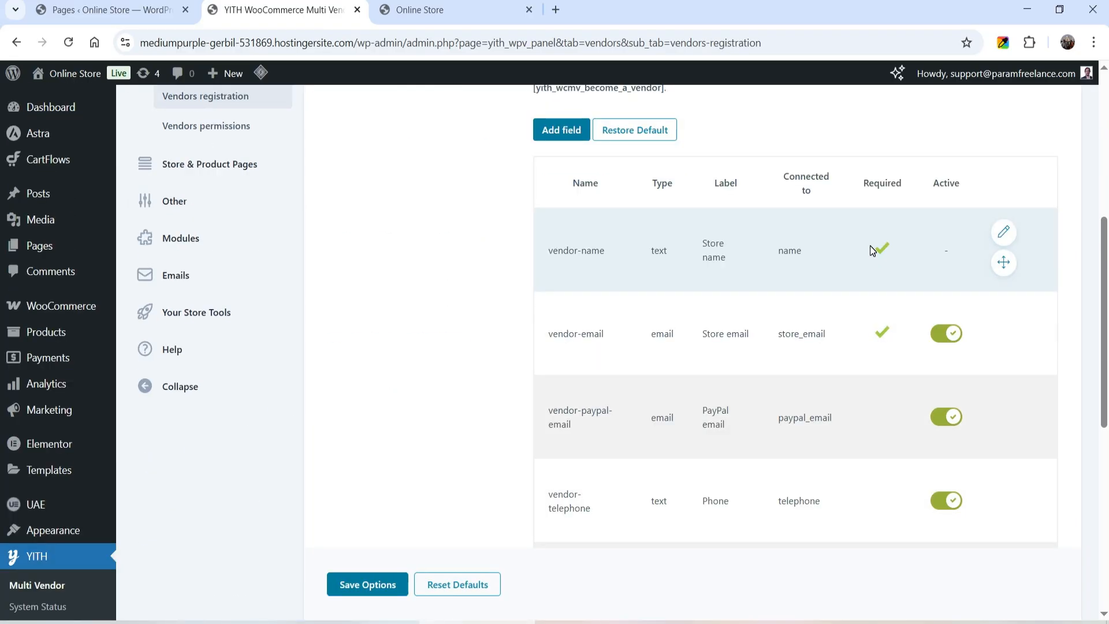
pyautogui.scroll(5, 864, 247)
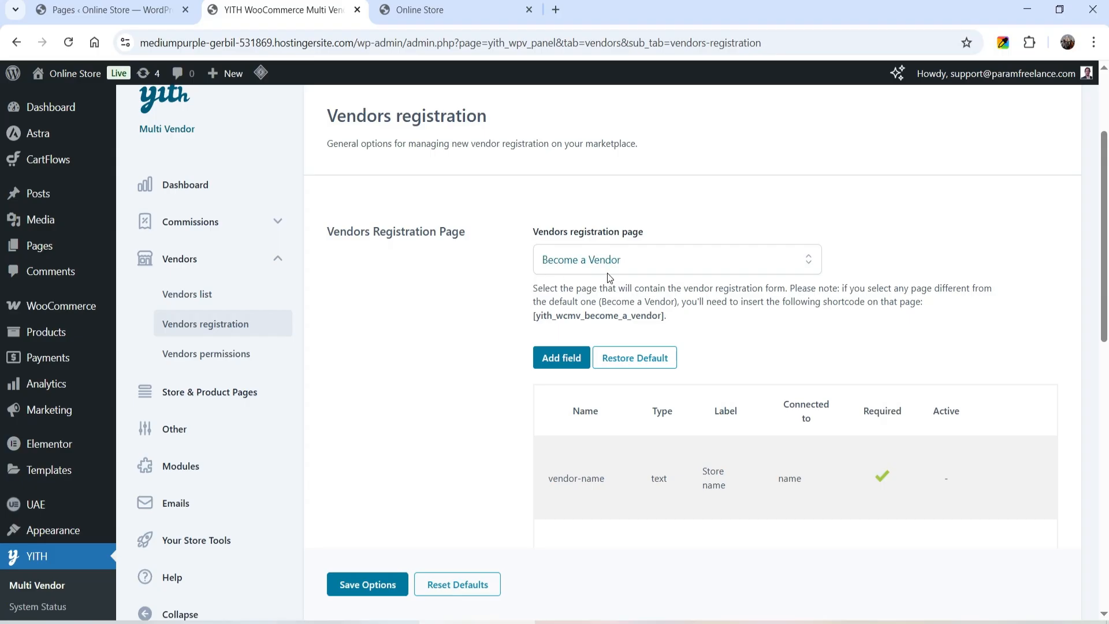
pyautogui.scroll(-4, 719, 315)
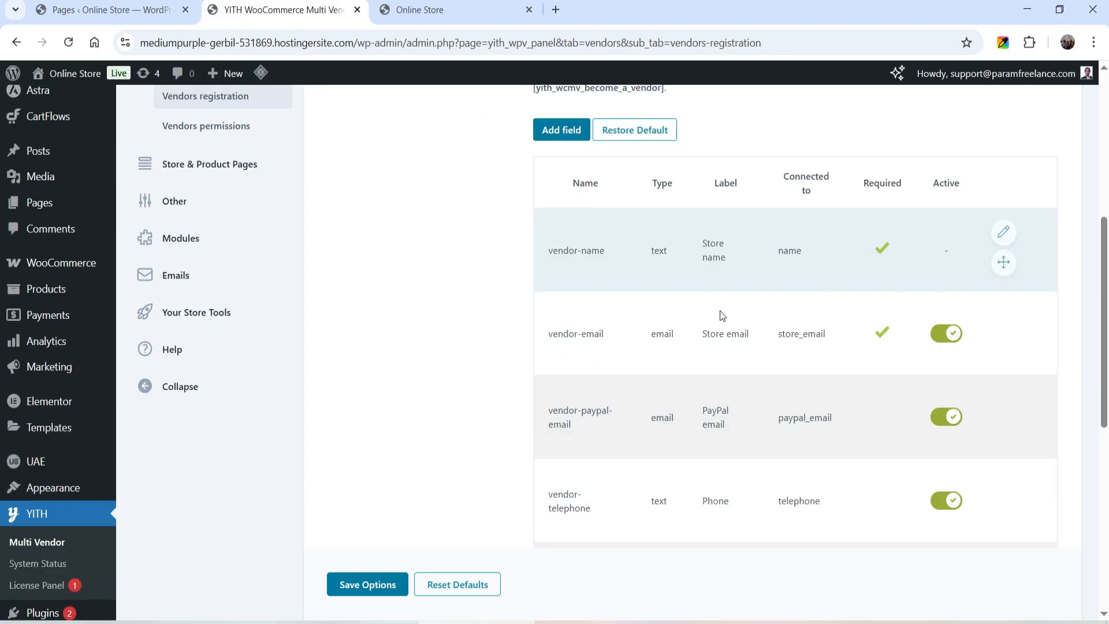
pyautogui.scroll(-3, 727, 324)
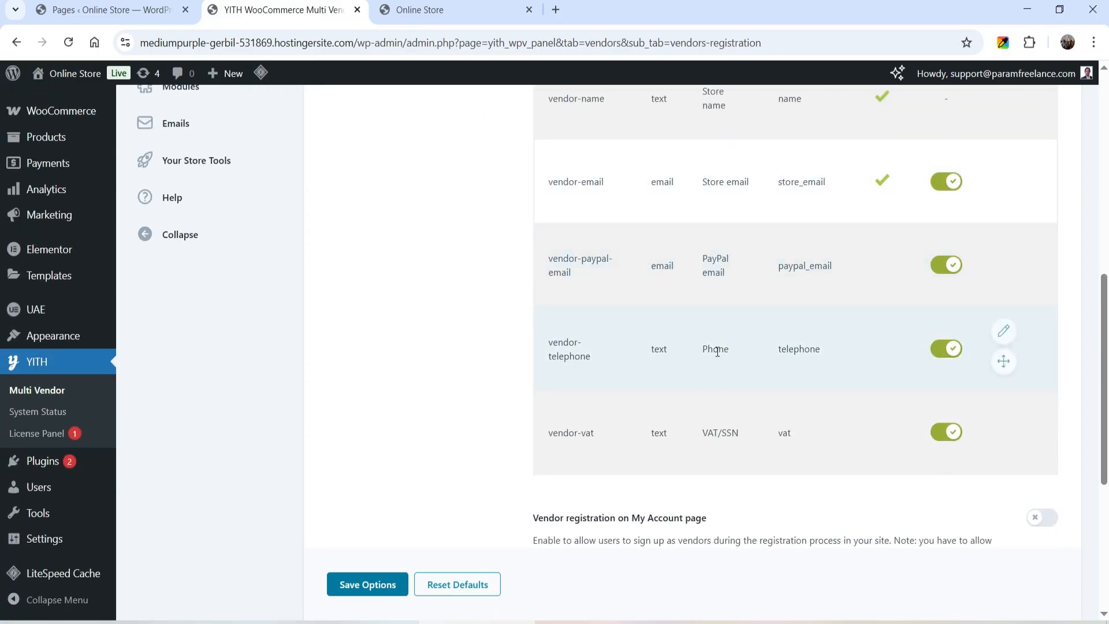
pyautogui.moveTo(717, 435)
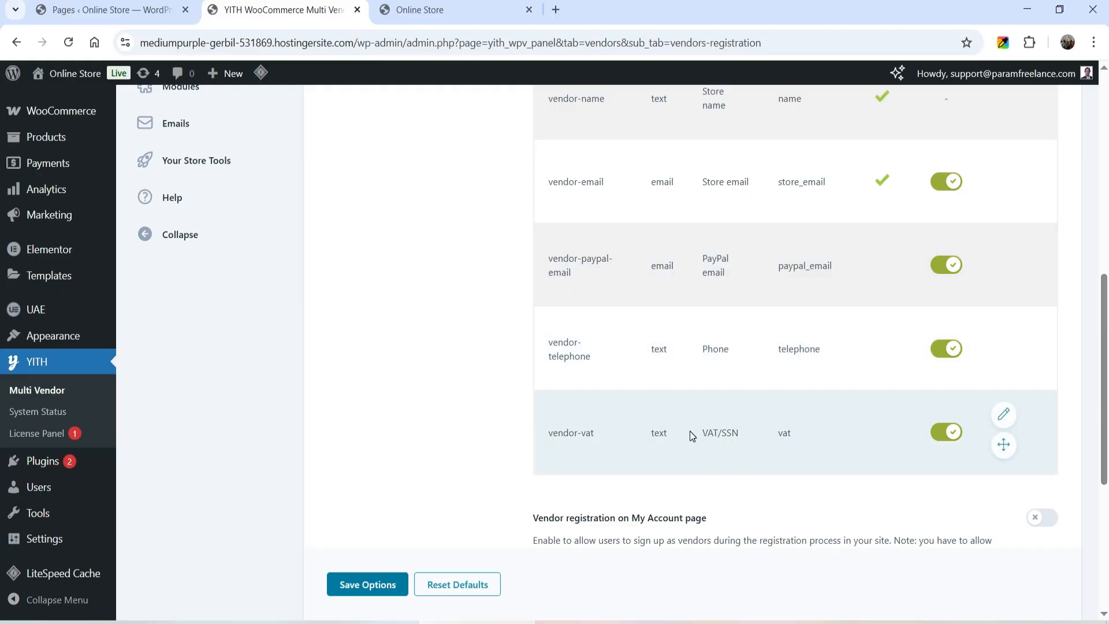
pyautogui.scroll(3, 1063, 330)
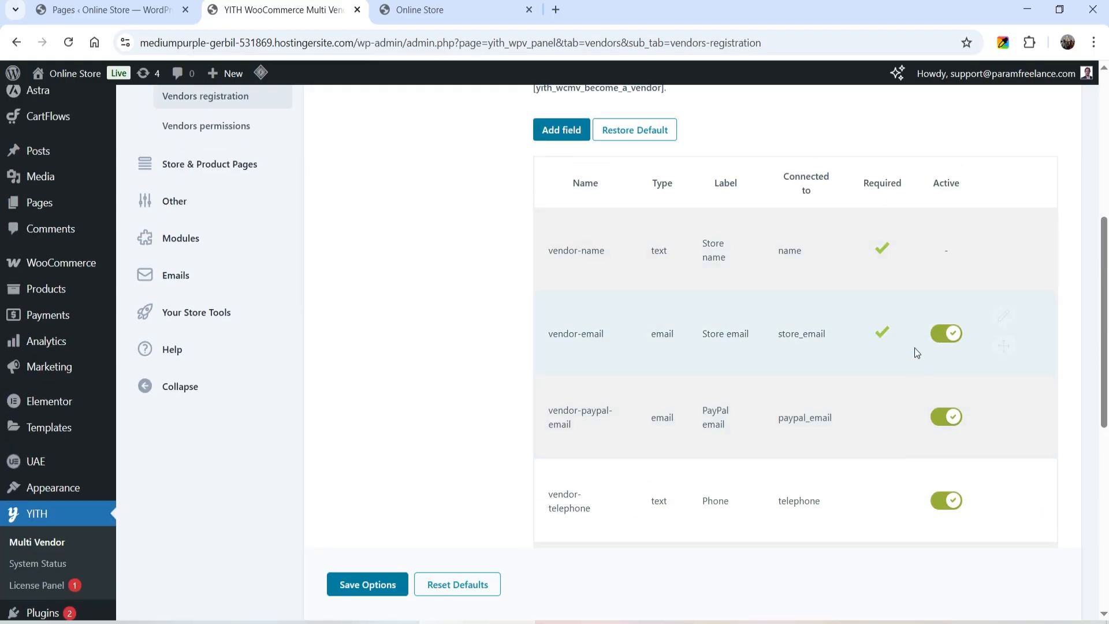
pyautogui.scroll(-1, 914, 348)
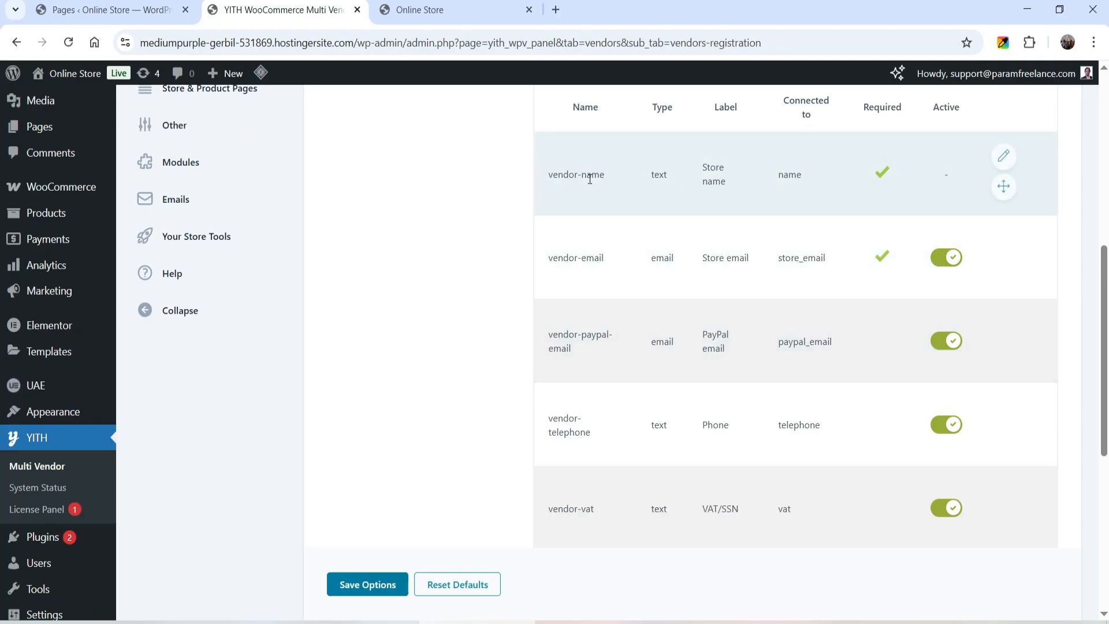
pyautogui.scroll(-3, 832, 327)
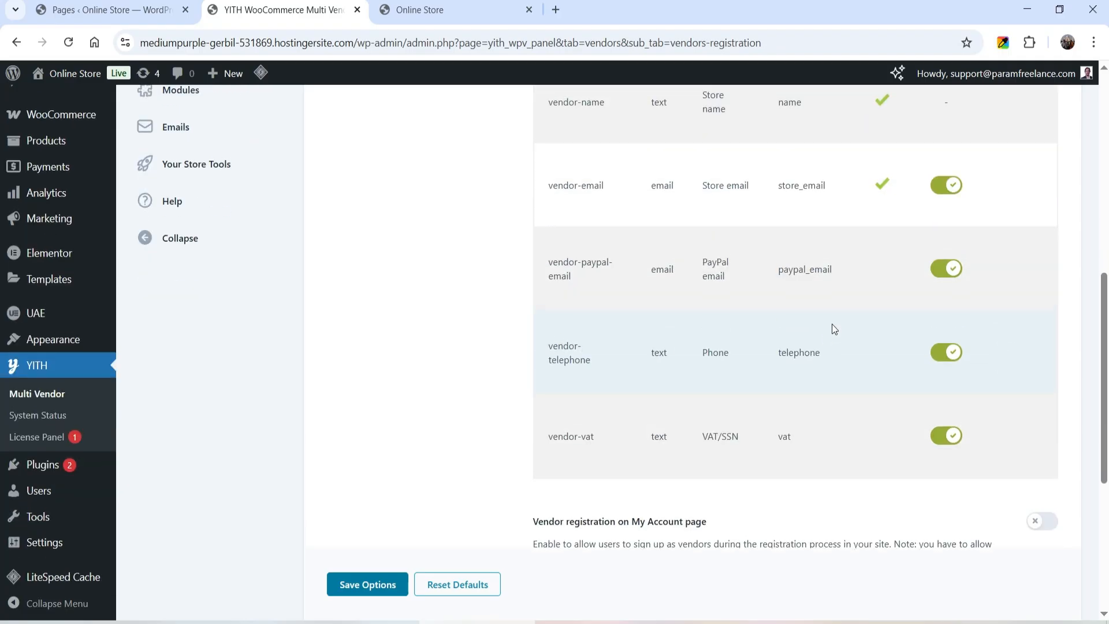
pyautogui.scroll(-3, 751, 306)
pyautogui.scroll(8, 653, 280)
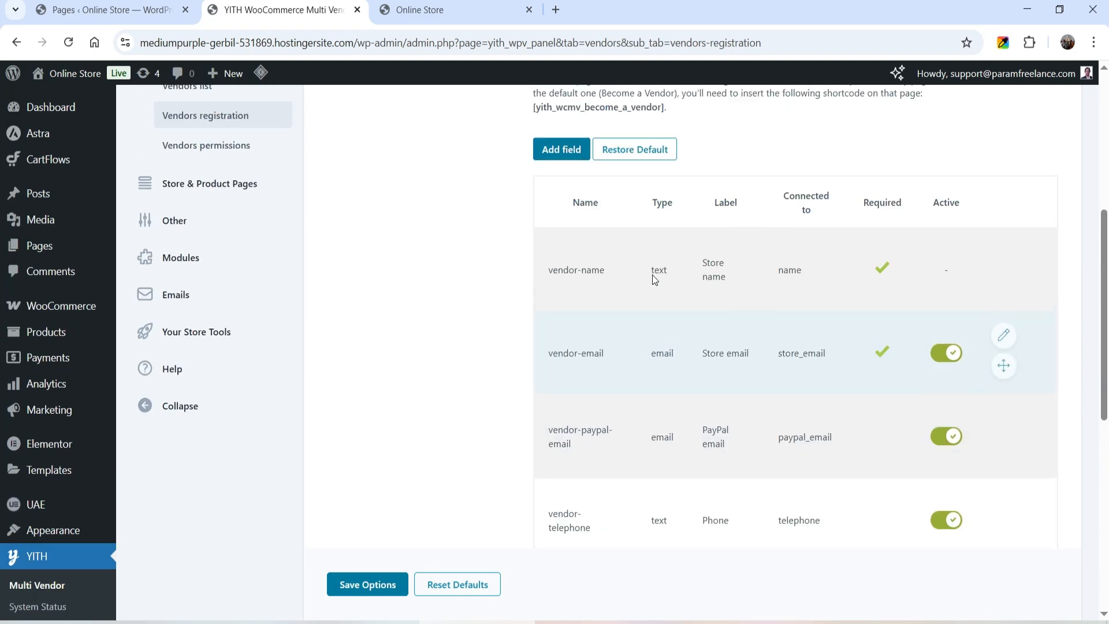
# - Examine the settings and field types offered for a new vendor registration field, and leave without adding one
pyautogui.click(548, 208)
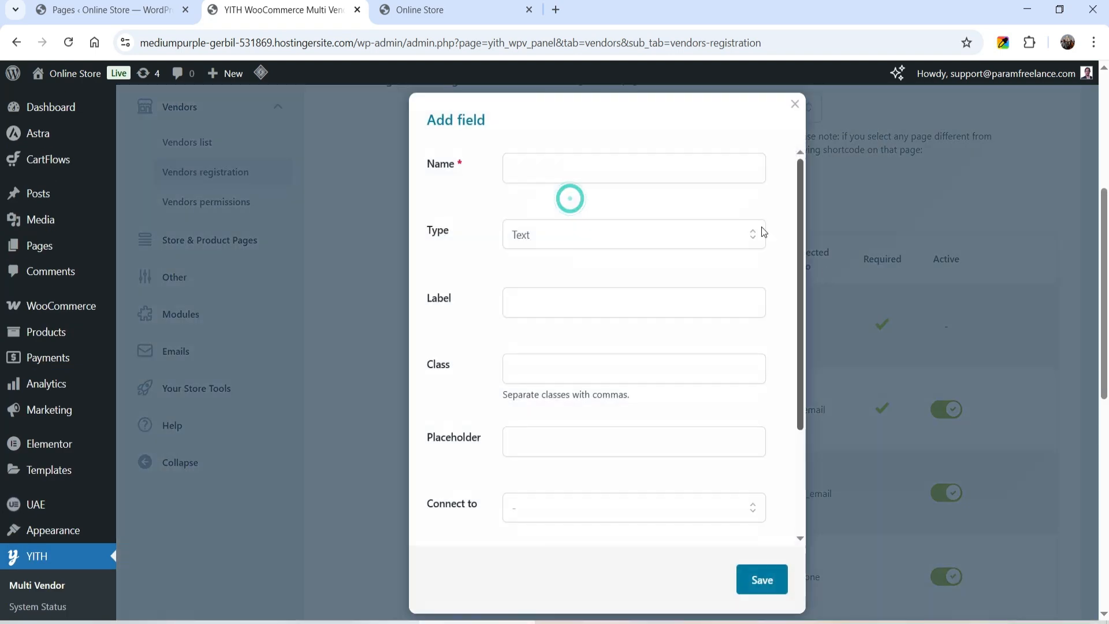
pyautogui.click(596, 231)
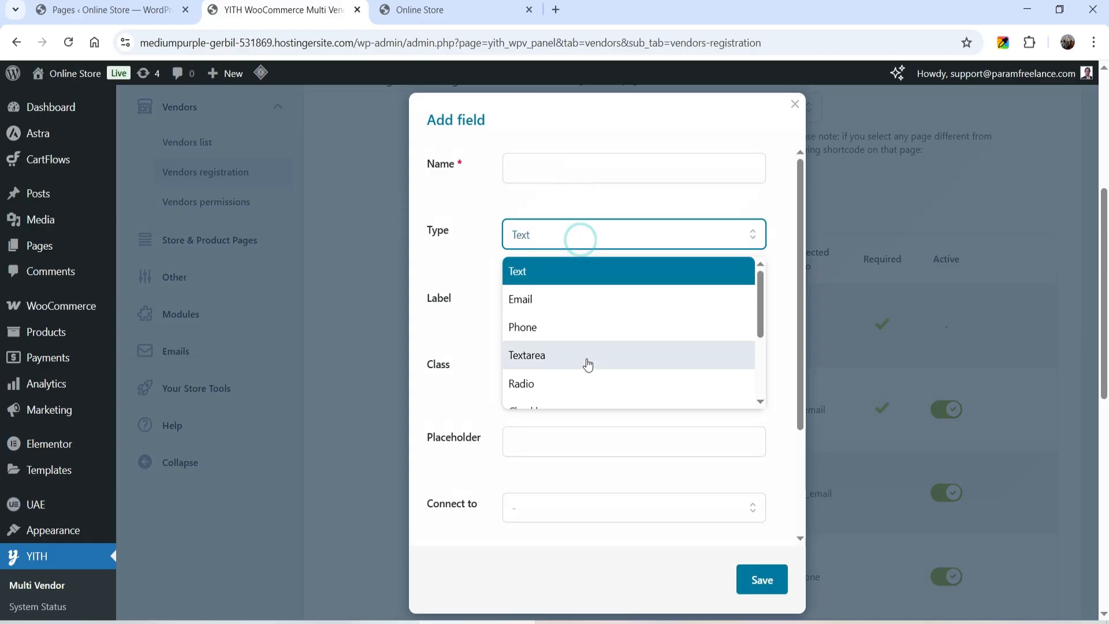
pyautogui.scroll(-2, 588, 346)
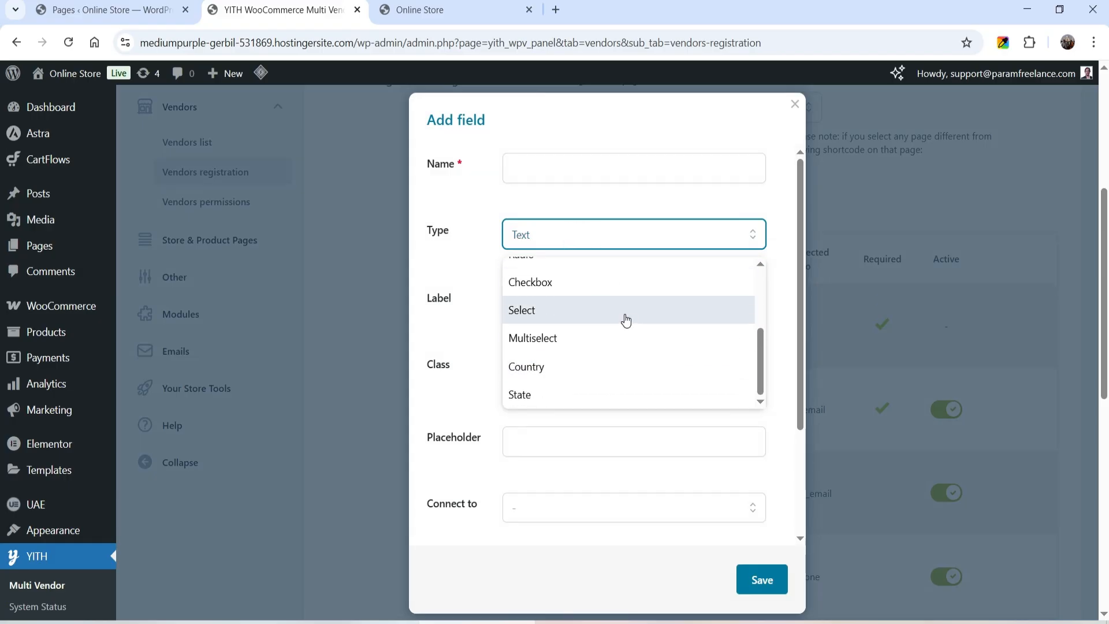
pyautogui.scroll(2, 625, 317)
pyautogui.click(813, 119)
# - Review the My Account registration, automatic account enabling, Terms & Conditions and Privacy Policy options for vendor registration
pyautogui.scroll(-10, 849, 272)
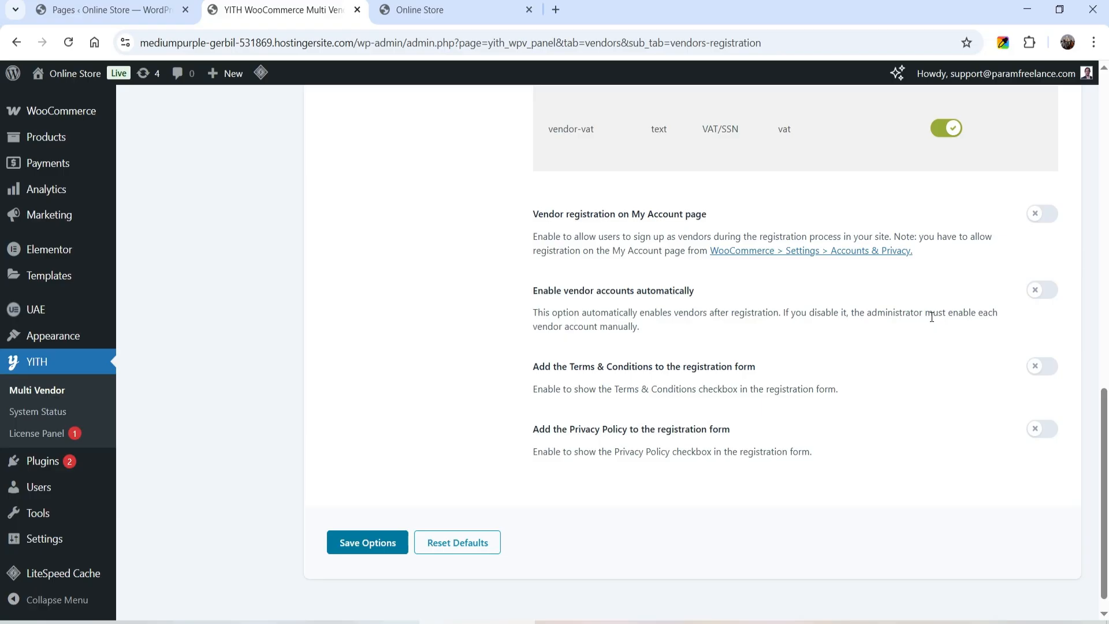
pyautogui.scroll(-1, 612, 295)
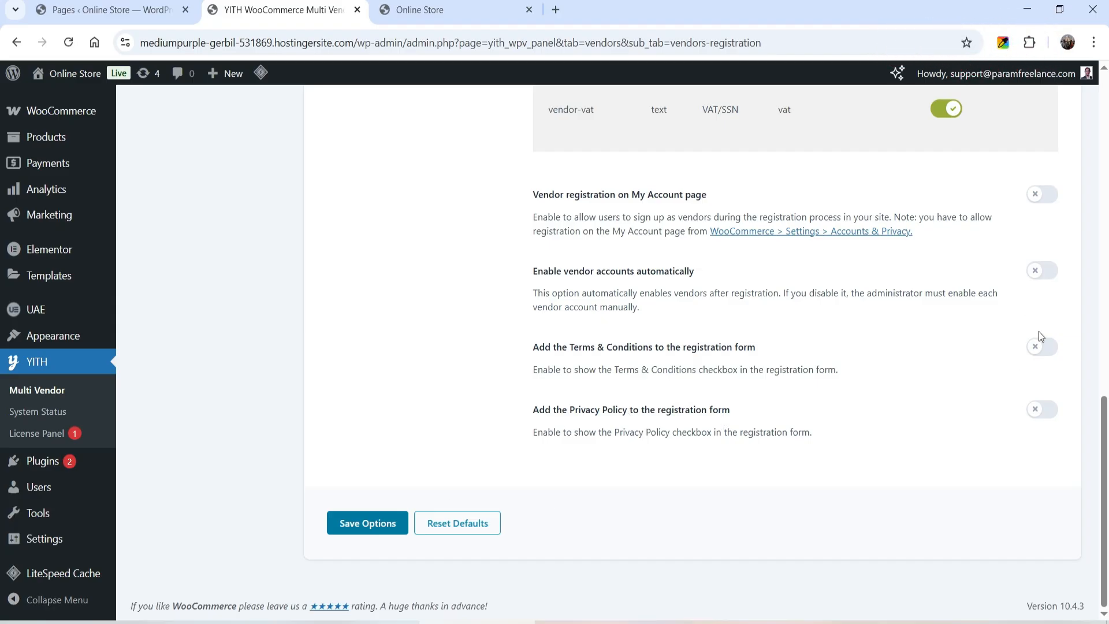
pyautogui.scroll(15, 811, 421)
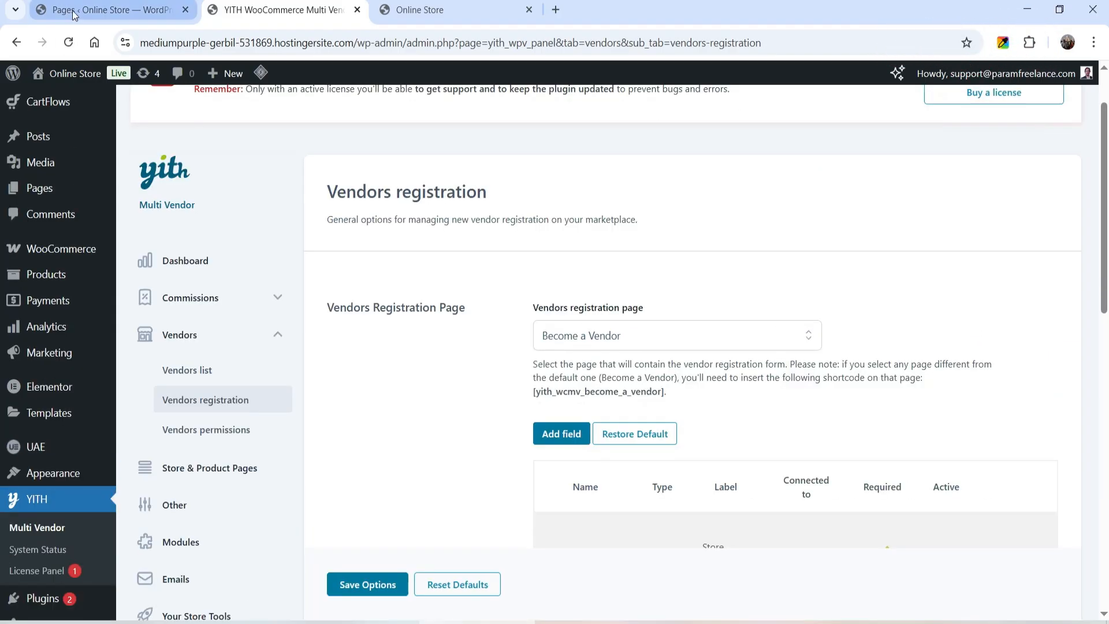
# - Look through the site's pages list for the vendor pages and copy the link address of the Become a Vendor page
pyautogui.click(81, 10)
pyautogui.scroll(-3, 560, 245)
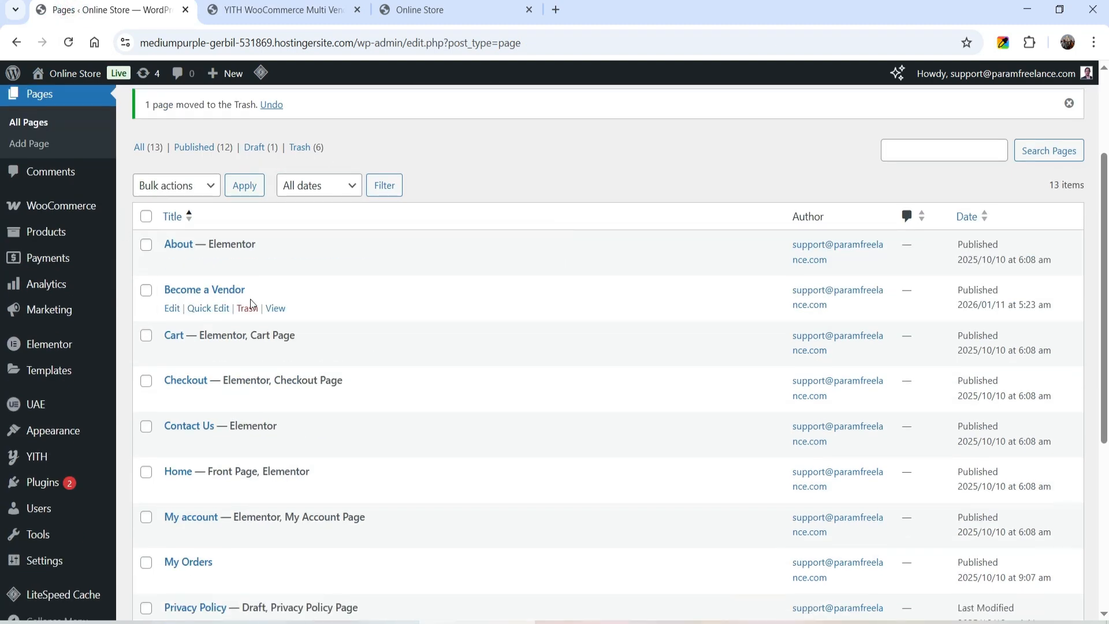
pyautogui.scroll(-5, 453, 282)
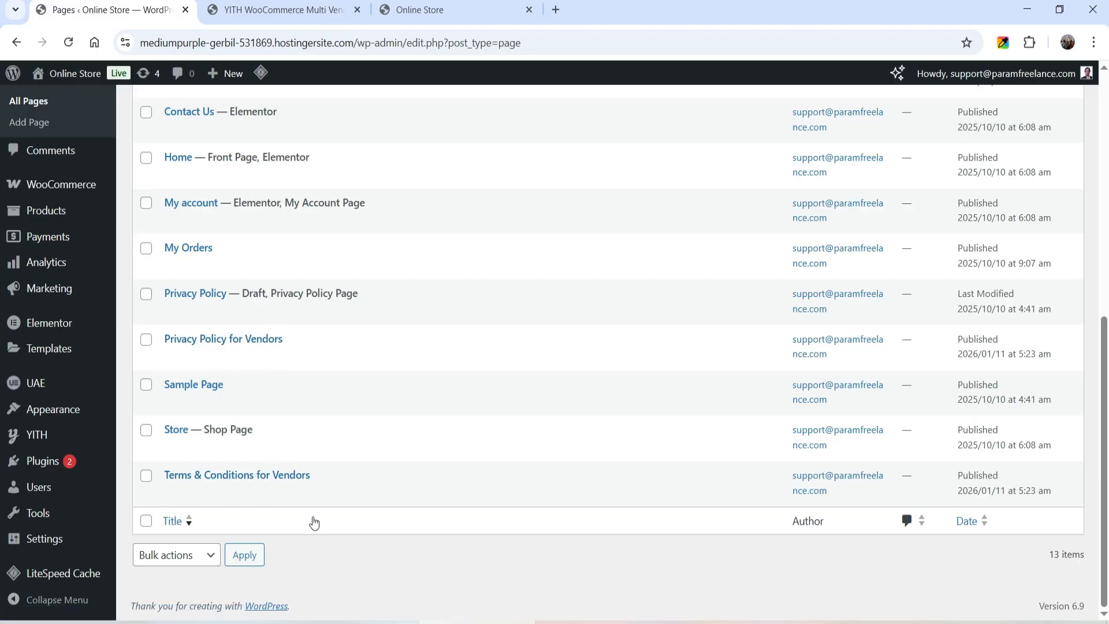
pyautogui.scroll(5, 491, 418)
pyautogui.rightClick(275, 222)
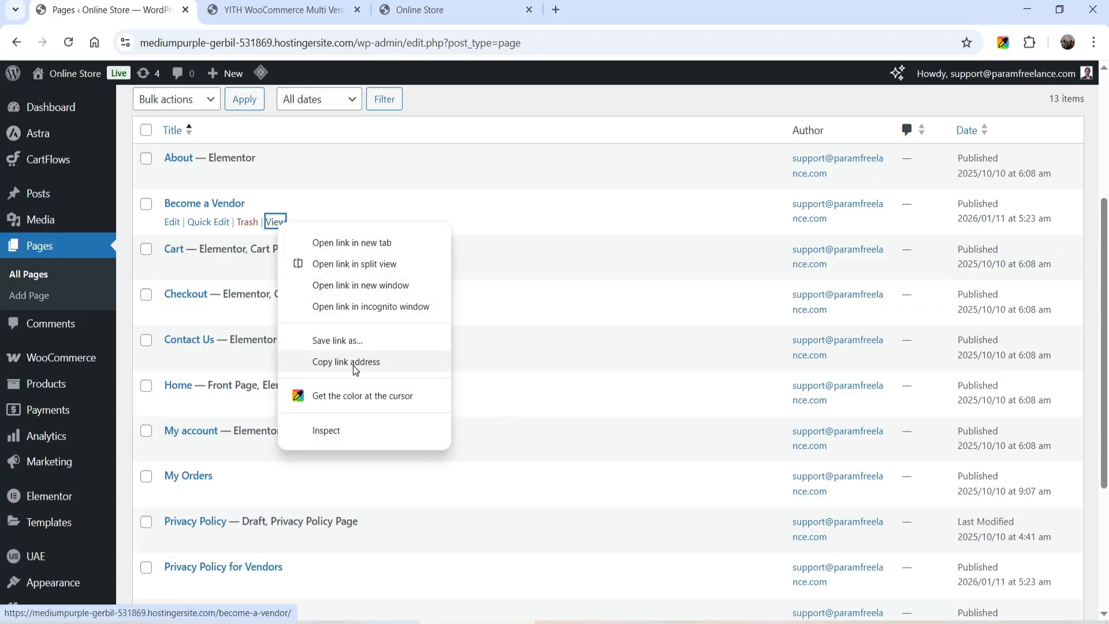
pyautogui.click(353, 365)
# - Switch to Firefox, open the copied Become a Vendor link in the new tab and view its registration form
pyautogui.hotkey('alt', 'Tab')
pyautogui.click(181, 32)
pyautogui.hotkey('ctrl', 'v')
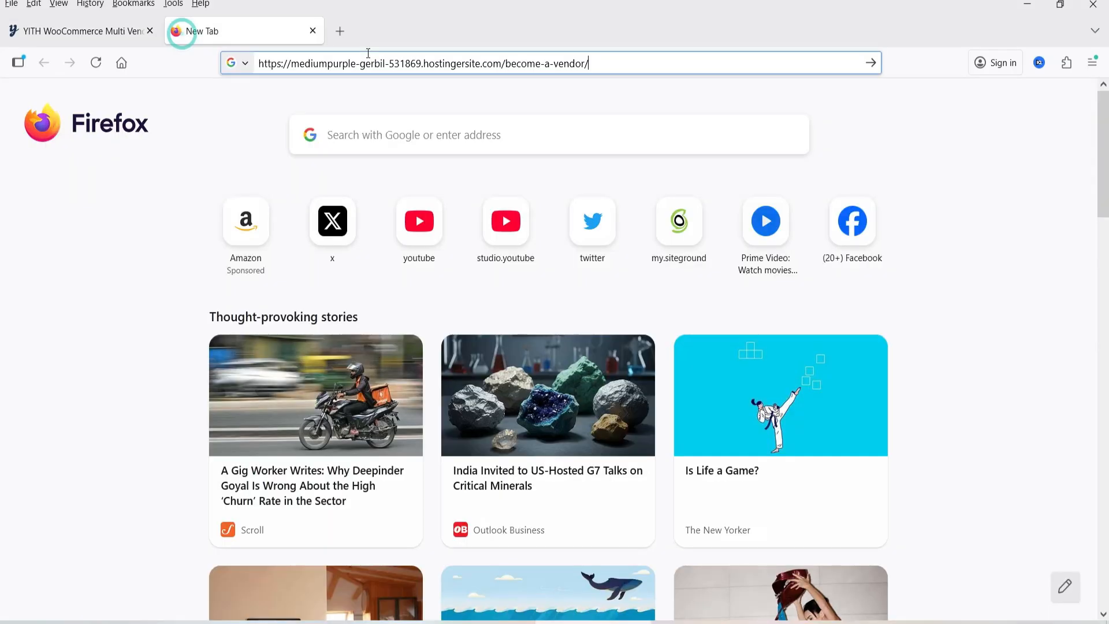
pyautogui.press('Return')
pyautogui.scroll(-1, 645, 306)
pyautogui.scroll(-2, 645, 306)
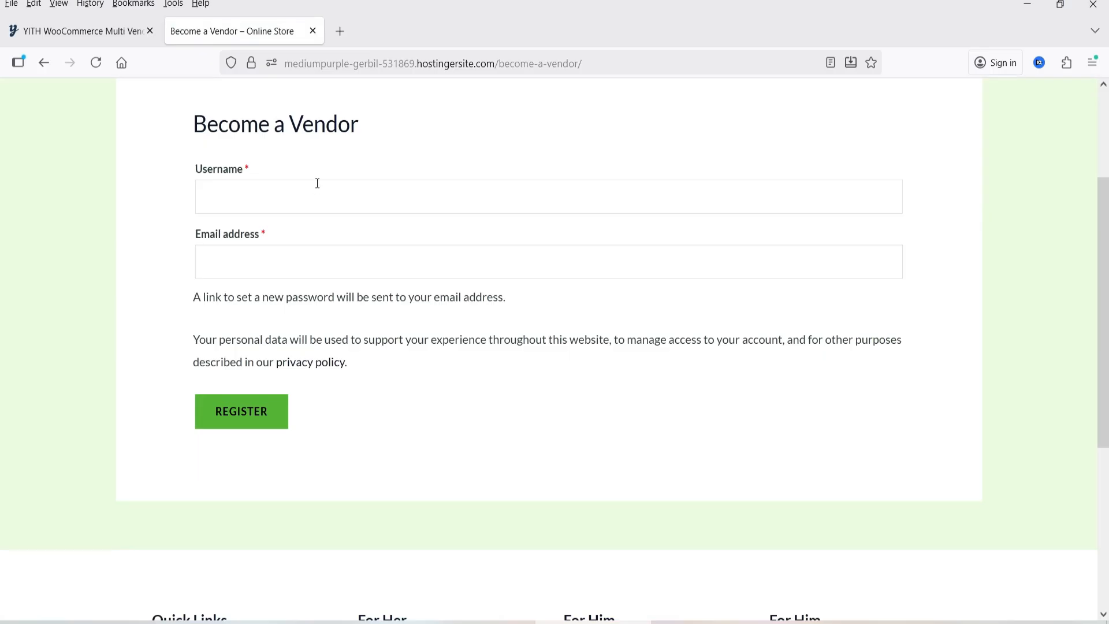
pyautogui.scroll(3, 927, 254)
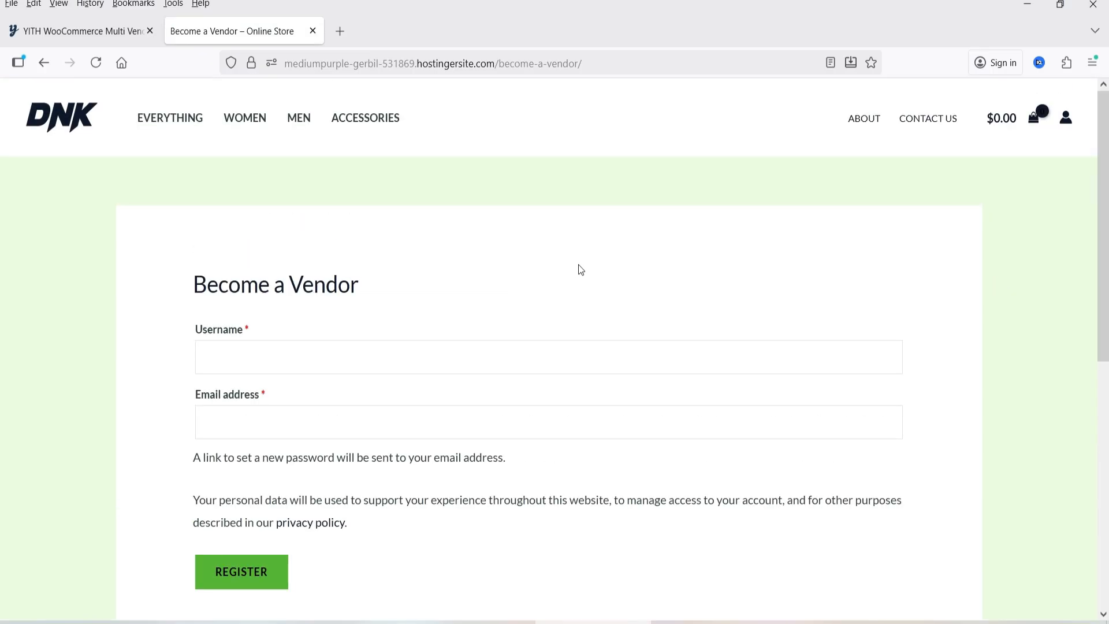
# - Fill in the test vendor's username and e-mail address on the Become a Vendor page and register the account
pyautogui.click(305, 362)
pyautogui.write('jimw')
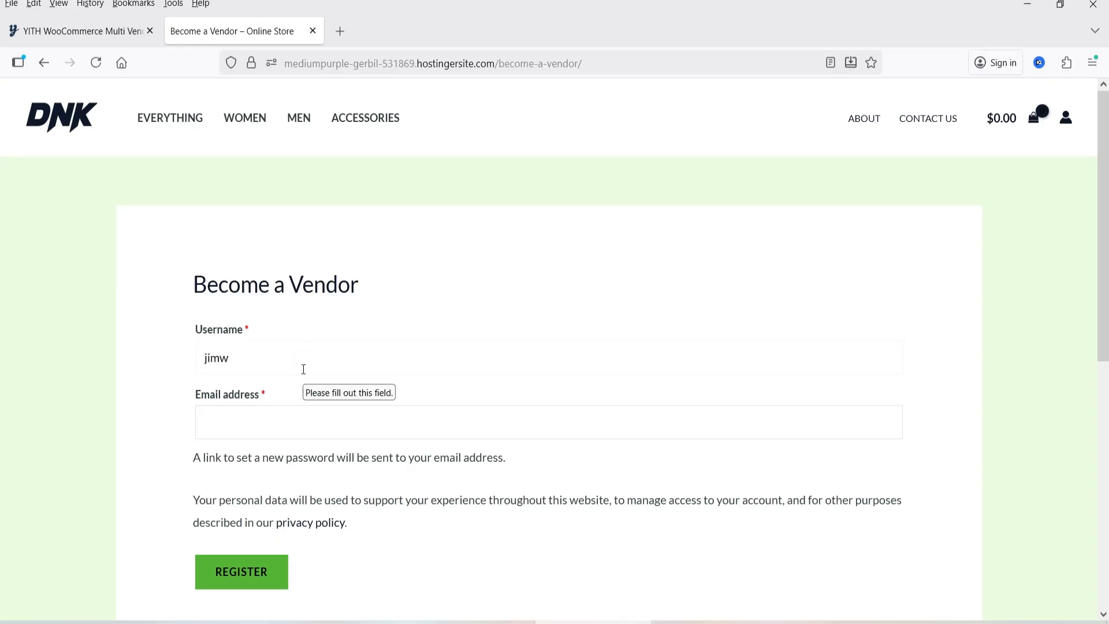
pyautogui.click(245, 432)
pyautogui.write('jim@exam')
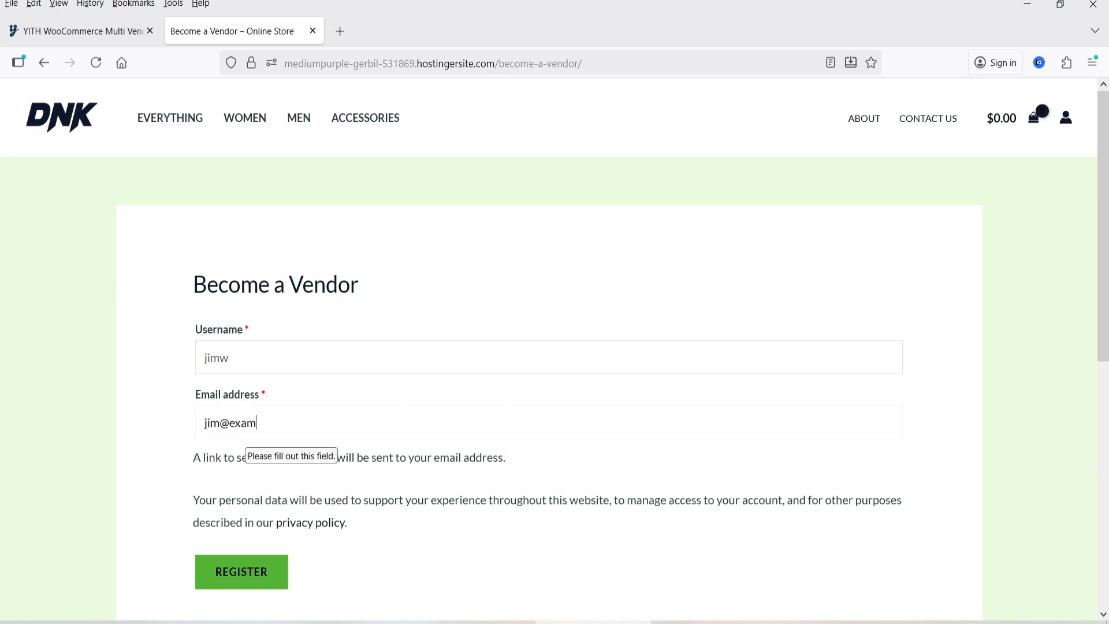
pyautogui.write('ple.com')
pyautogui.scroll(-1, 247, 432)
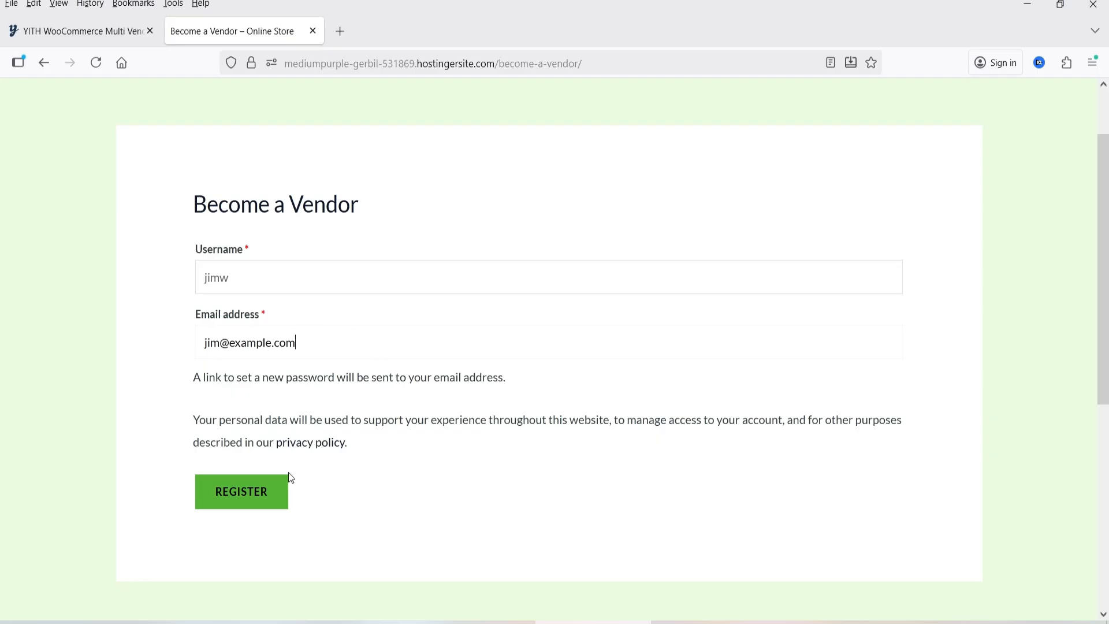
pyautogui.click(250, 497)
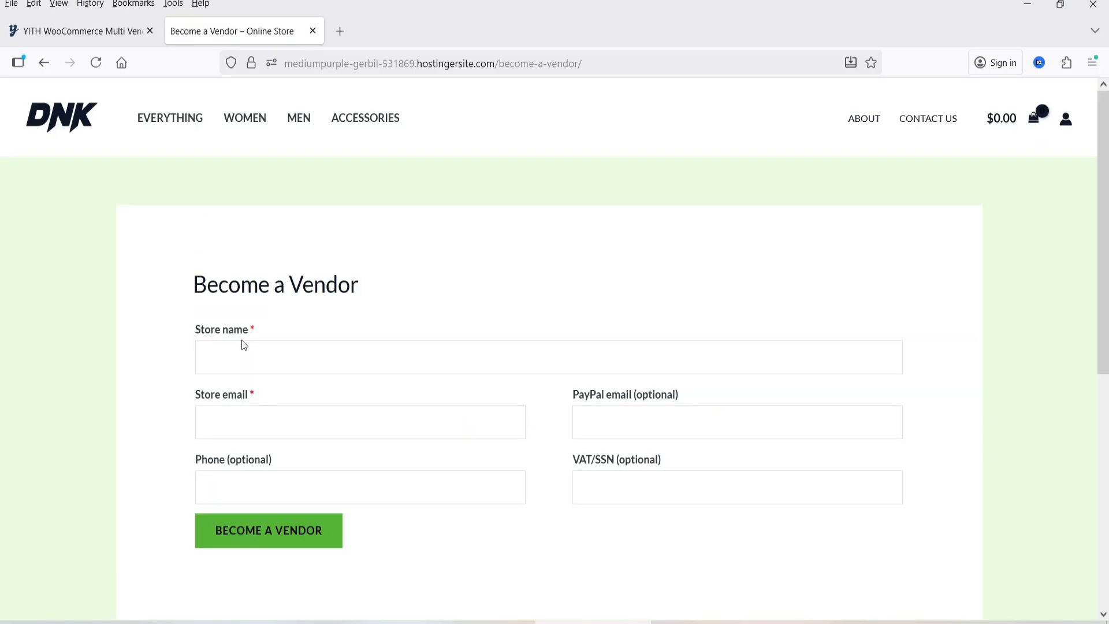
# - Compare the vendor application form's fields with the fields configured in the Vendors registration settings in Chrome
pyautogui.scroll(-3, 601, 251)
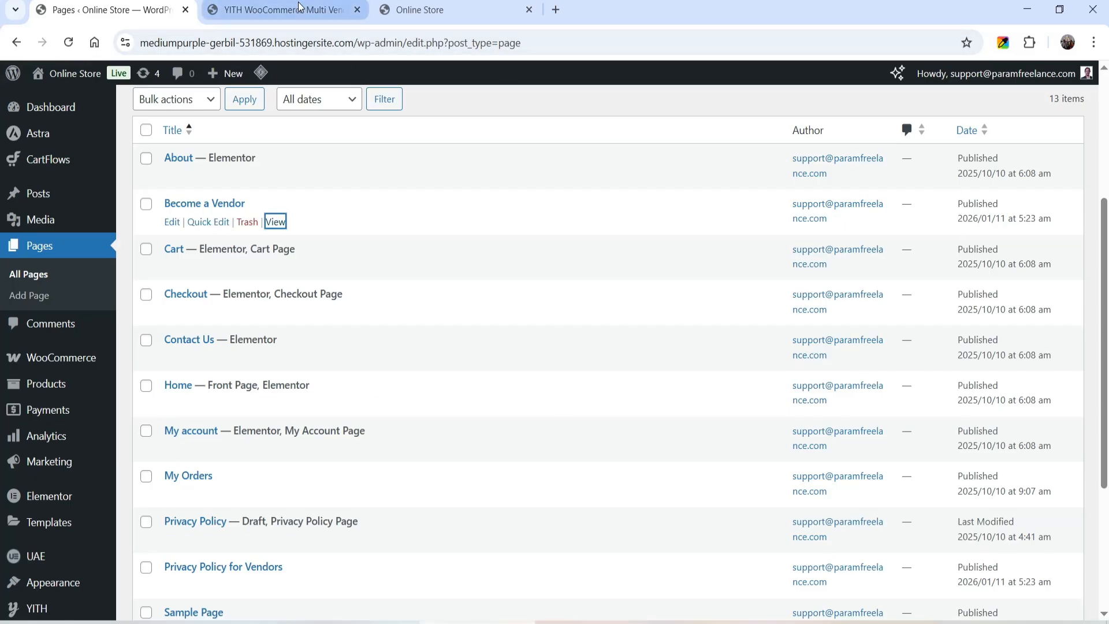
pyautogui.click(291, 10)
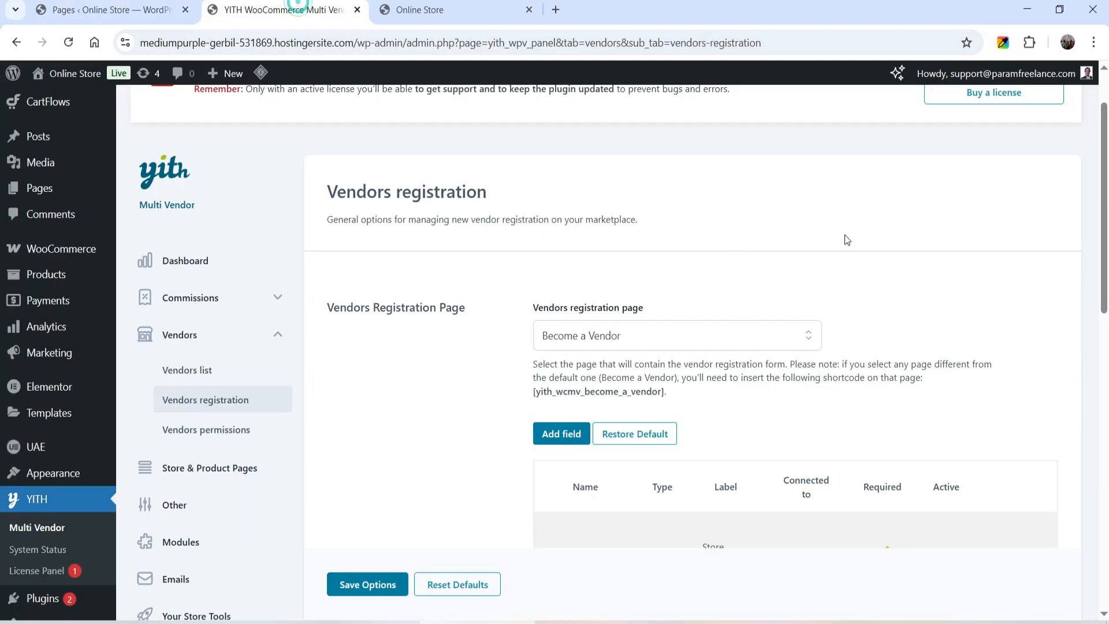
pyautogui.scroll(-8, 845, 236)
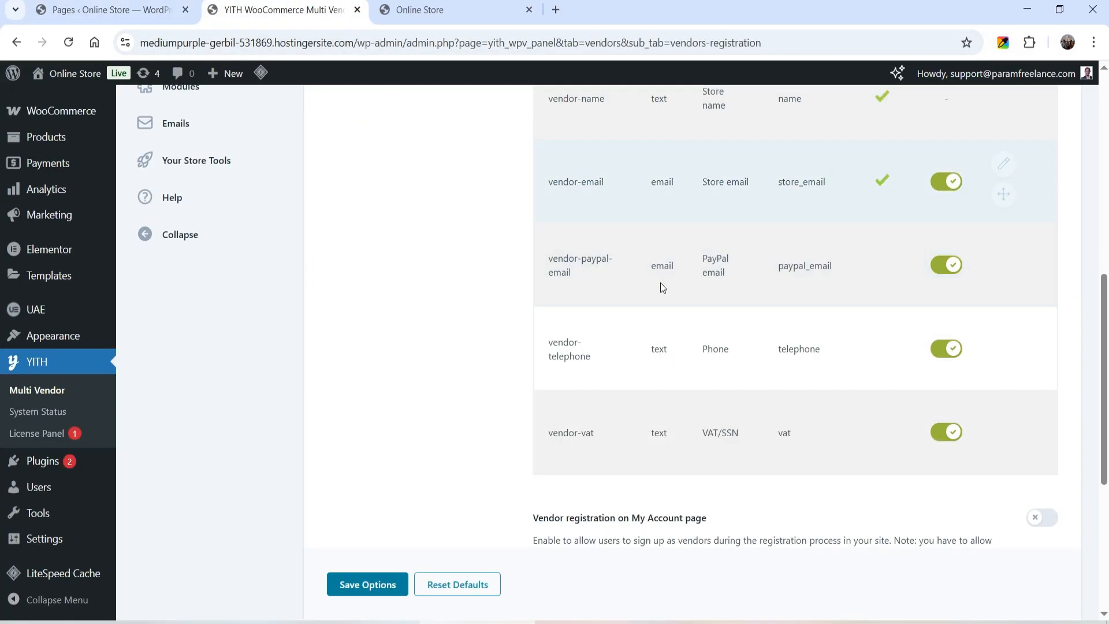
pyautogui.scroll(1, 857, 350)
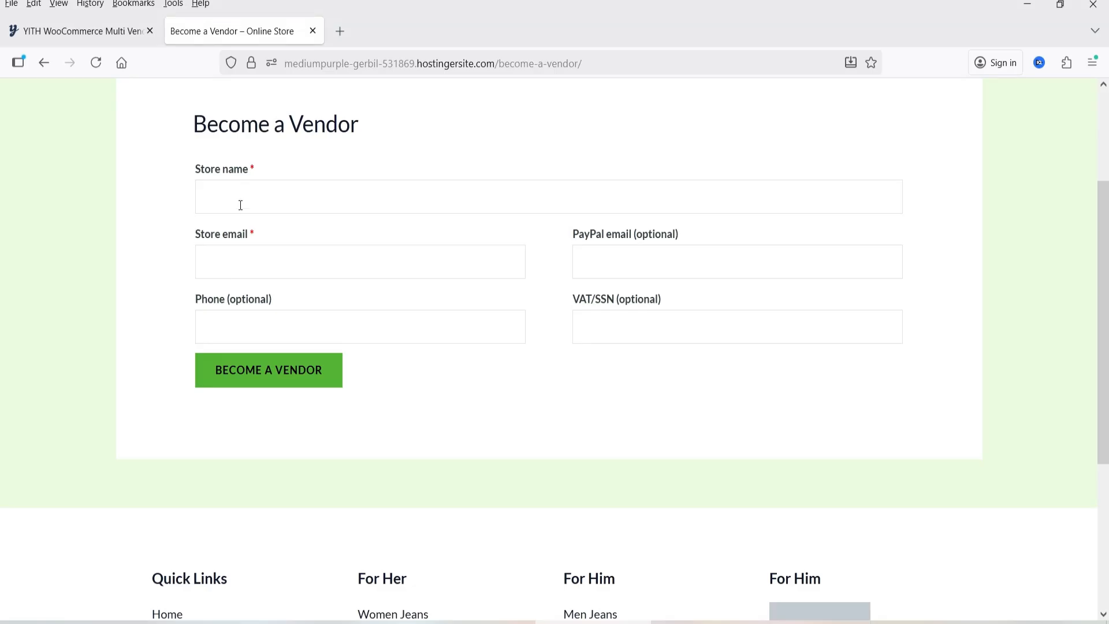
# - Enter the store name and store e-mail on the Become a Vendor form in Firefox and submit the application
pyautogui.click(239, 203)
pyautogui.write("Jim's Store")
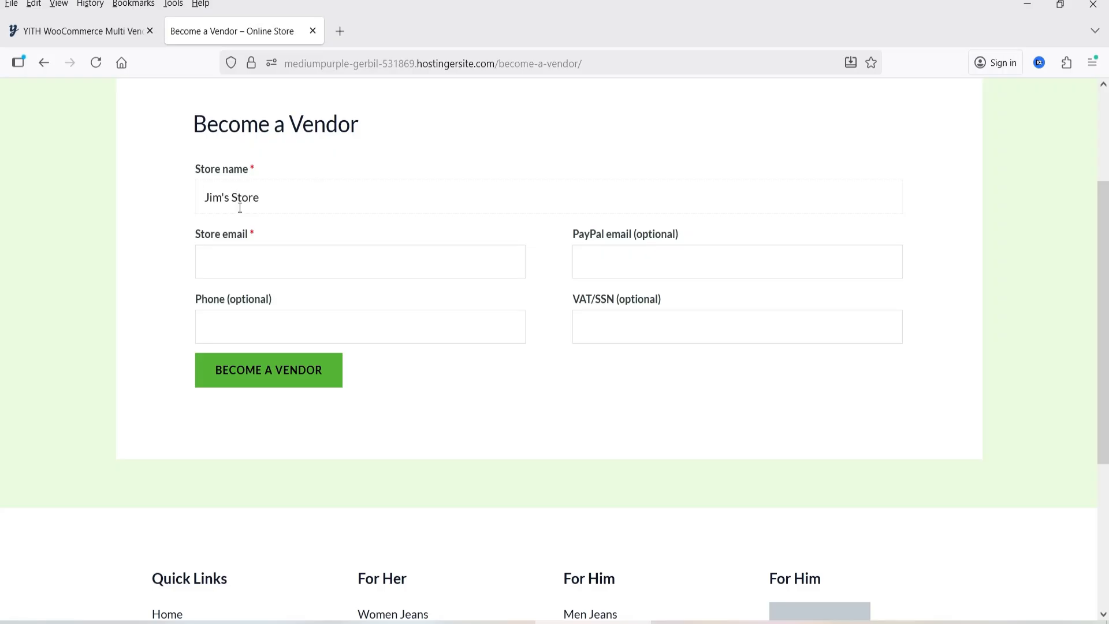
pyautogui.click(255, 253)
pyautogui.write('jim')
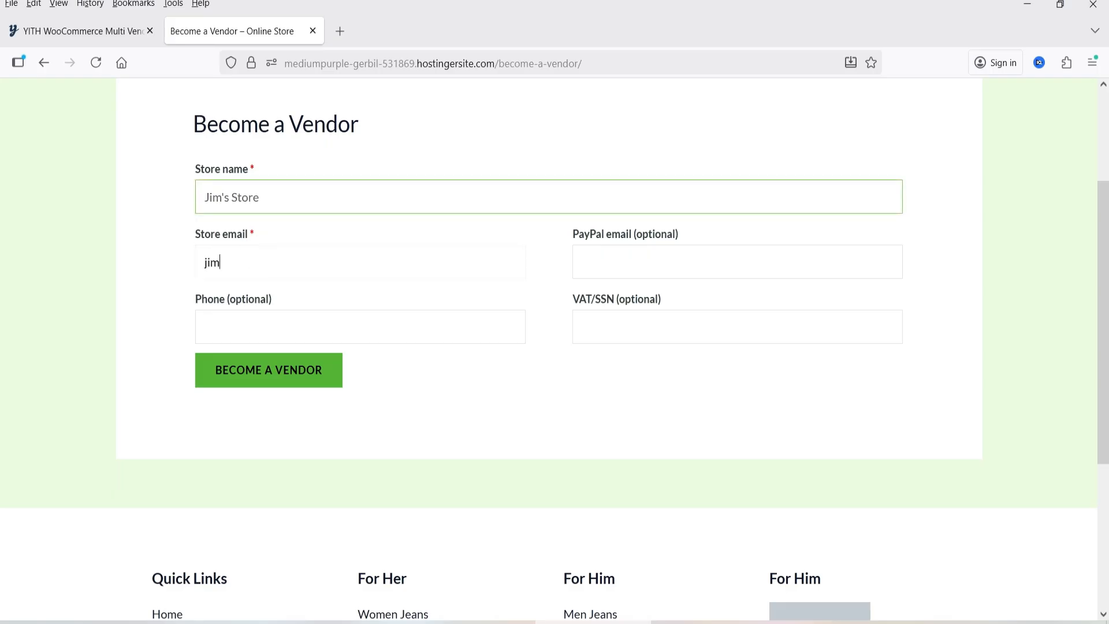
pyautogui.write('@example.com')
pyautogui.click(282, 380)
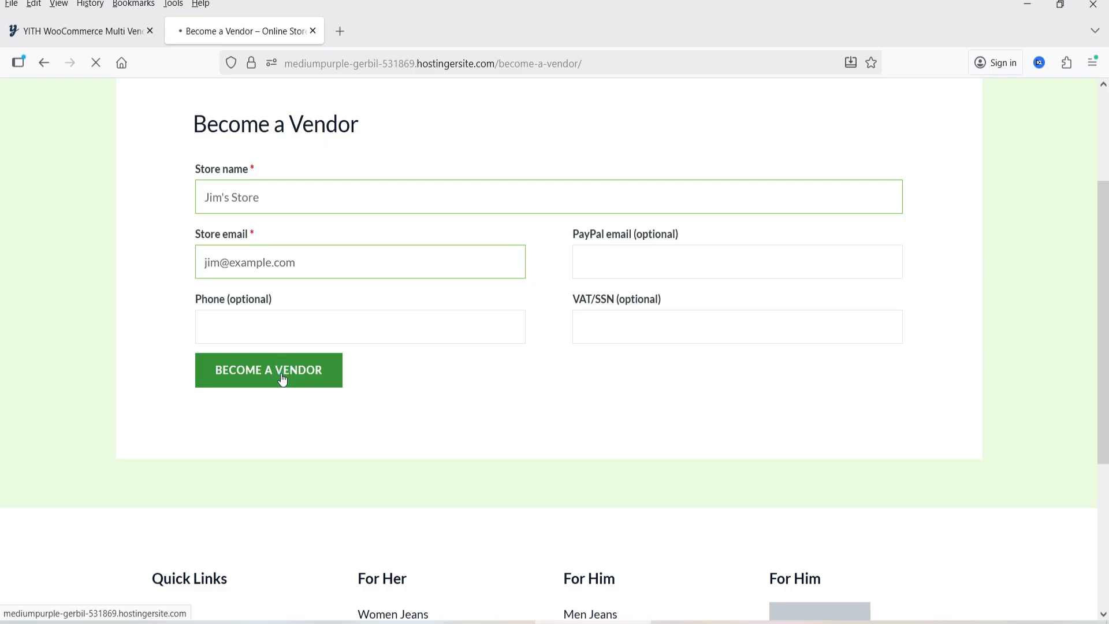
# - View the new vendor's My Account page and check the application's status in the Vendor dashboard
pyautogui.scroll(-4, 1009, 286)
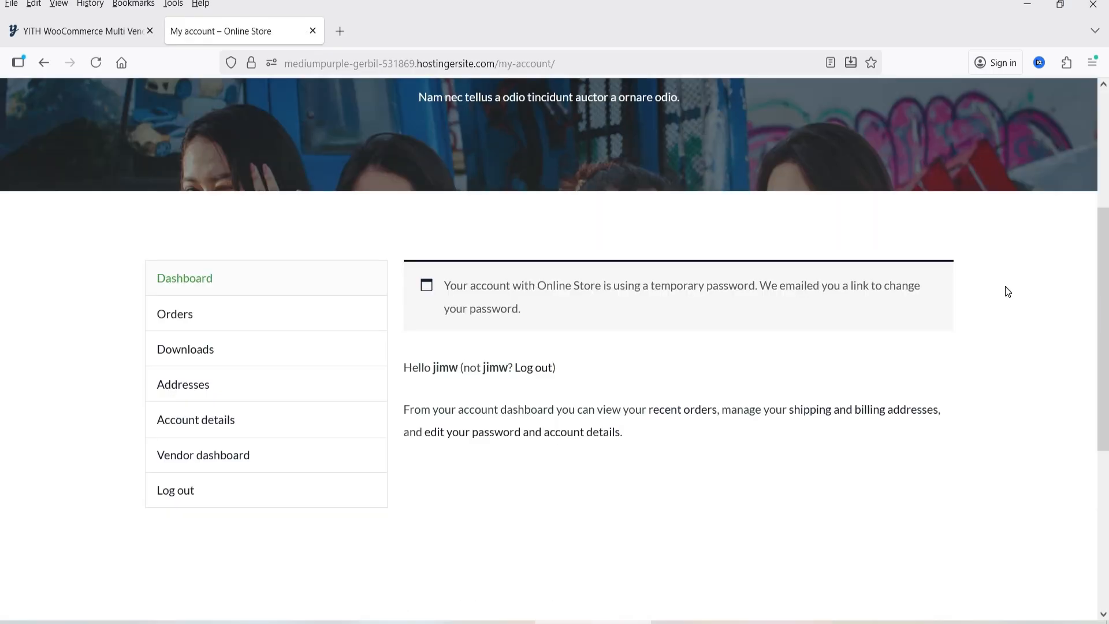
pyautogui.scroll(4, 1007, 351)
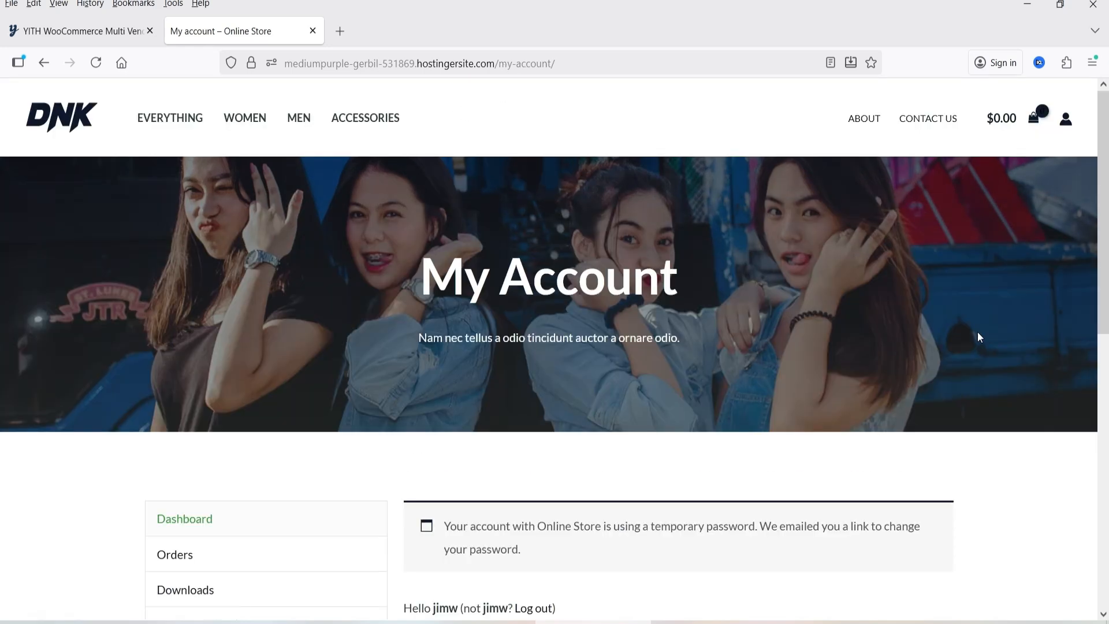
pyautogui.scroll(-3, 925, 437)
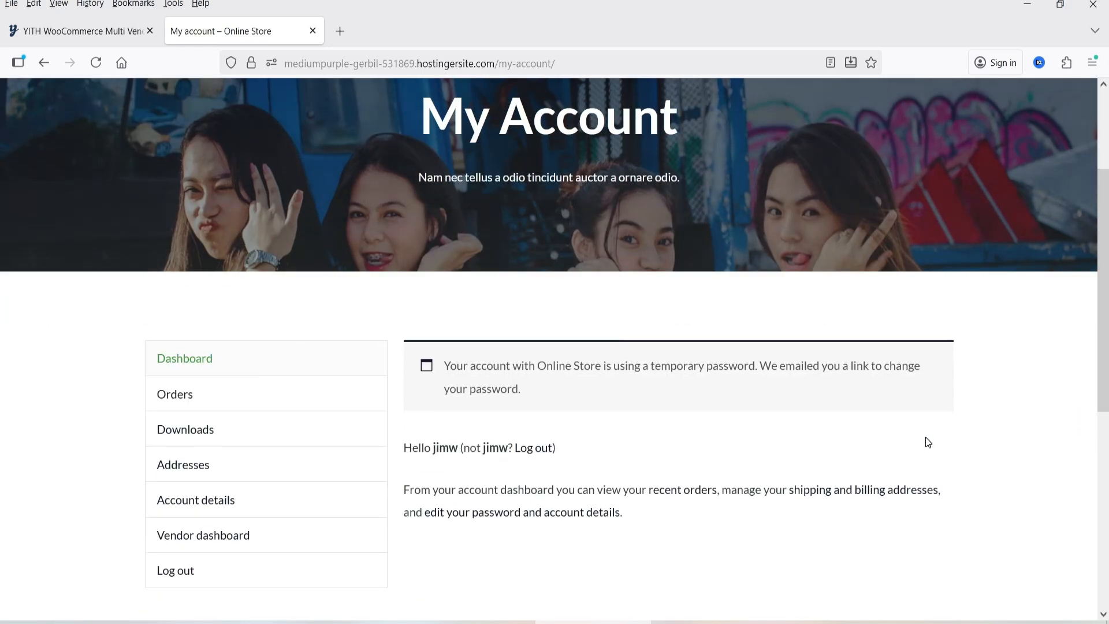
pyautogui.click(224, 544)
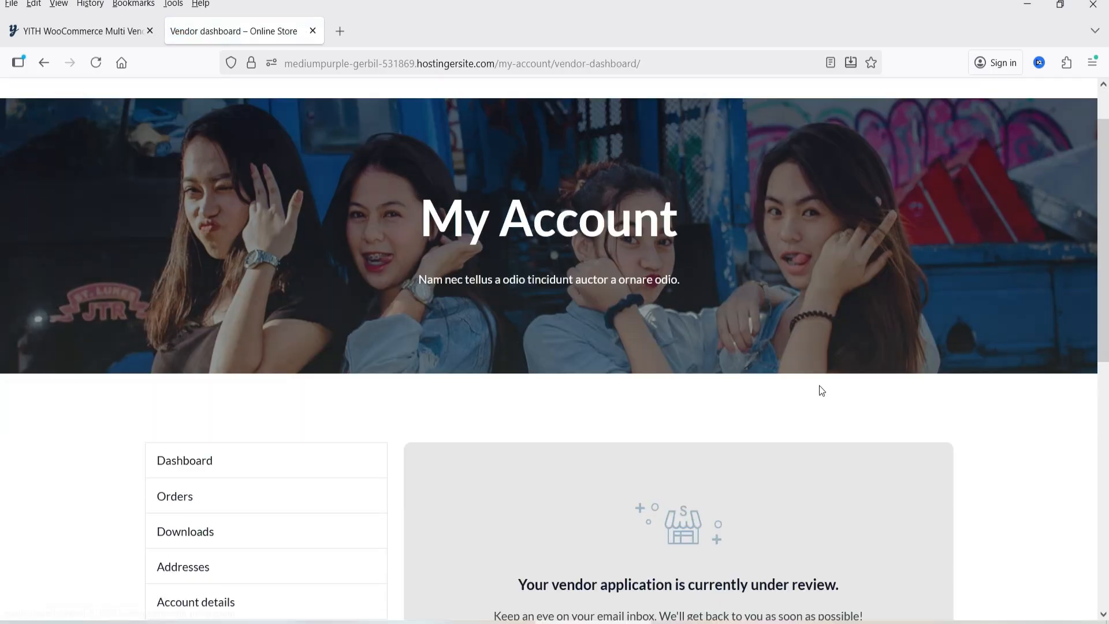
pyautogui.scroll(-5, 822, 390)
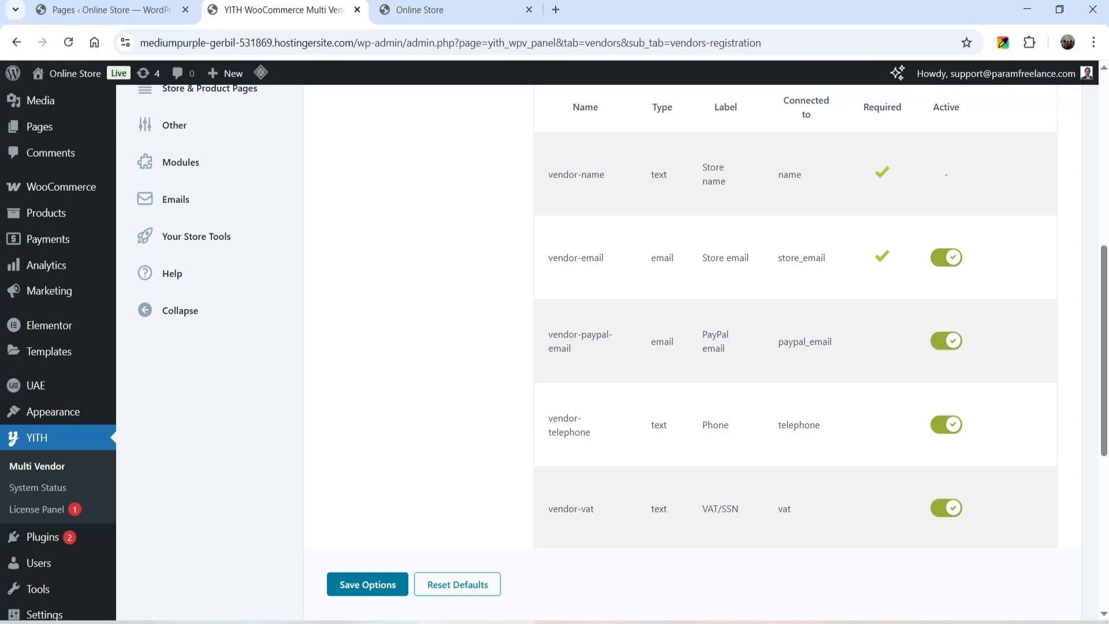
# - Switch back to the WordPress admin in Chrome and open the Vendors list
pyautogui.scroll(5, 826, 324)
pyautogui.scroll(3, 822, 335)
pyautogui.click(198, 371)
pyautogui.scroll(-2, 924, 191)
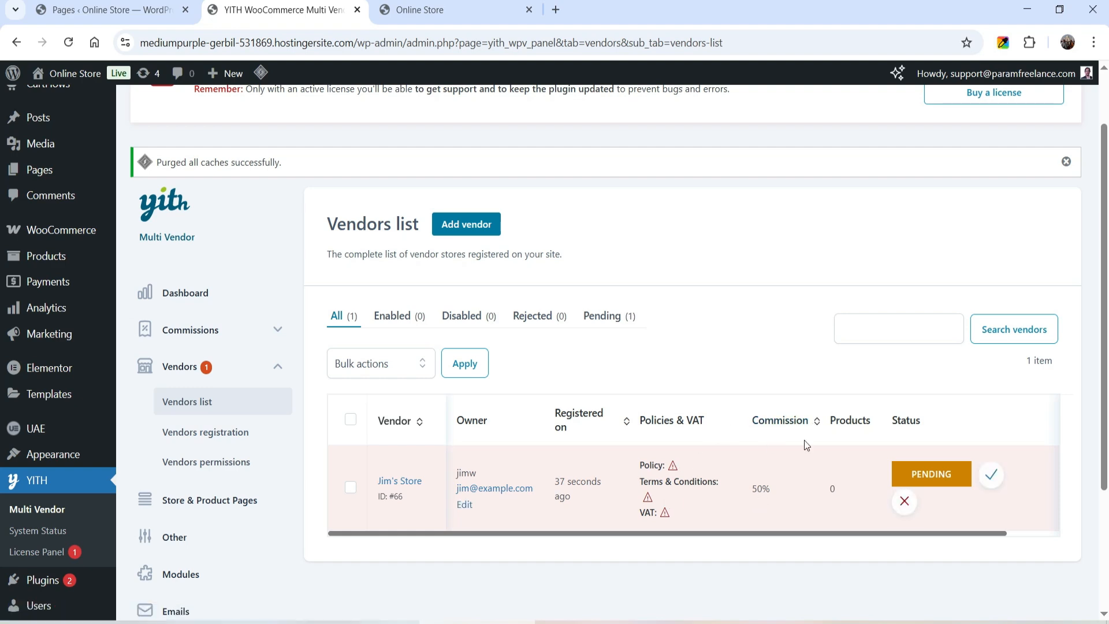
# - Open the pending vendor for editing and review its account, store, additional and payment info and its options
pyautogui.moveTo(746, 502)
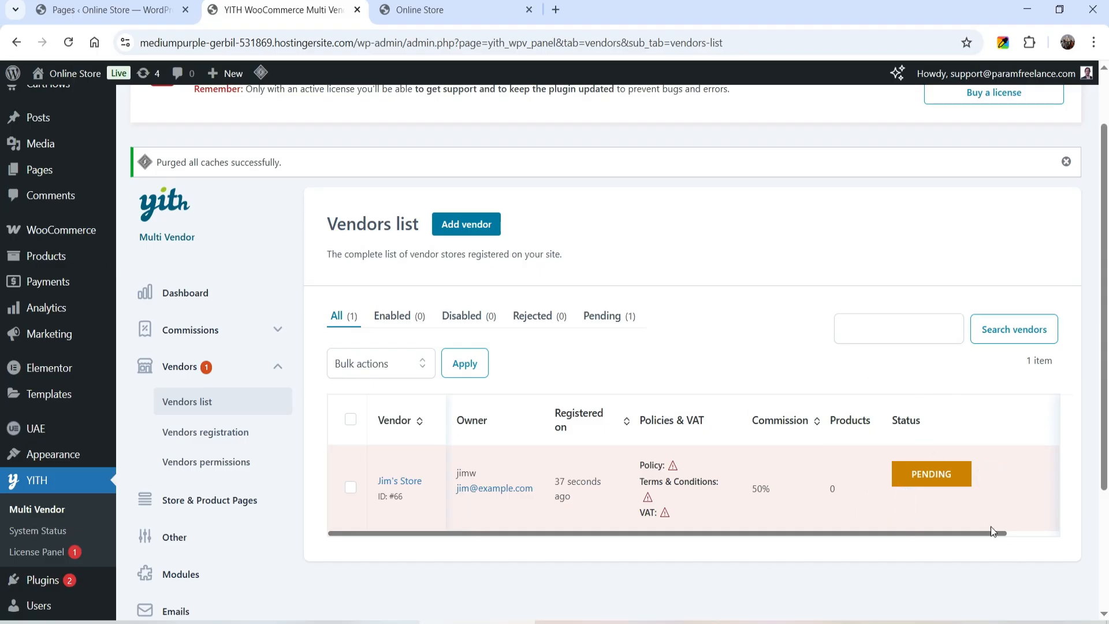
pyautogui.hscroll(2, 982, 488)
pyautogui.click(1035, 473)
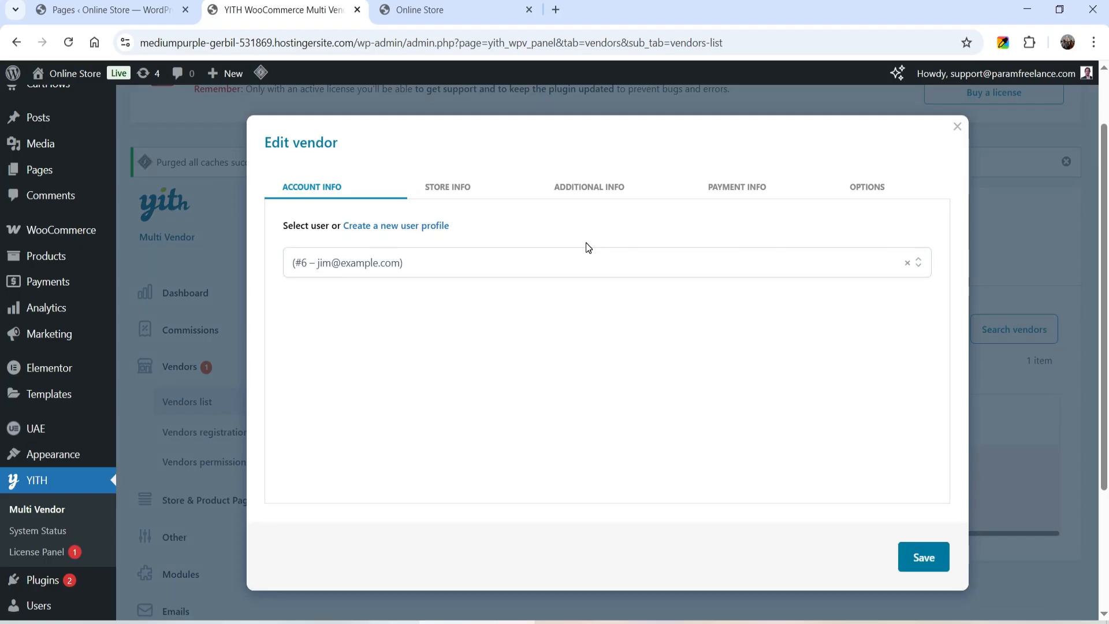
pyautogui.click(444, 188)
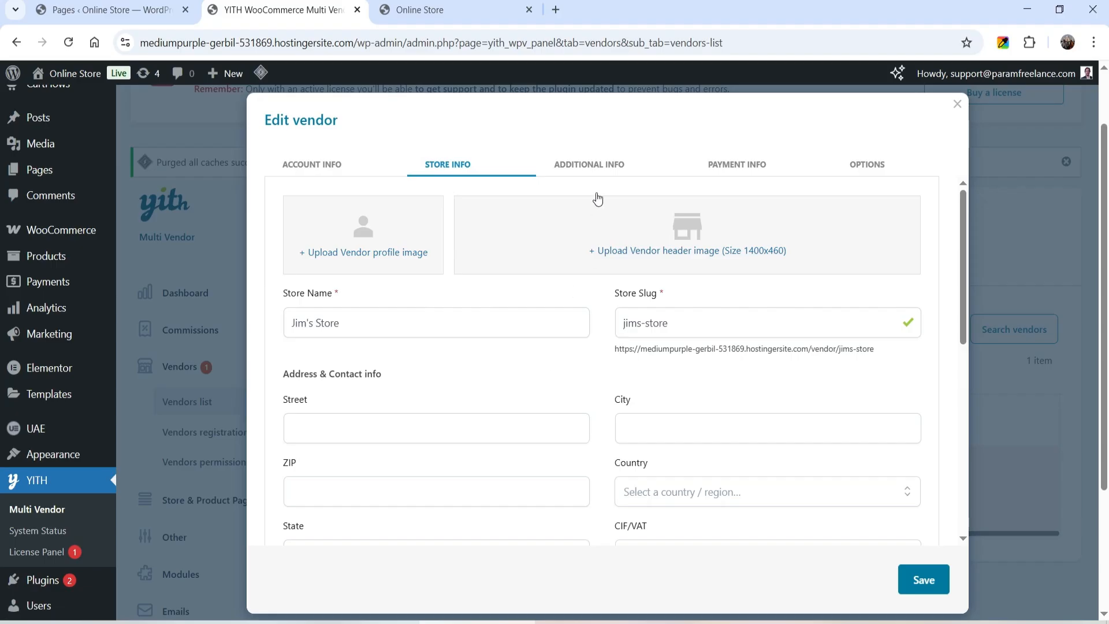
pyautogui.click(601, 167)
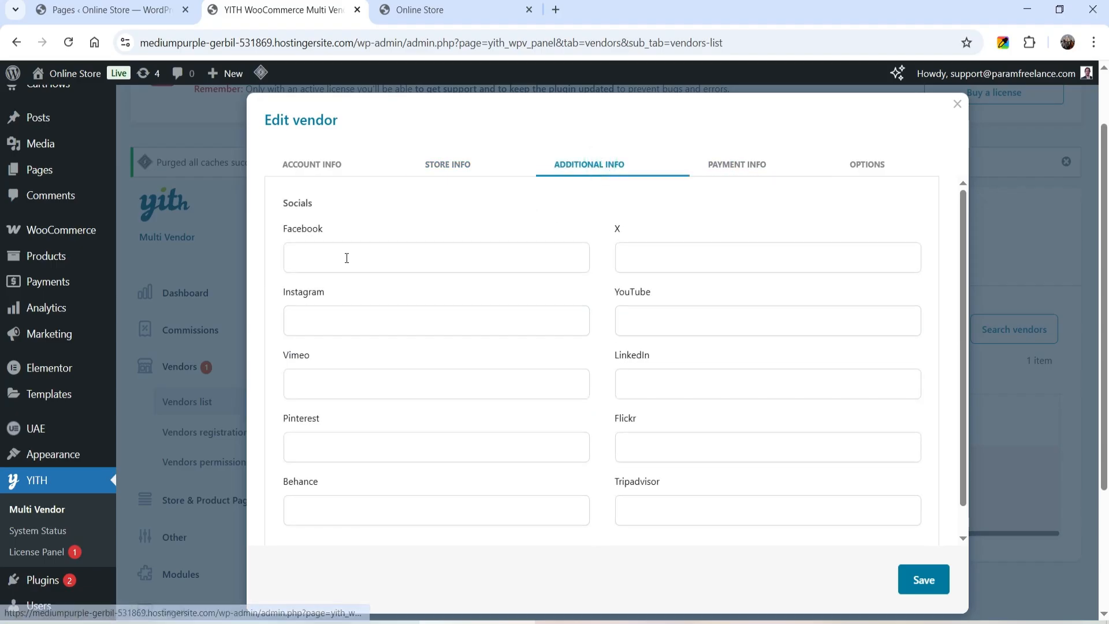
pyautogui.click(723, 173)
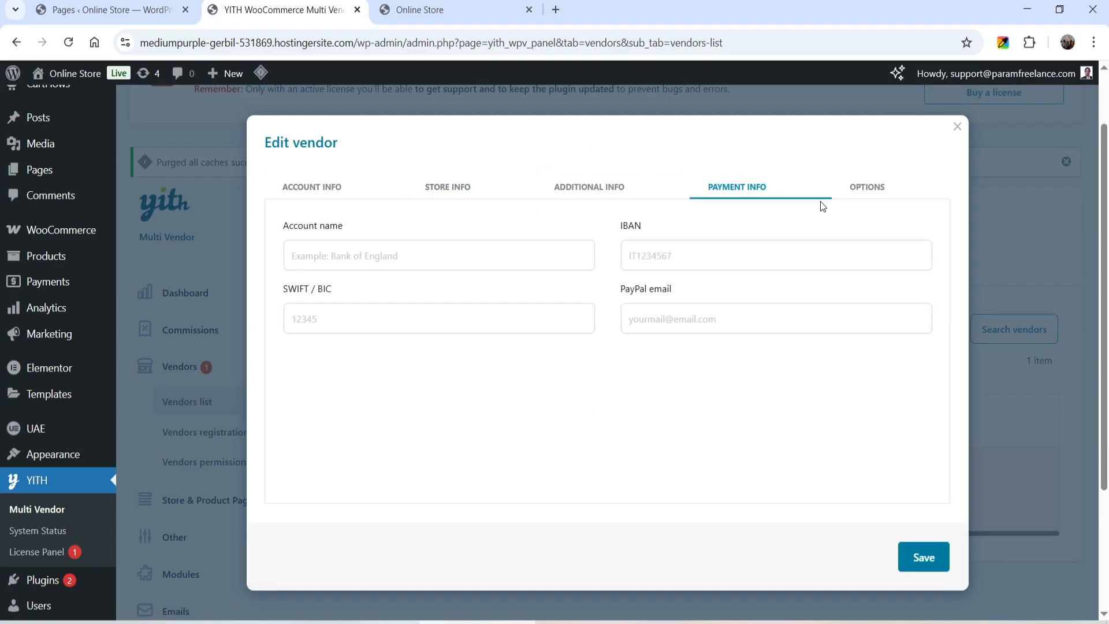
pyautogui.click(871, 192)
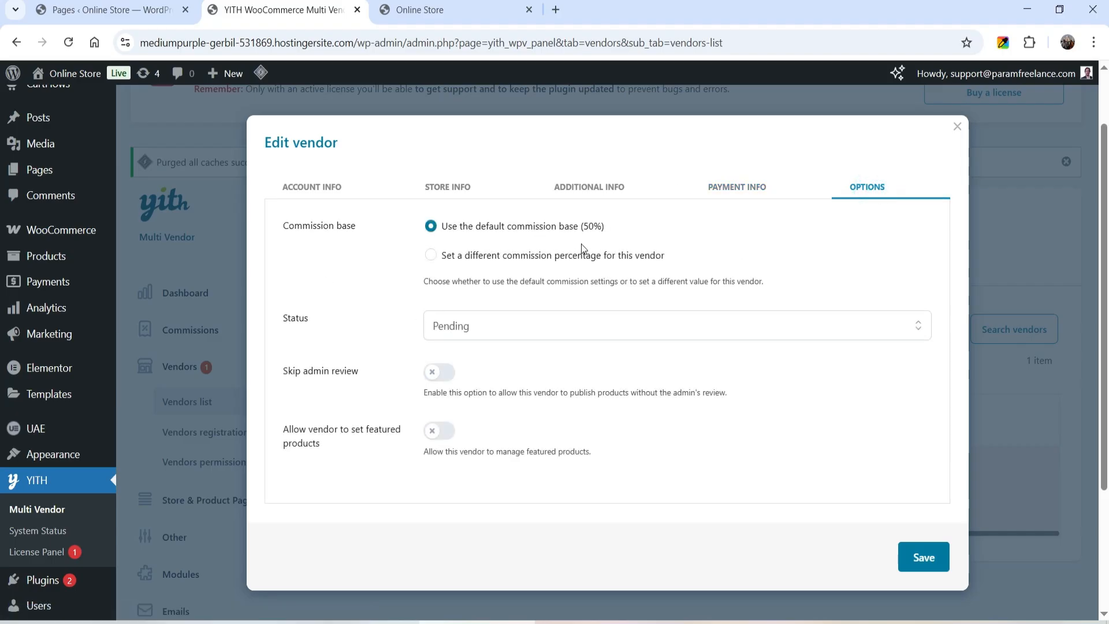
# - Give the vendor a custom commission of 80% and set its status to Enabled
pyautogui.click(432, 255)
pyautogui.moveTo(436, 302); pyautogui.dragTo(359, 315)
pyautogui.write('8')
pyautogui.click(439, 357)
pyautogui.click(541, 389)
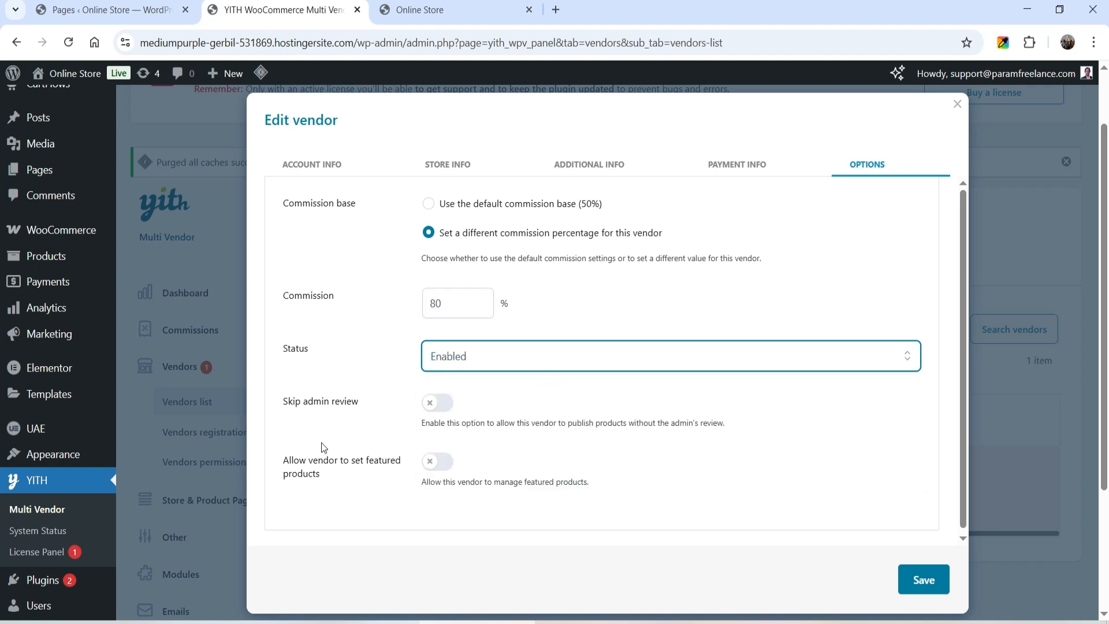
# - Let the vendor skip admin review and set featured products, and save the vendor
pyautogui.click(443, 403)
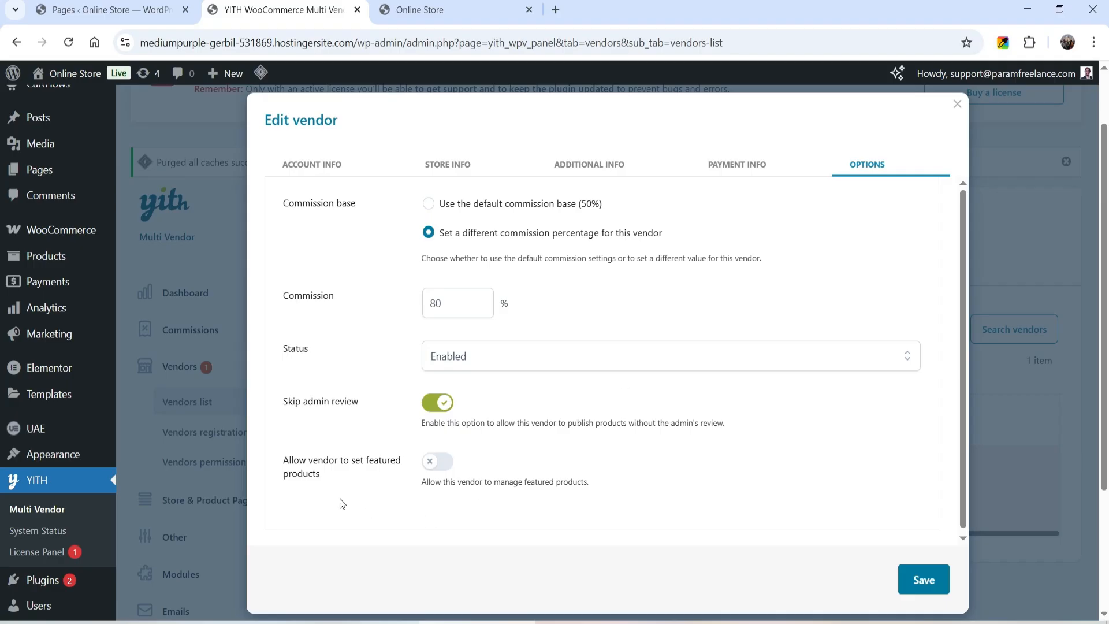
pyautogui.click(445, 462)
pyautogui.click(923, 579)
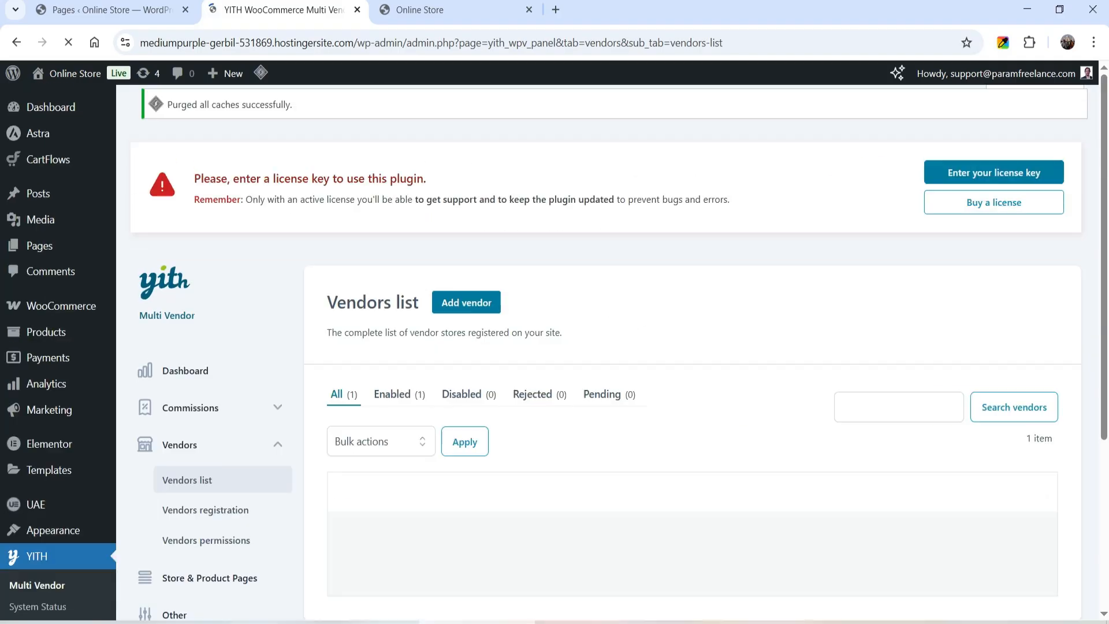
pyautogui.scroll(-5, 970, 479)
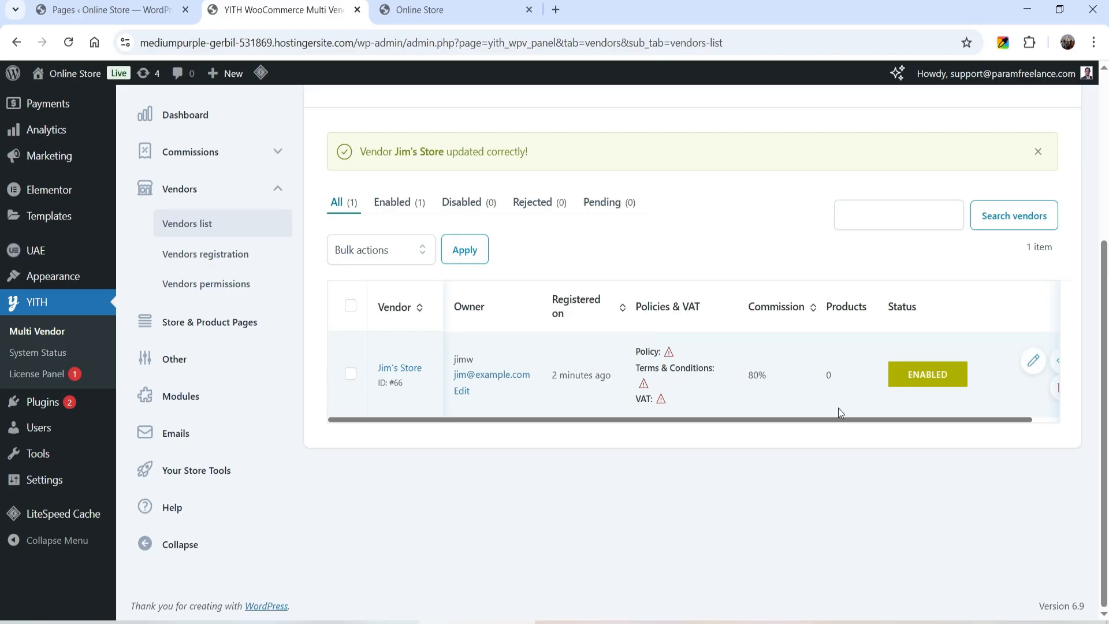
# - Switch to Firefox, reload the vendor's account page and access the seller dashboard
pyautogui.click(620, 622)
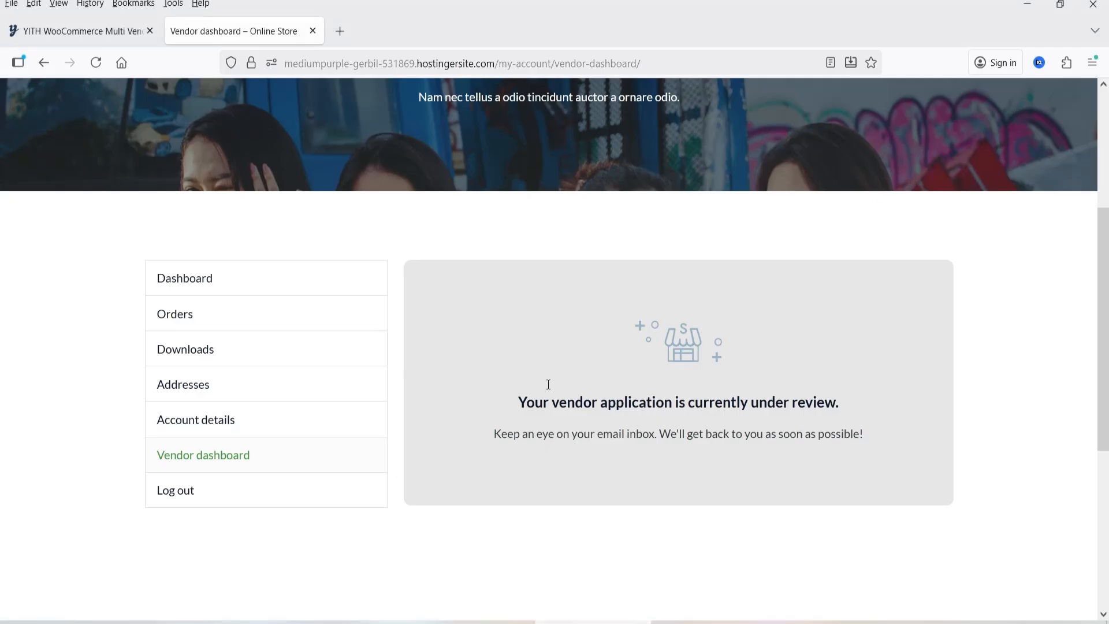
pyautogui.click(96, 62)
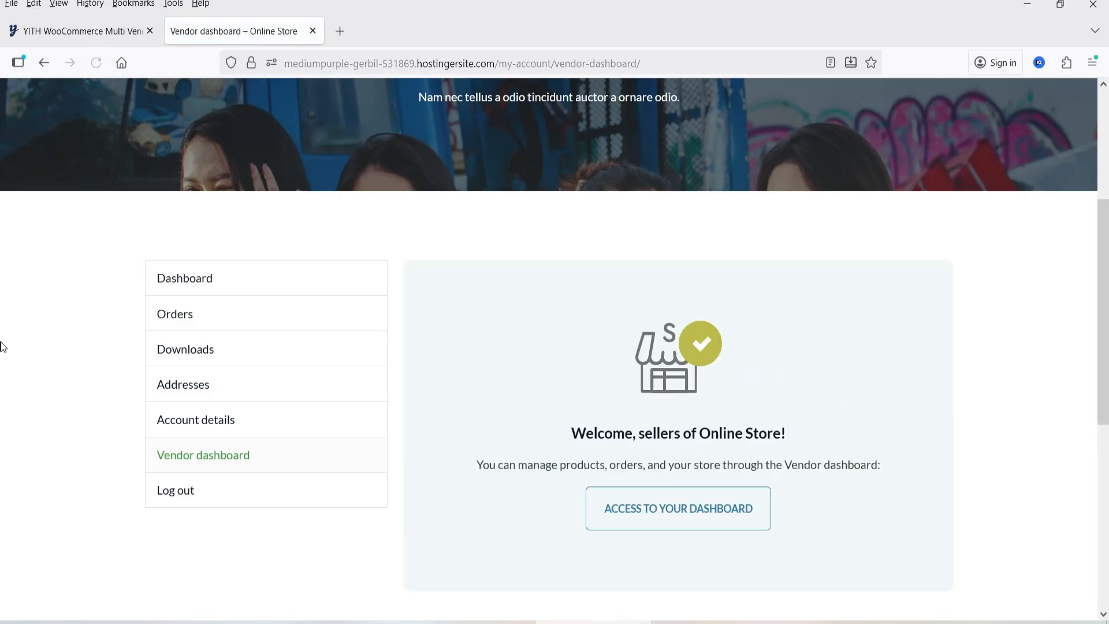
pyautogui.scroll(-4, 945, 380)
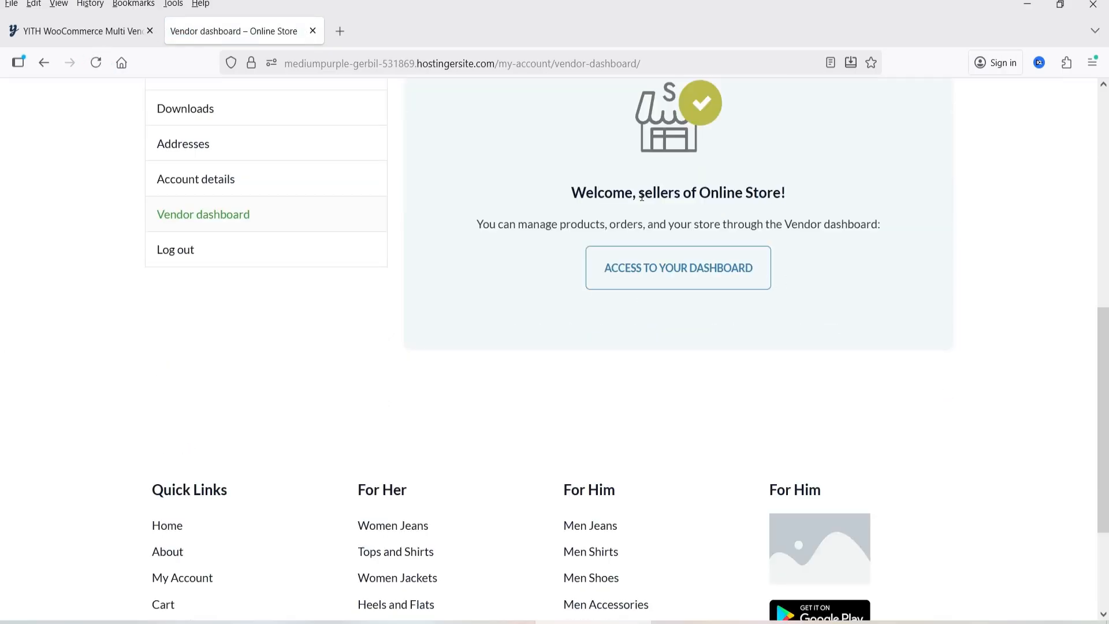
pyautogui.scroll(3, 991, 294)
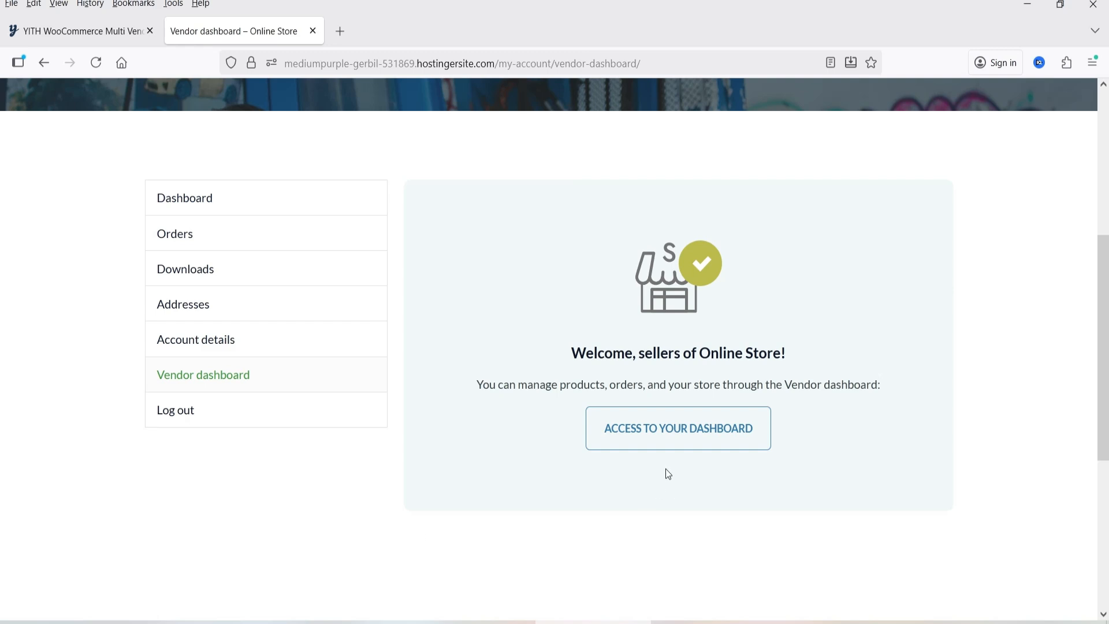
pyautogui.click(669, 432)
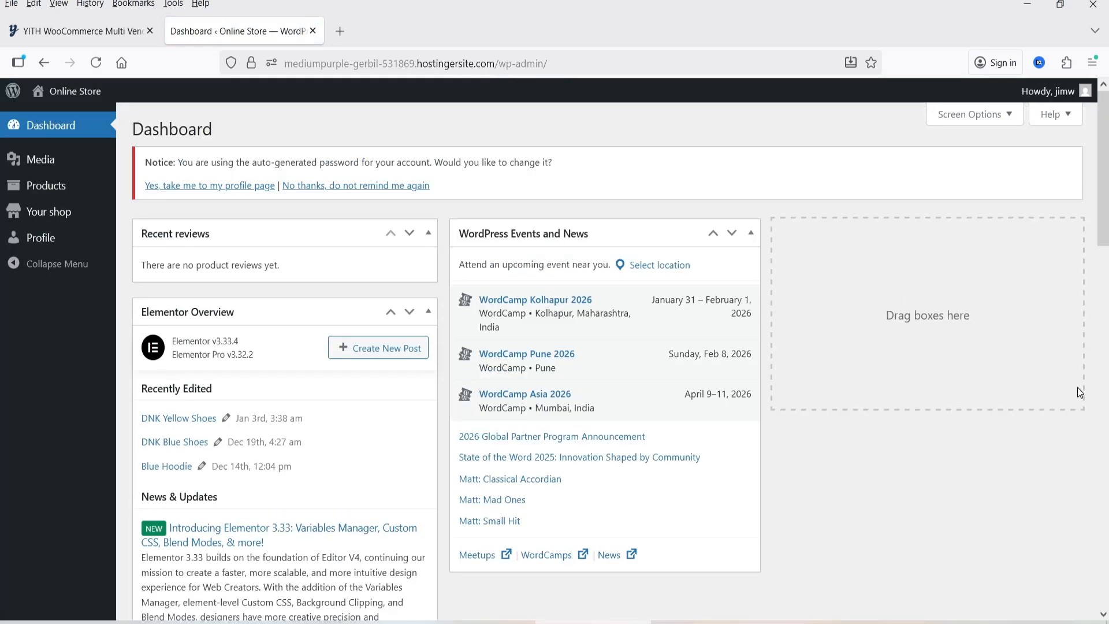
# - Open the vendor's shop area and view its dashboard statistics and commissions
pyautogui.click(51, 219)
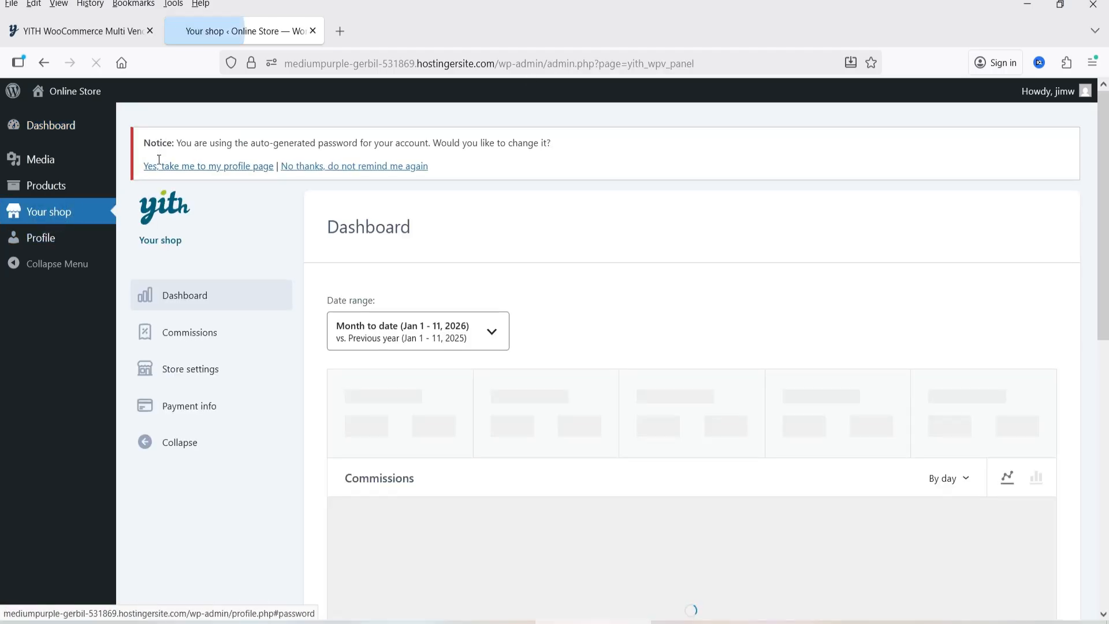
pyautogui.scroll(-2, 890, 302)
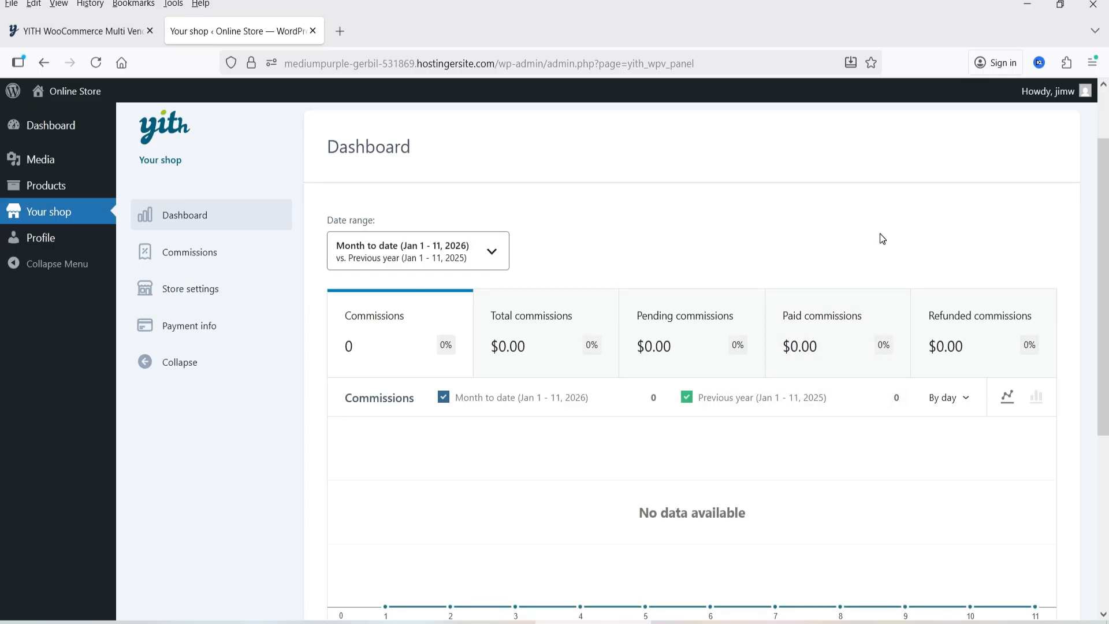
pyautogui.click(165, 254)
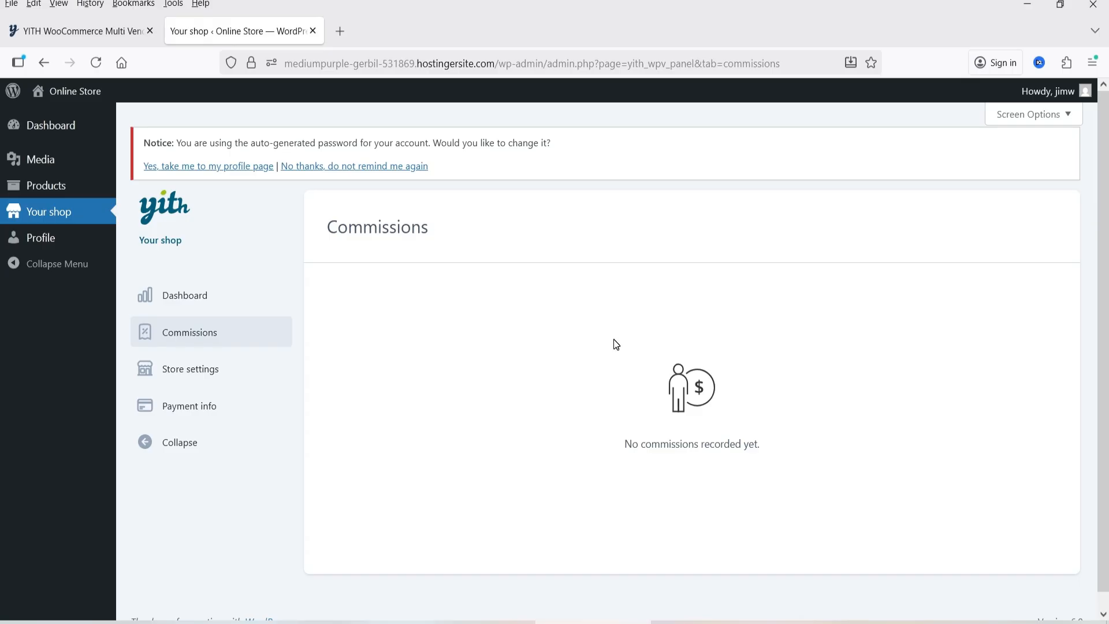
# - In the store settings, set the vendor profile image to the shopping cart photo from an "ecommerce" image search
pyautogui.click(186, 371)
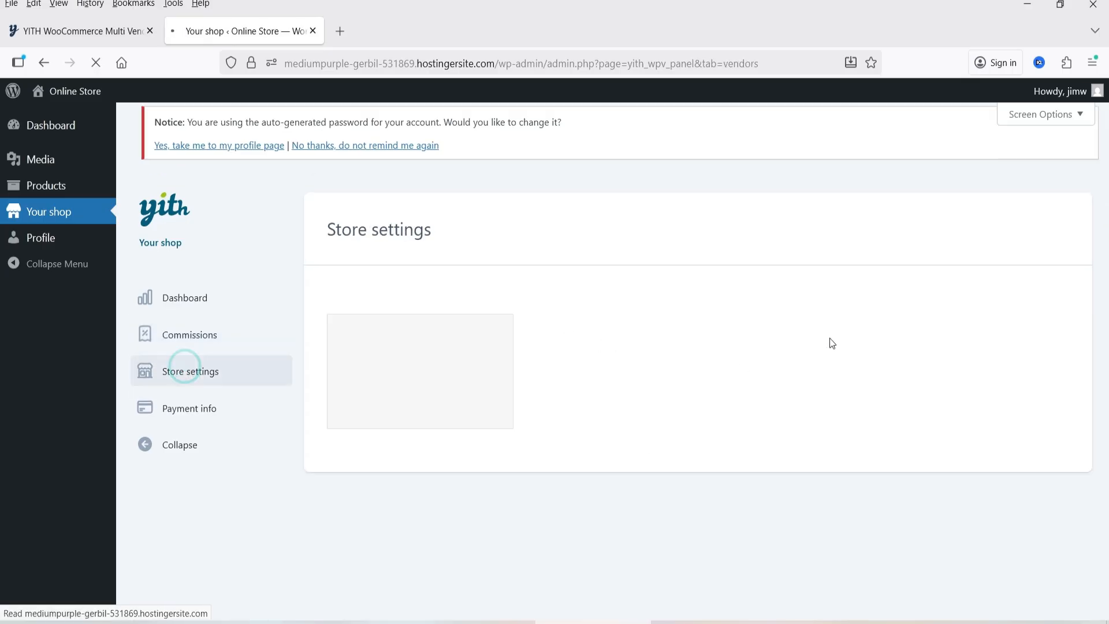
pyautogui.scroll(-4, 756, 236)
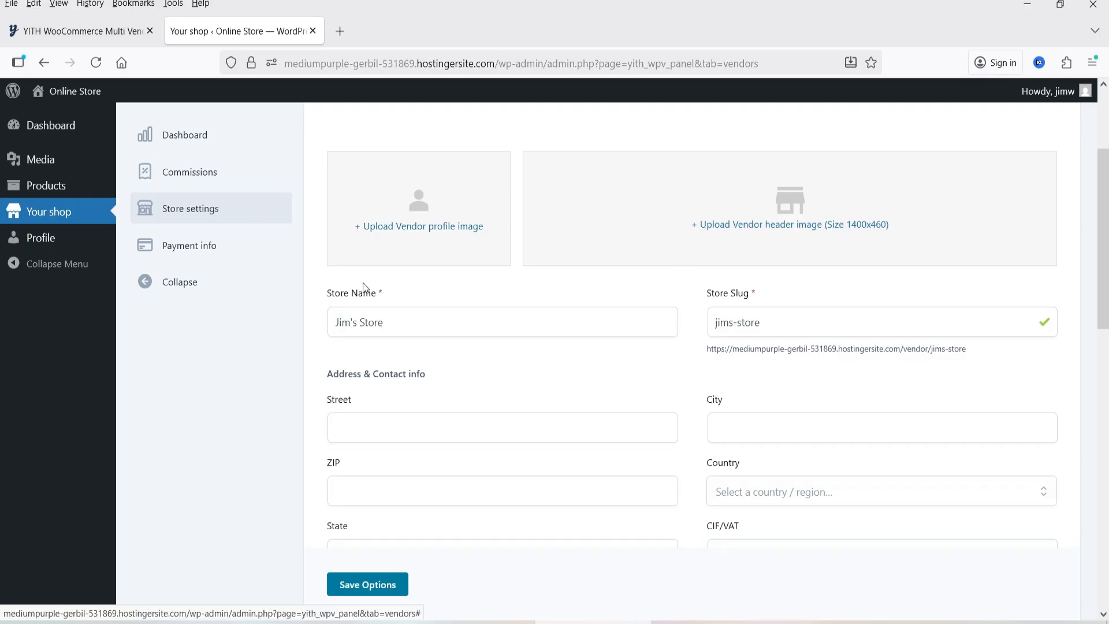
pyautogui.click(414, 225)
pyautogui.click(223, 161)
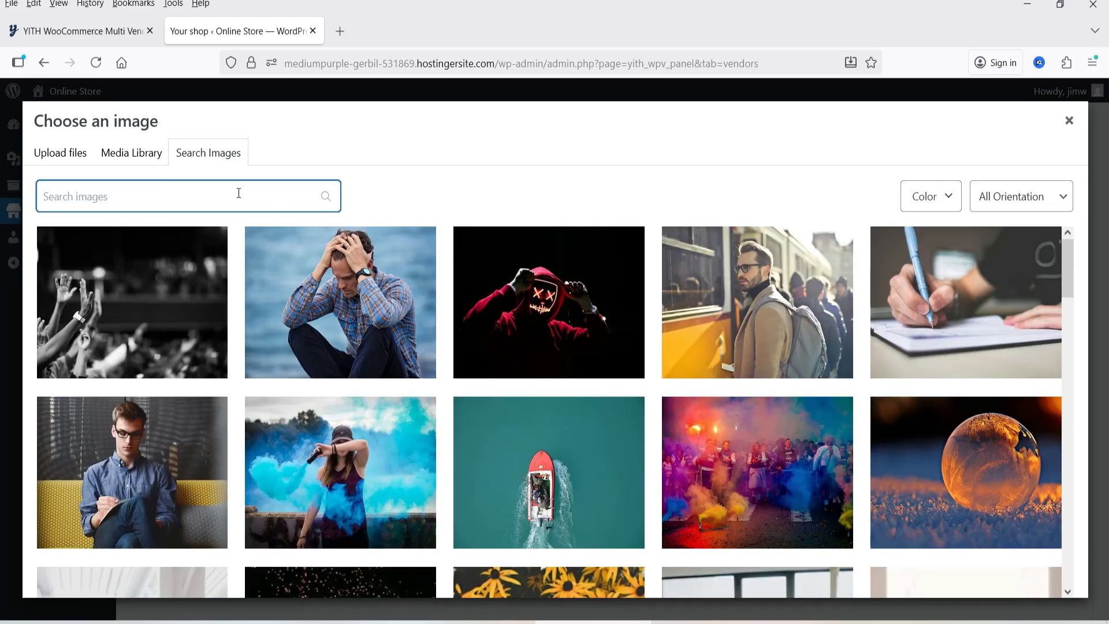
pyautogui.click(238, 193)
pyautogui.write('user')
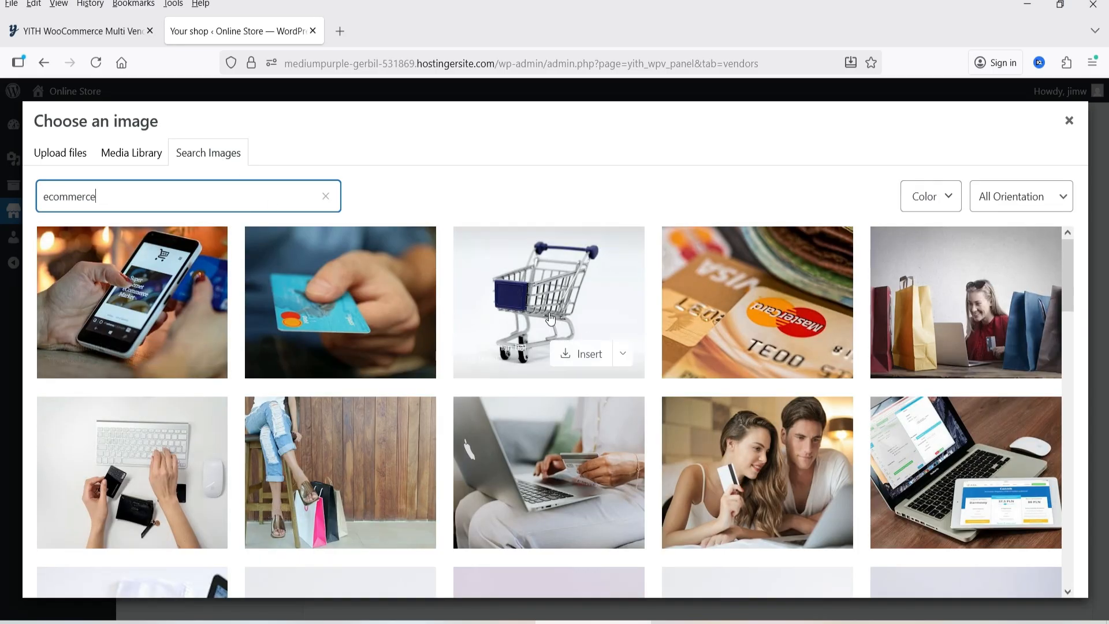
pyautogui.click(549, 289)
pyautogui.click(839, 388)
pyautogui.click(866, 496)
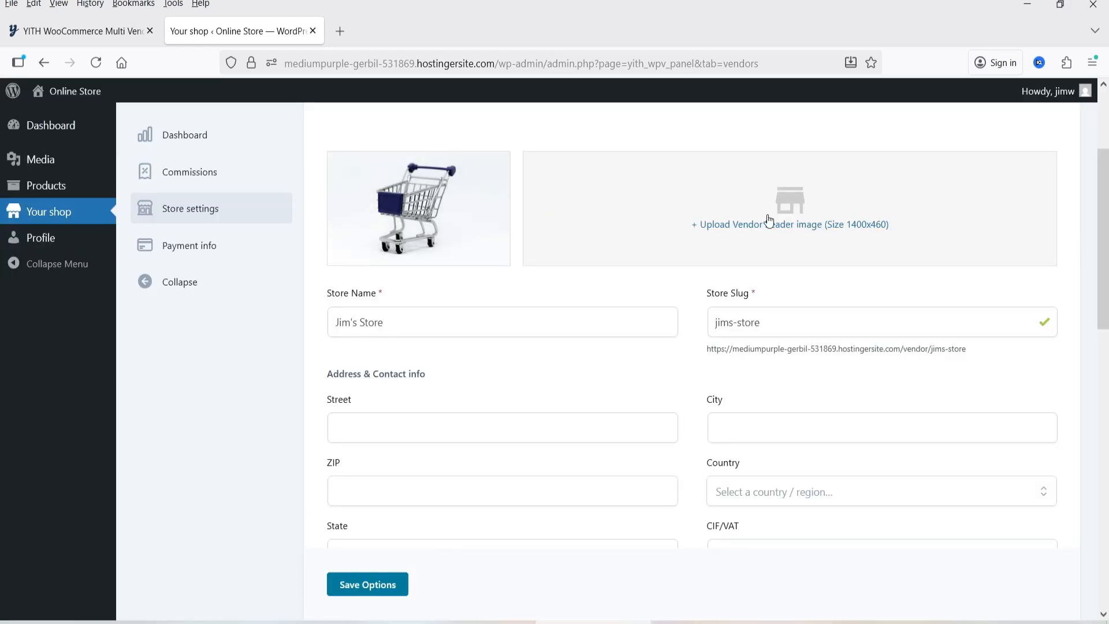
# - Set the vendor header image to the smartphone shopping photo from an "ecommerce" image search, using the Landscape size
pyautogui.click(818, 228)
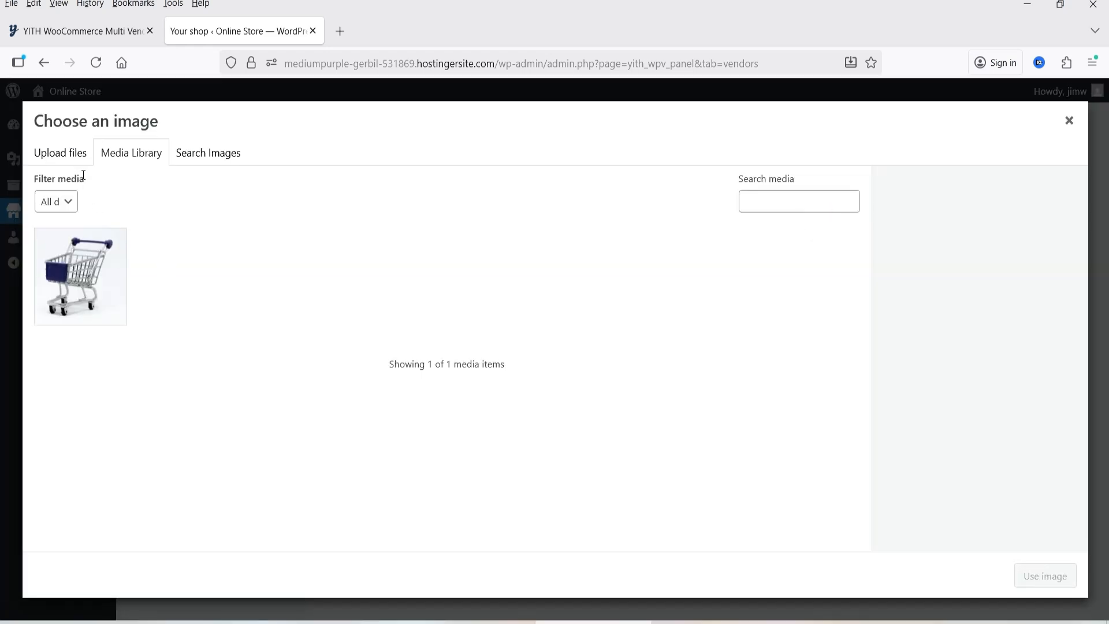
pyautogui.click(213, 154)
pyautogui.write('ecommerce')
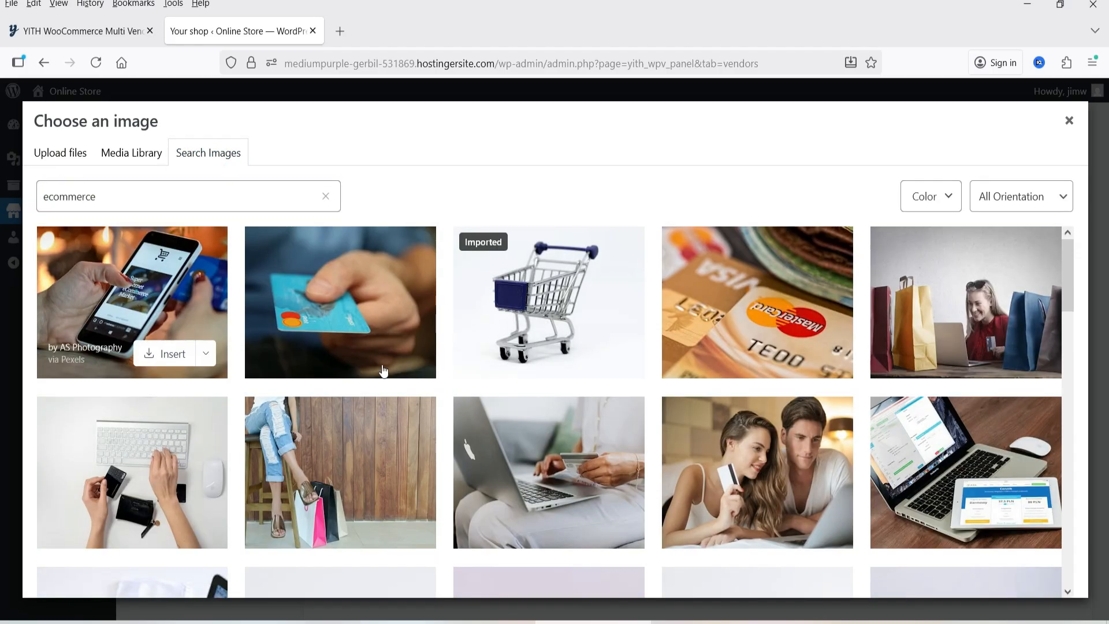
pyautogui.click(144, 312)
pyautogui.click(836, 432)
pyautogui.click(954, 490)
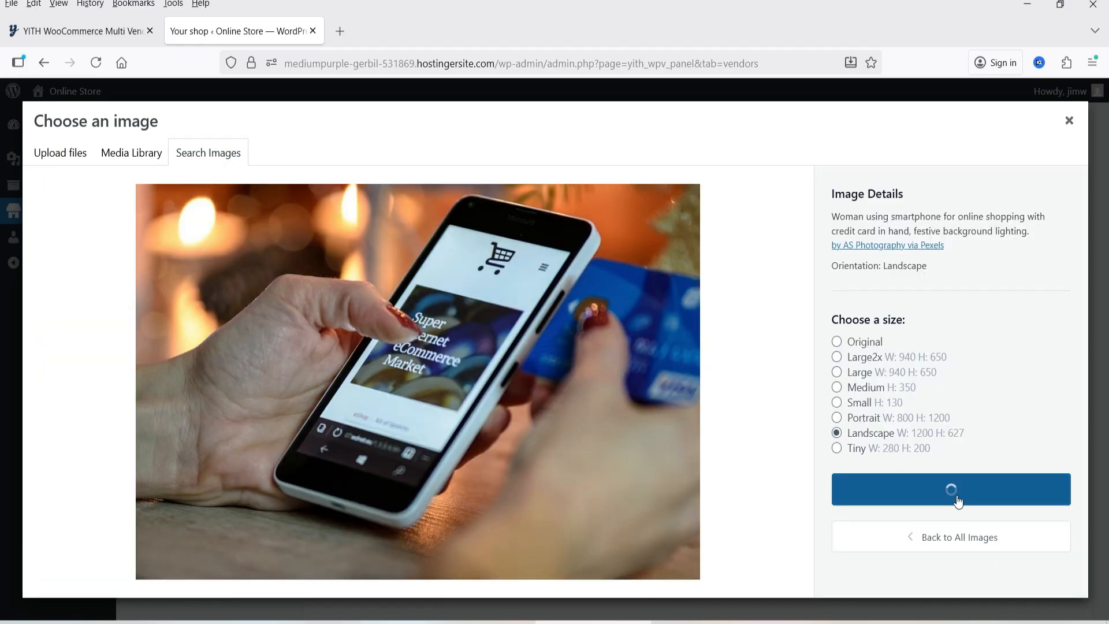
# - Review the remaining store fields and save the store settings, and view the Payment info page
pyautogui.scroll(3, 622, 278)
pyautogui.scroll(-3, 621, 277)
pyautogui.scroll(-3, 410, 265)
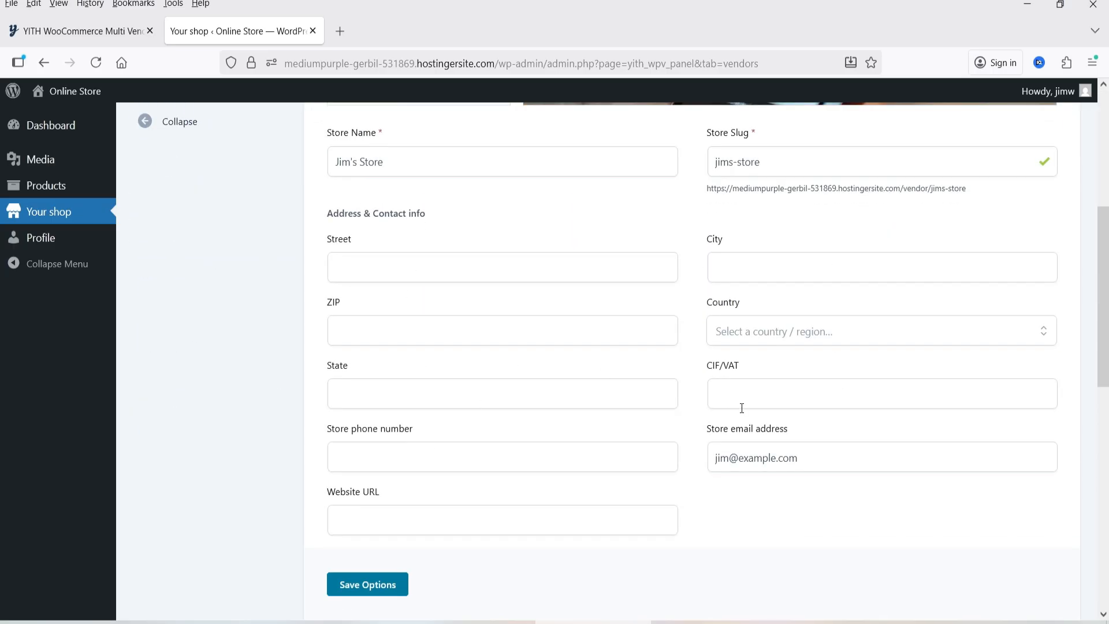
pyautogui.scroll(-3, 742, 408)
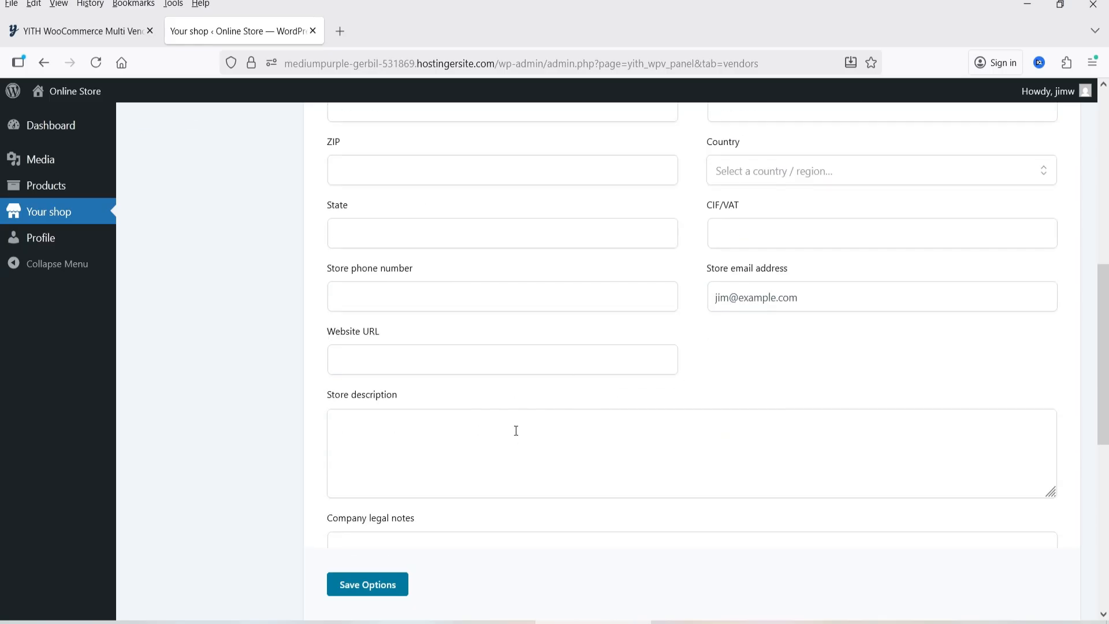
pyautogui.scroll(-3, 720, 386)
pyautogui.scroll(-3, 601, 387)
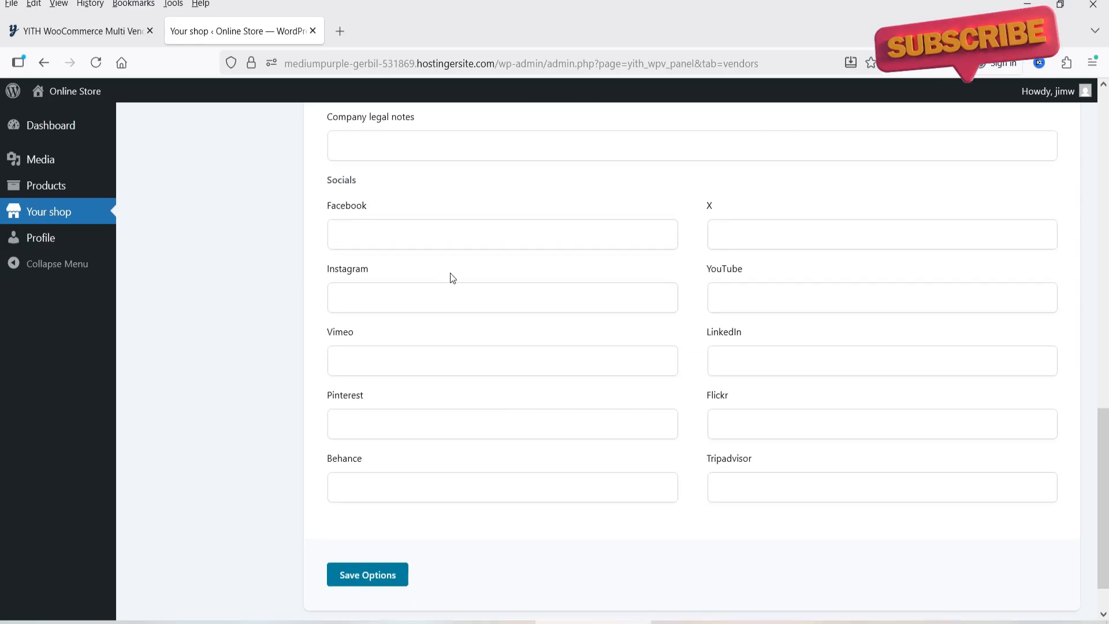
pyautogui.scroll(-1, 691, 332)
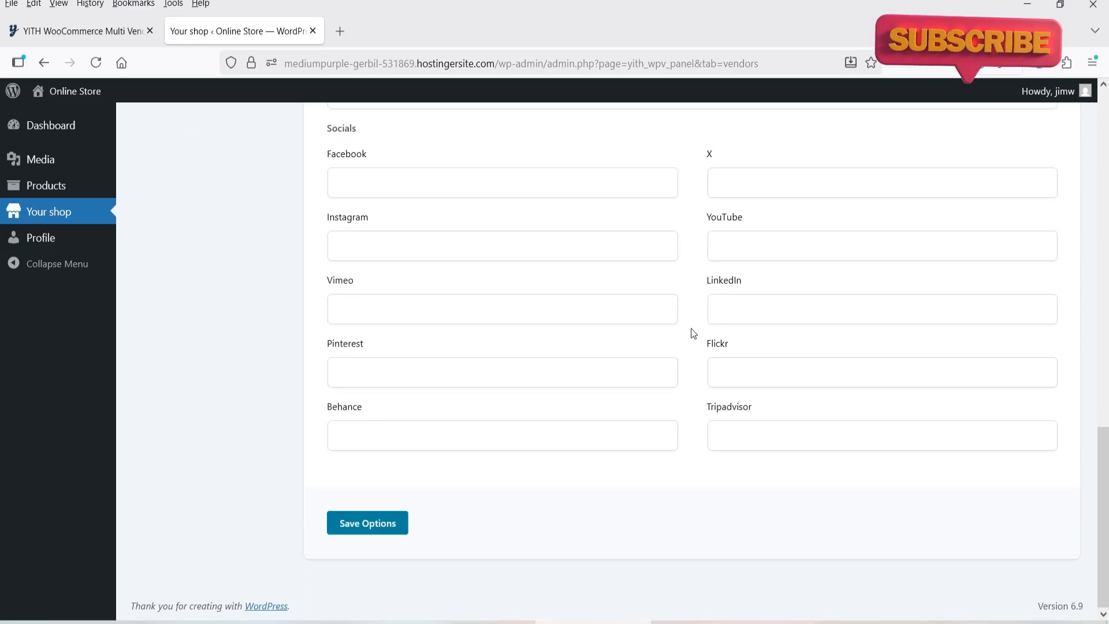
pyautogui.click(369, 530)
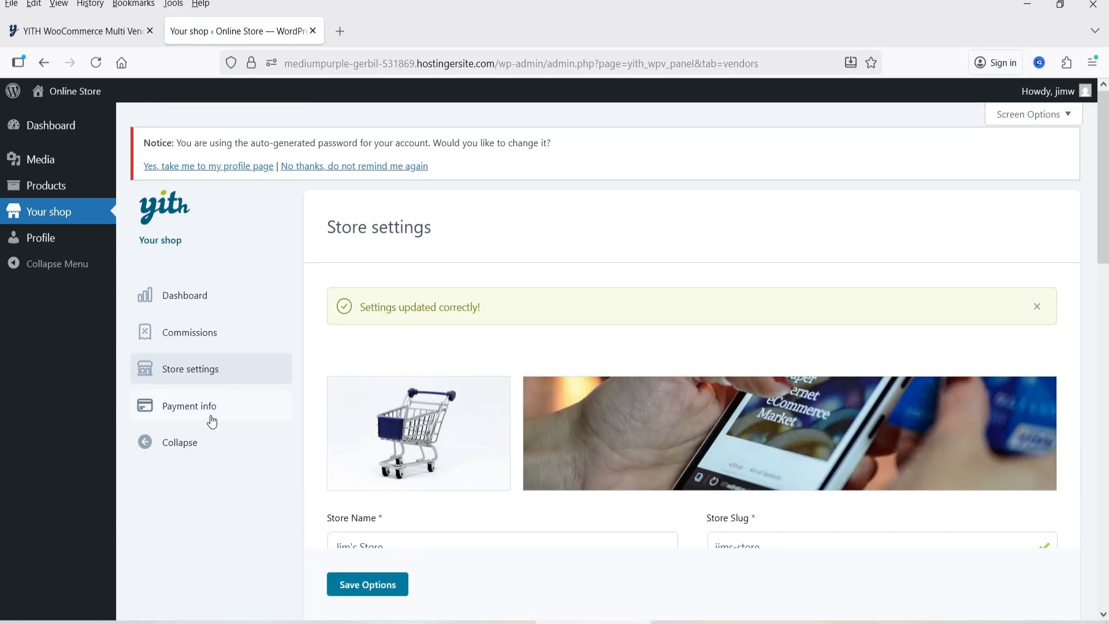
pyautogui.click(210, 418)
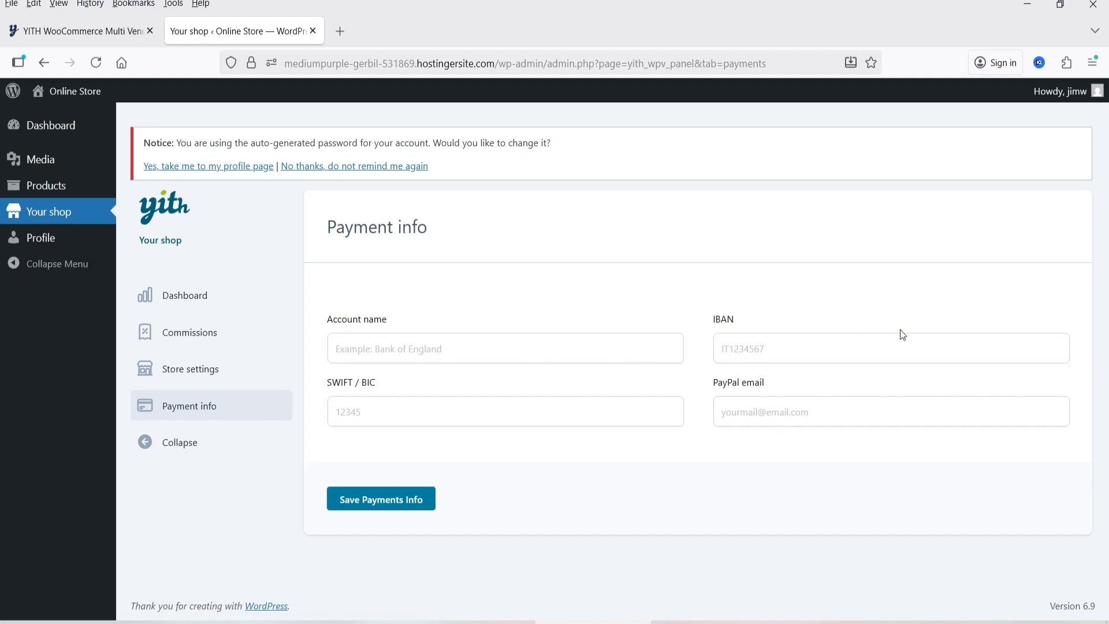
# - Start a new product in the vendor's store with the title "Blue T shirt From Jim's Store"
pyautogui.click(63, 190)
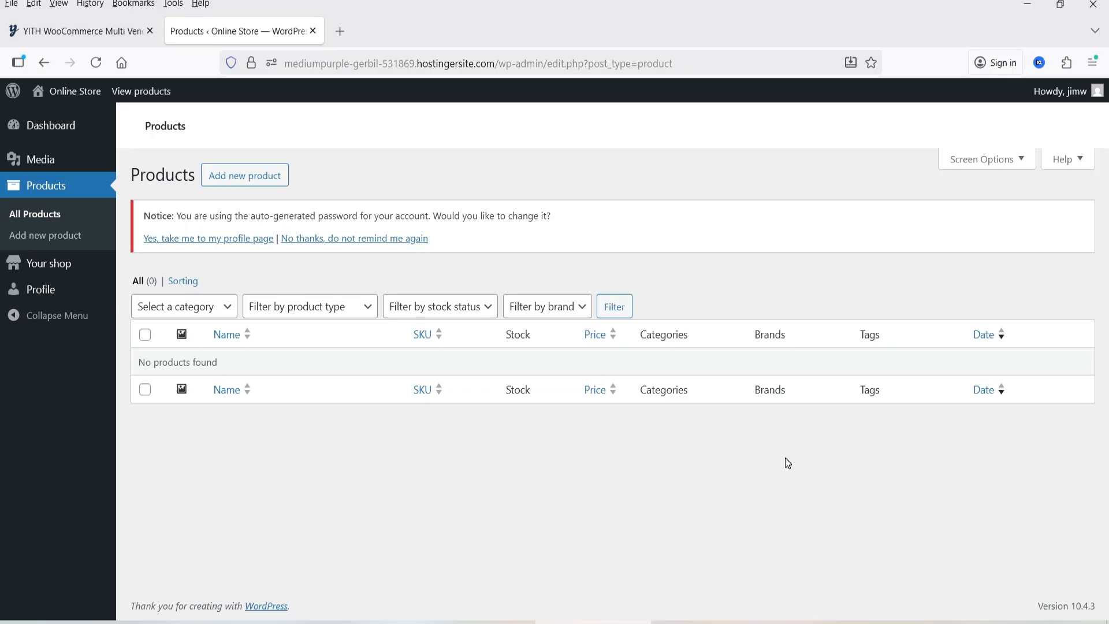
pyautogui.click(247, 176)
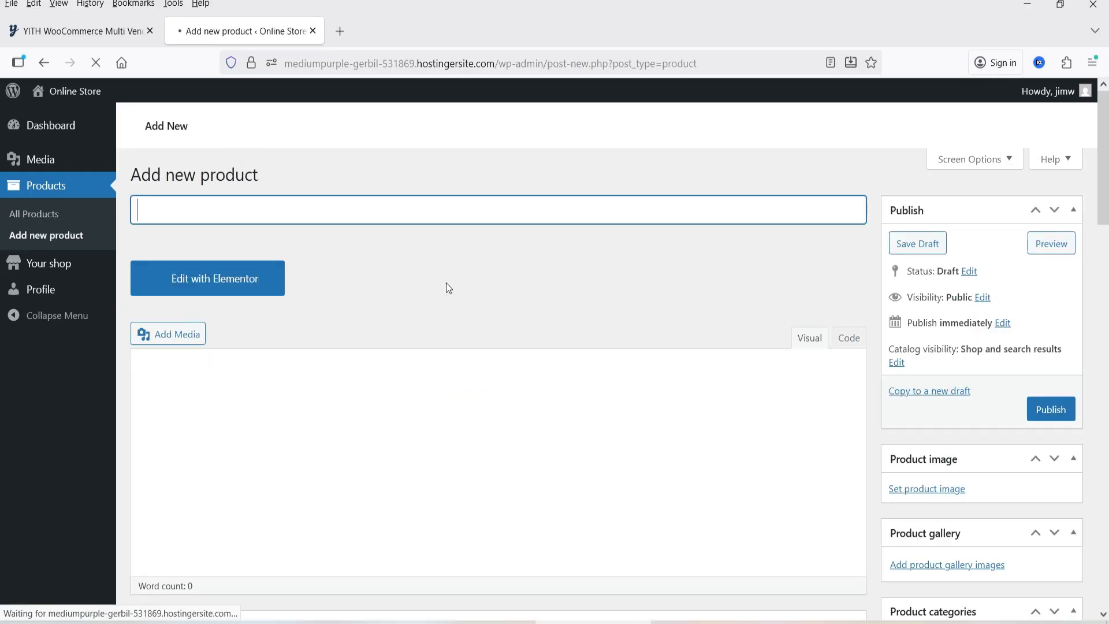
pyautogui.write("Blue T shirt From Jim's Store")
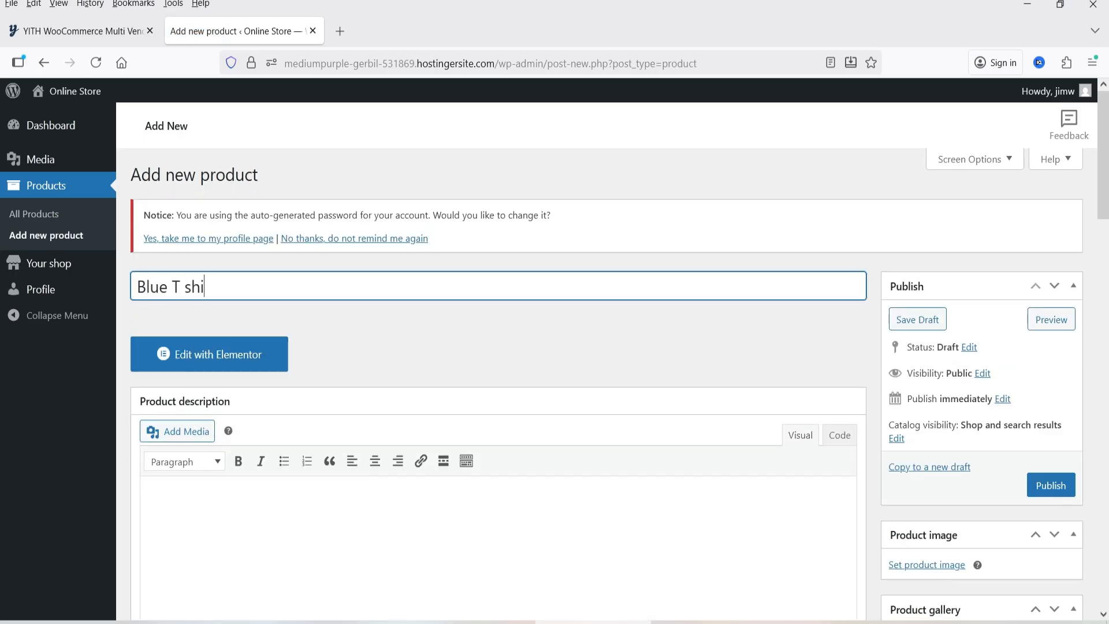
# - Fill the product description with "Blue T shirt From Jim's Store" repeated five times
pyautogui.click(574, 493)
pyautogui.scroll(-1, 575, 492)
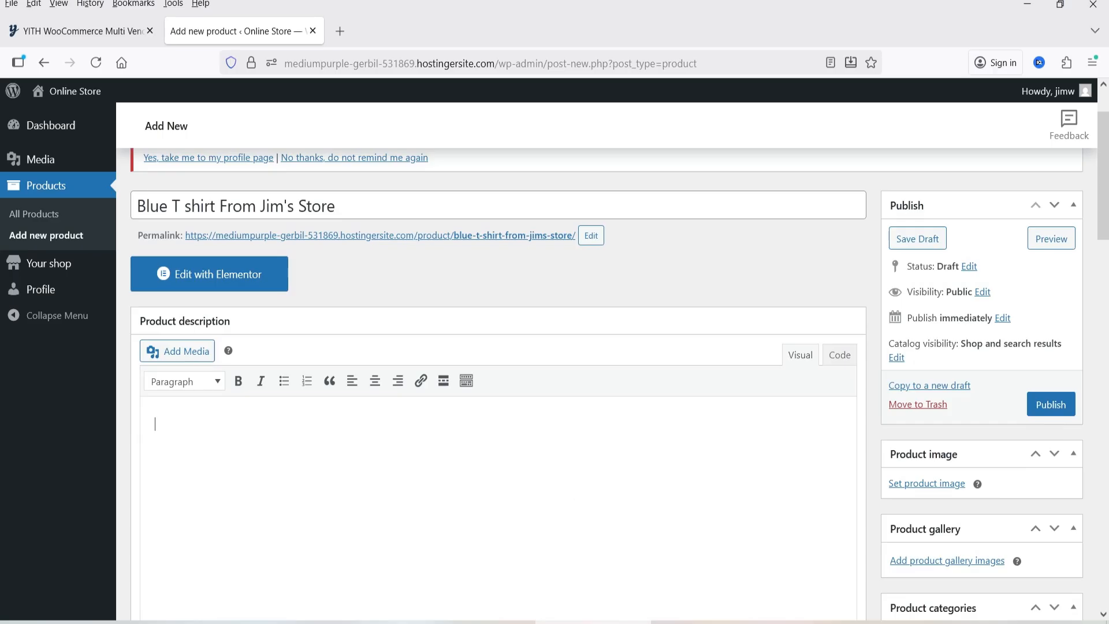
pyautogui.write("Blue T shirt From Jim's Store")
pyautogui.write("Blue T shirt From Jim's Store")
pyautogui.write("Blue T shirt From Jim's Store")
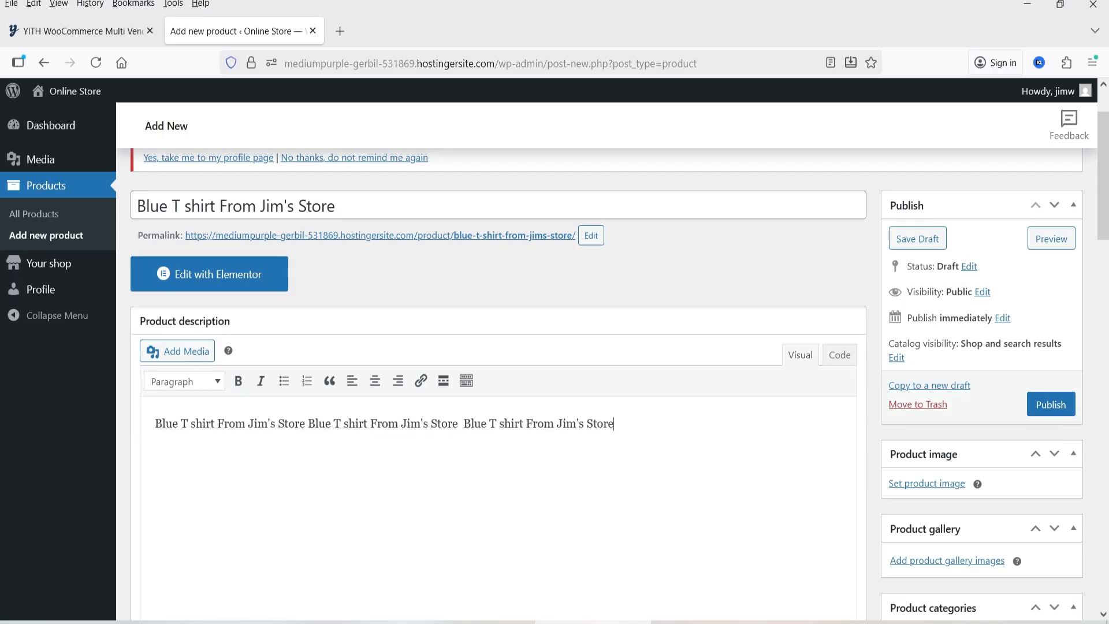
pyautogui.write("Blue T shirt From Jim's Store")
pyautogui.write("Blue T shirt From Jim's Store")
# - Set the product's regular price to 25 and sale price to 20, keeping the Simple product type
pyautogui.scroll(-5, 518, 505)
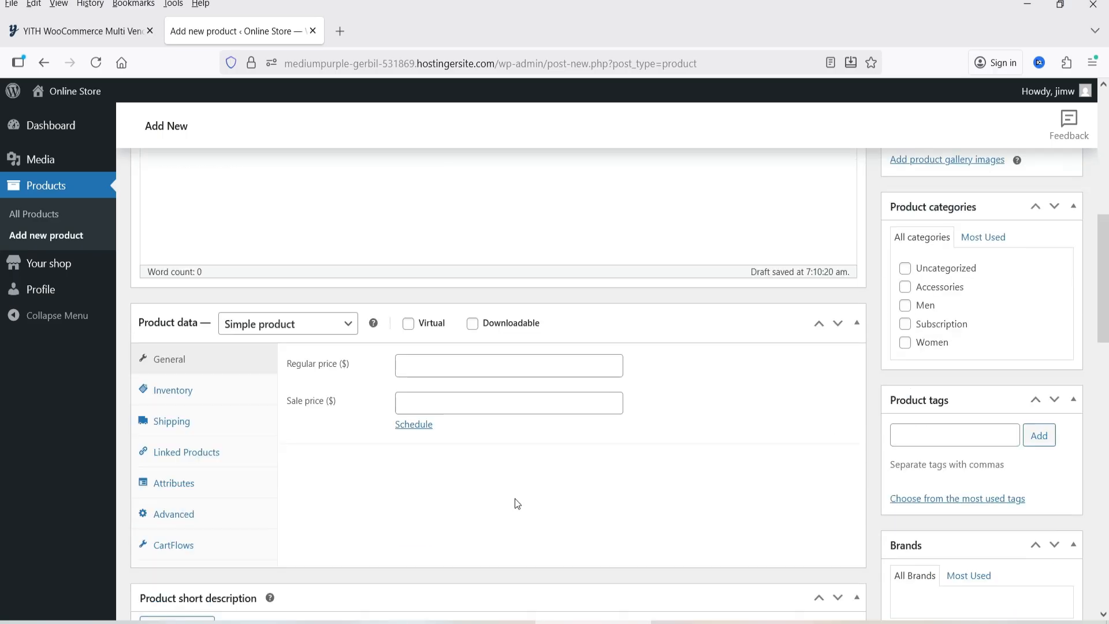
pyautogui.click(448, 367)
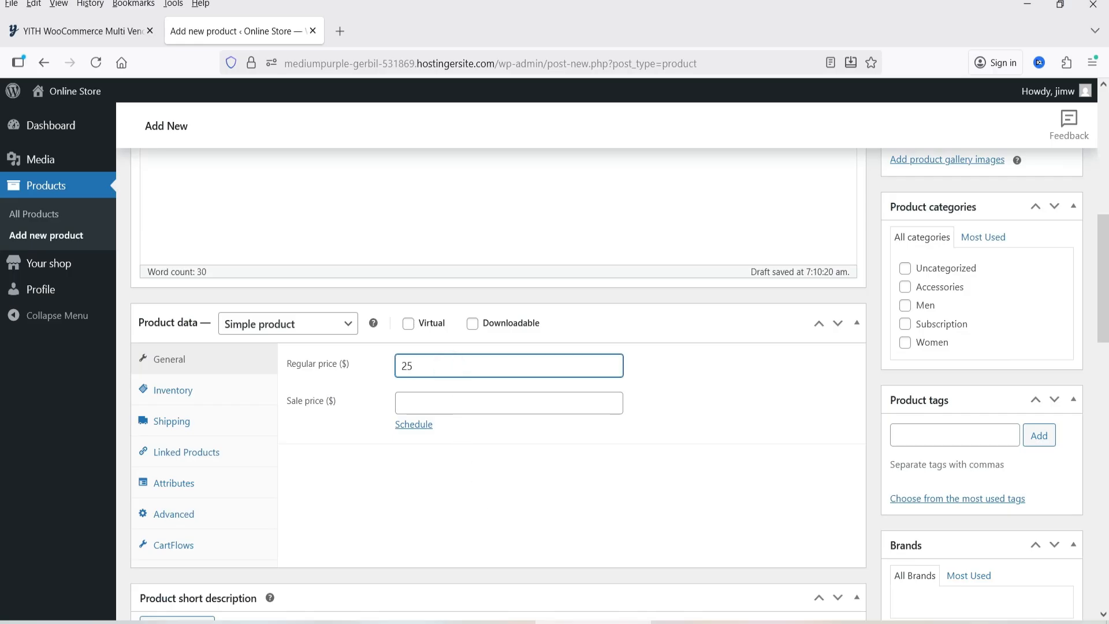
pyautogui.click(460, 397)
pyautogui.write('20')
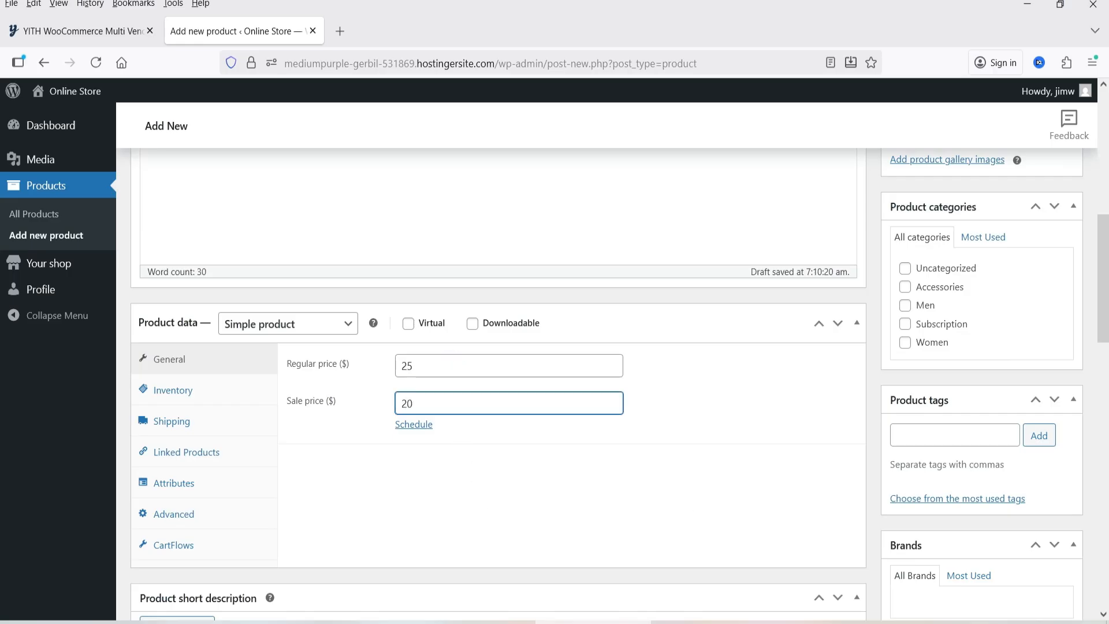
pyautogui.click(283, 332)
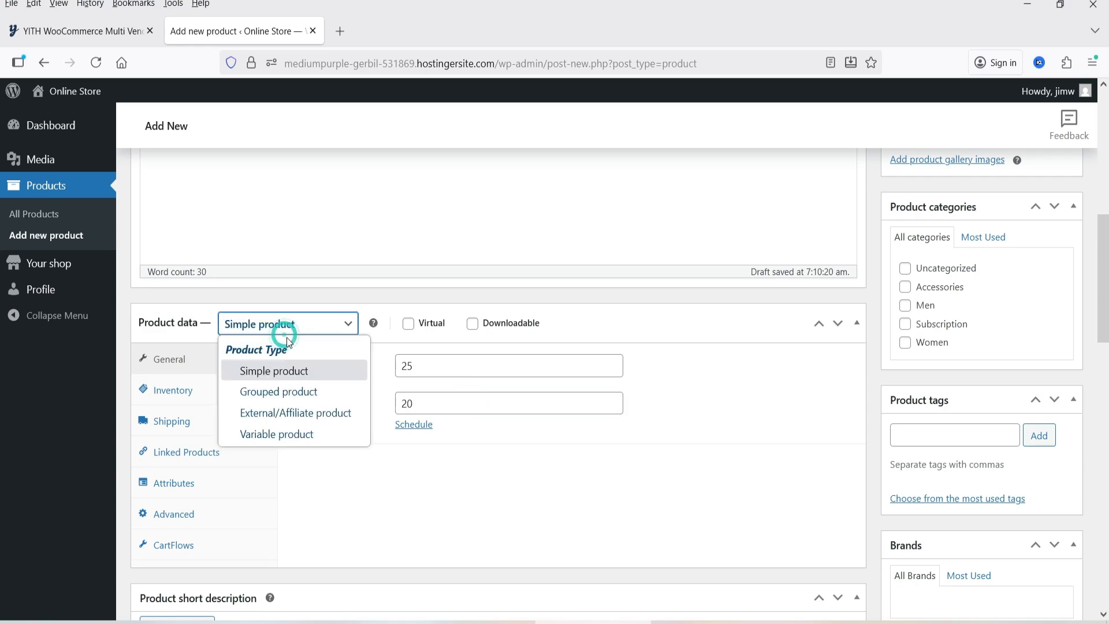
pyautogui.click(572, 501)
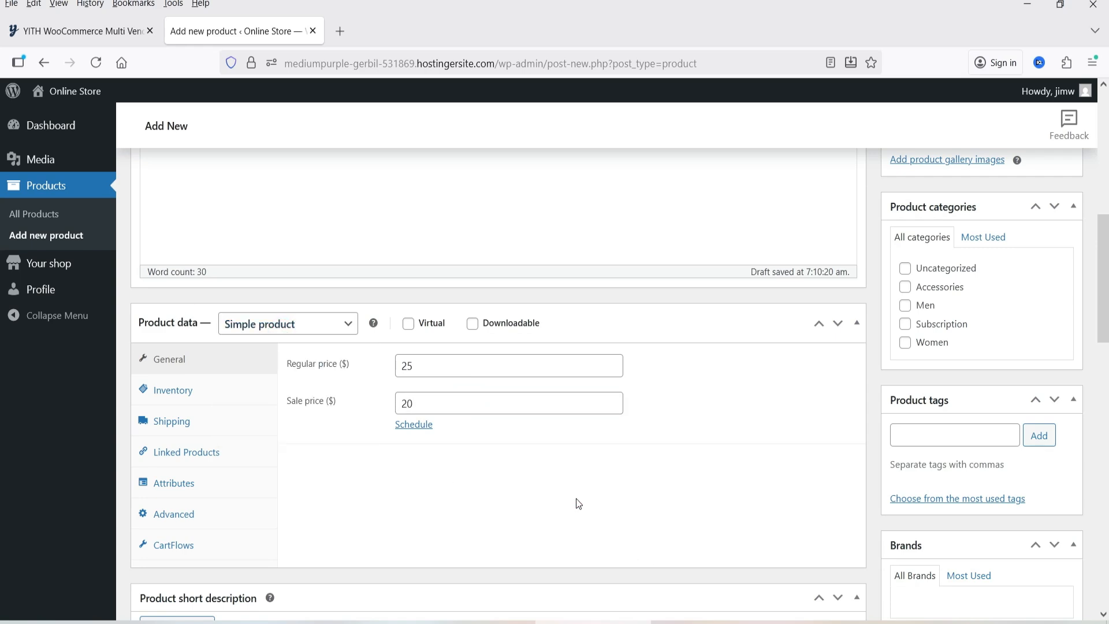
# - Fill the product short description with "Blue T shirt From Jim's Store" repeated six times
pyautogui.scroll(-4, 571, 494)
pyautogui.click(391, 468)
pyautogui.write("Blue T shirt From Jim's Store Blue T shirt From Jim's Store")
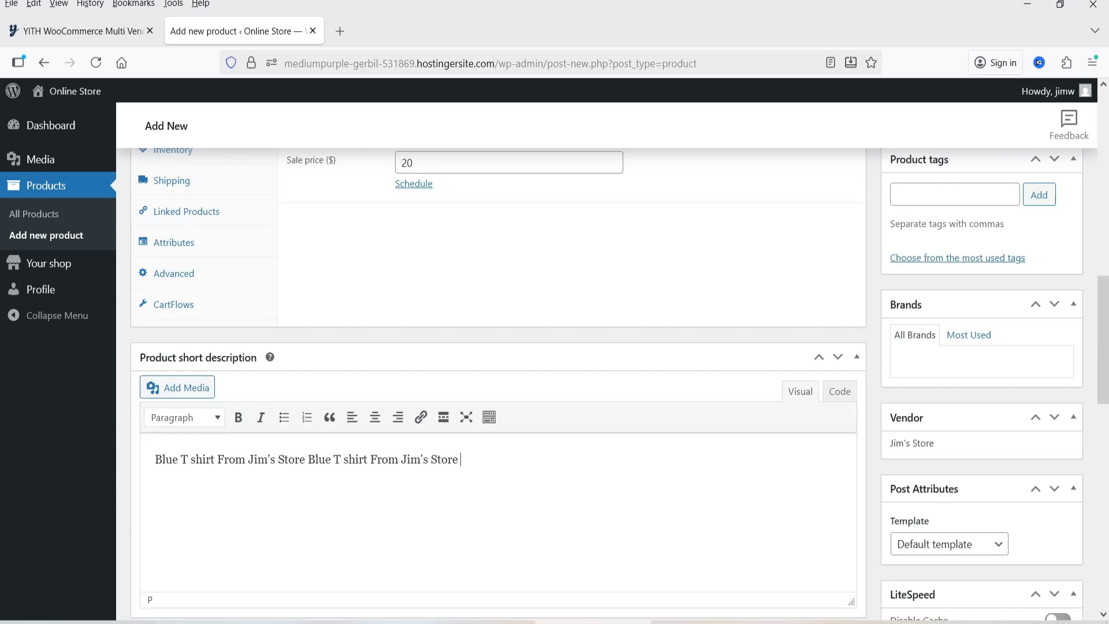
pyautogui.hotkey('ctrl', 'v')
pyautogui.hotkey('ctrl', 'v')
pyautogui.hotkey('ctrl', 'v')
pyautogui.hotkey('ctrl', 'v')
# - Assign the Men category and set the product image to the woman in a blue VOLUNTEER shirt from a "blue t shirt" image search
pyautogui.scroll(5, 986, 401)
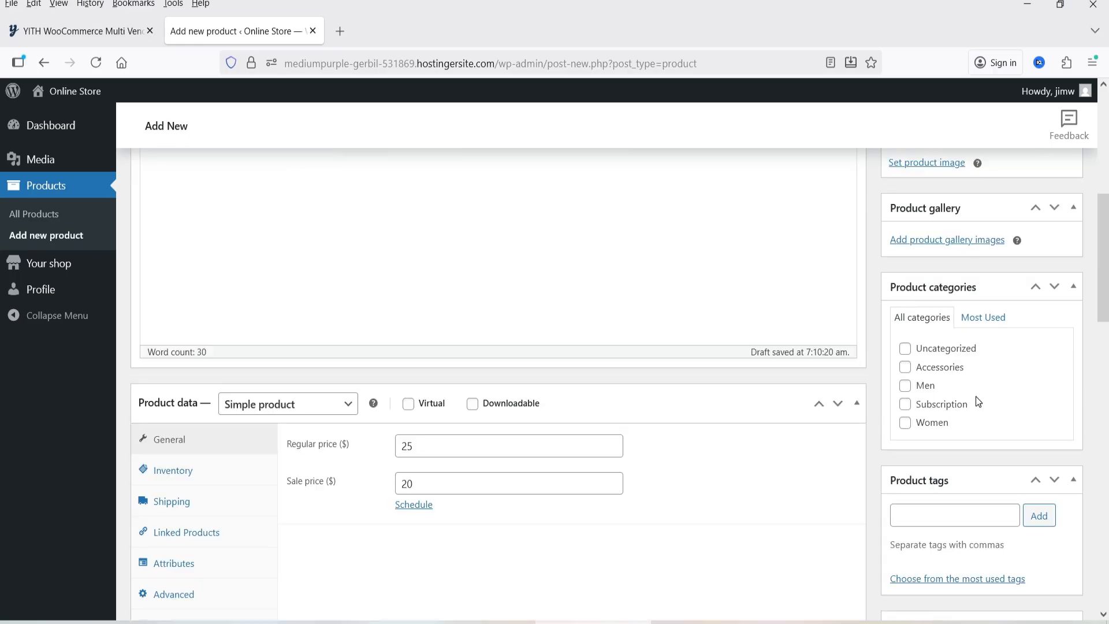
pyautogui.click(951, 385)
pyautogui.scroll(3, 1024, 442)
pyautogui.click(927, 320)
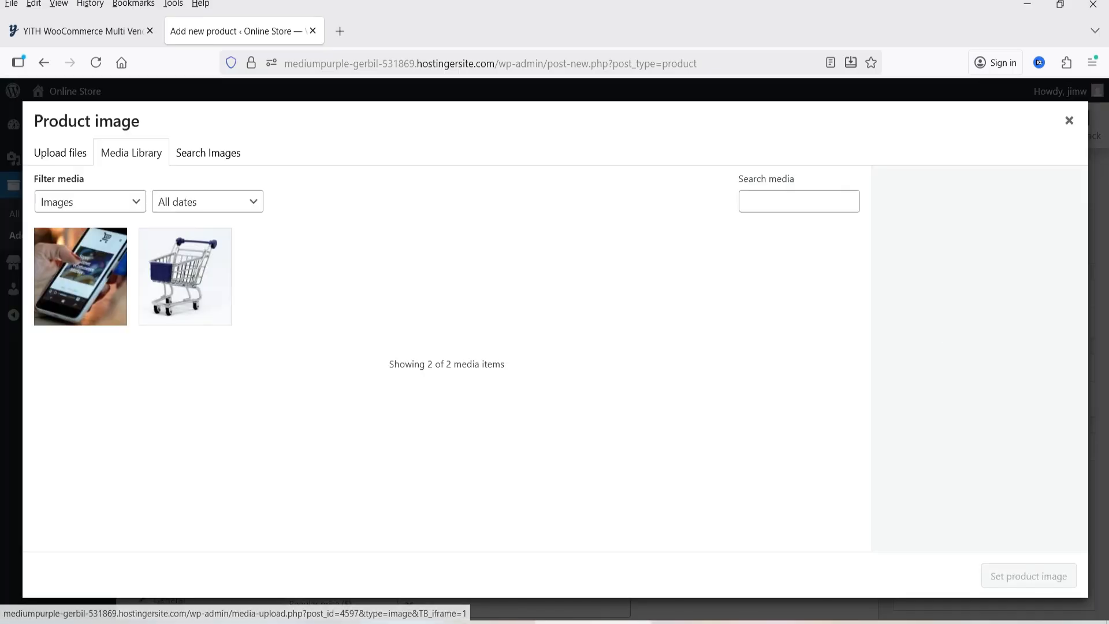
pyautogui.click(209, 153)
pyautogui.write('blue t shirt')
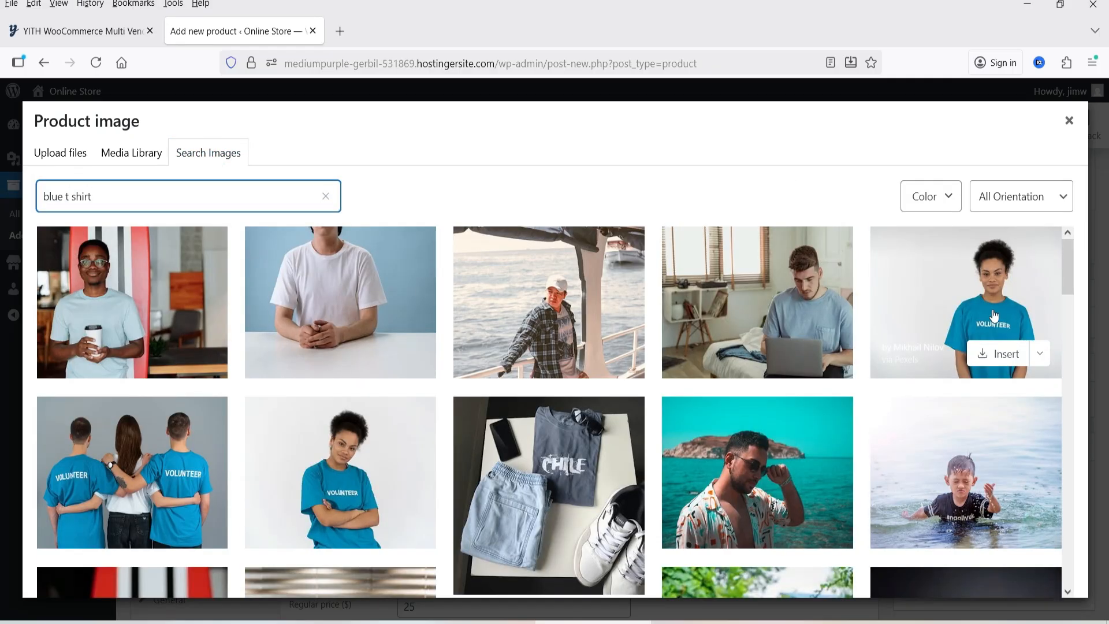
pyautogui.click(993, 315)
pyautogui.click(837, 386)
pyautogui.click(941, 491)
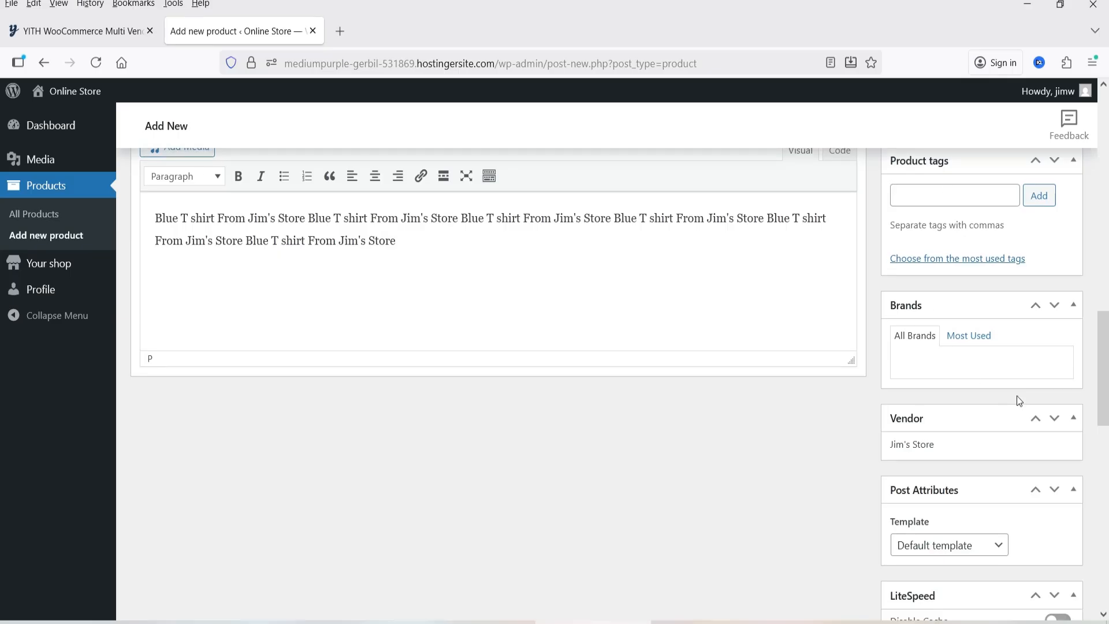
# - Check the vendor assigned to the product and publish the product
pyautogui.scroll(-3, 1019, 400)
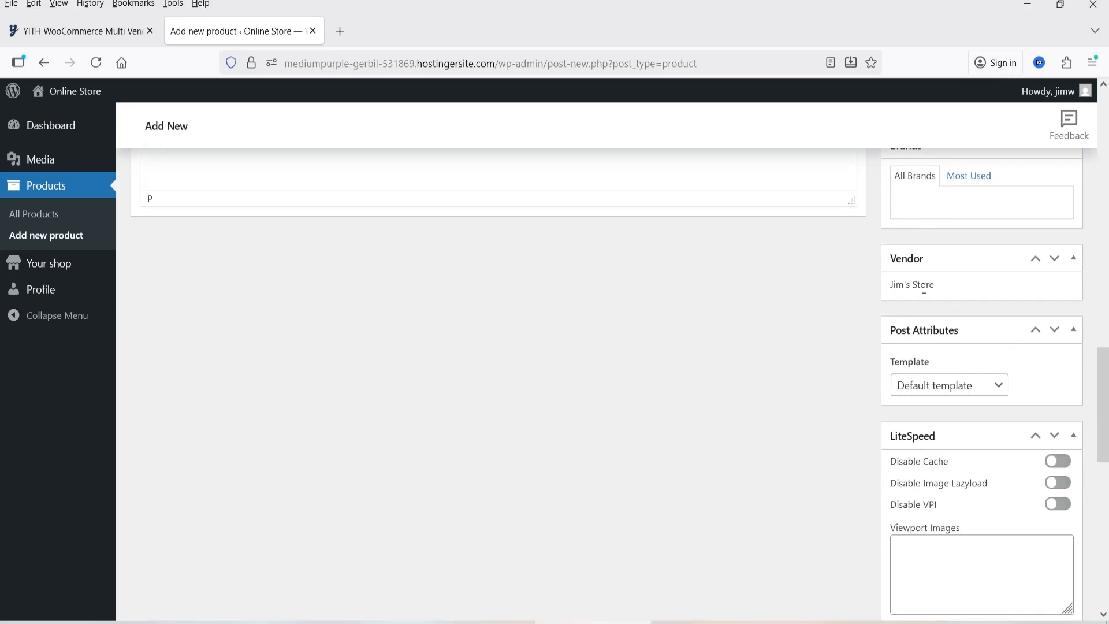
pyautogui.scroll(20, 716, 397)
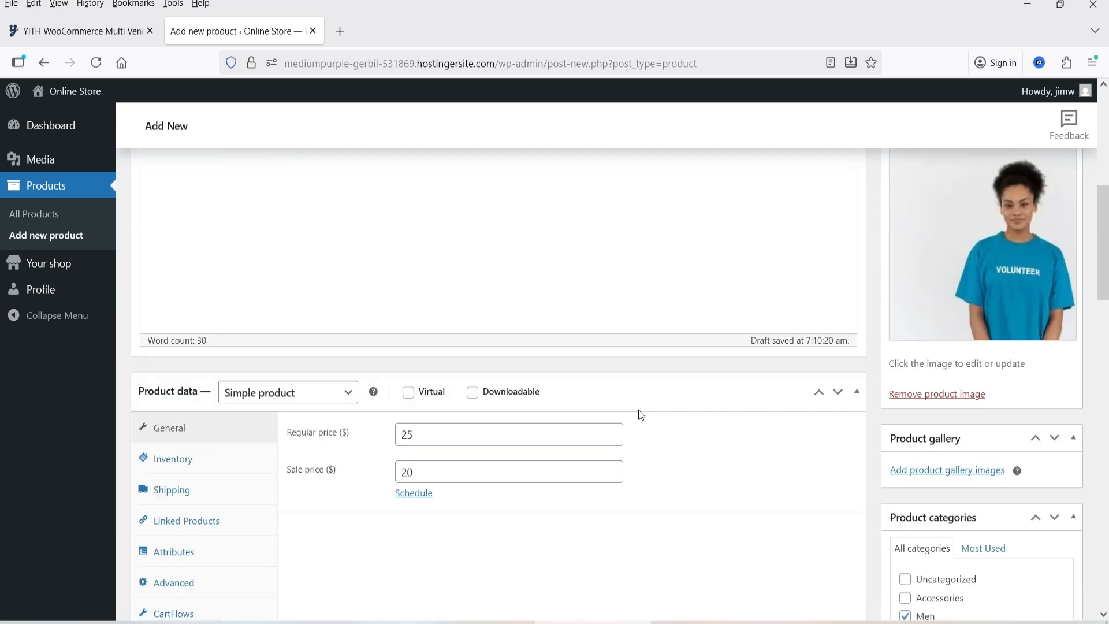
pyautogui.click(1051, 486)
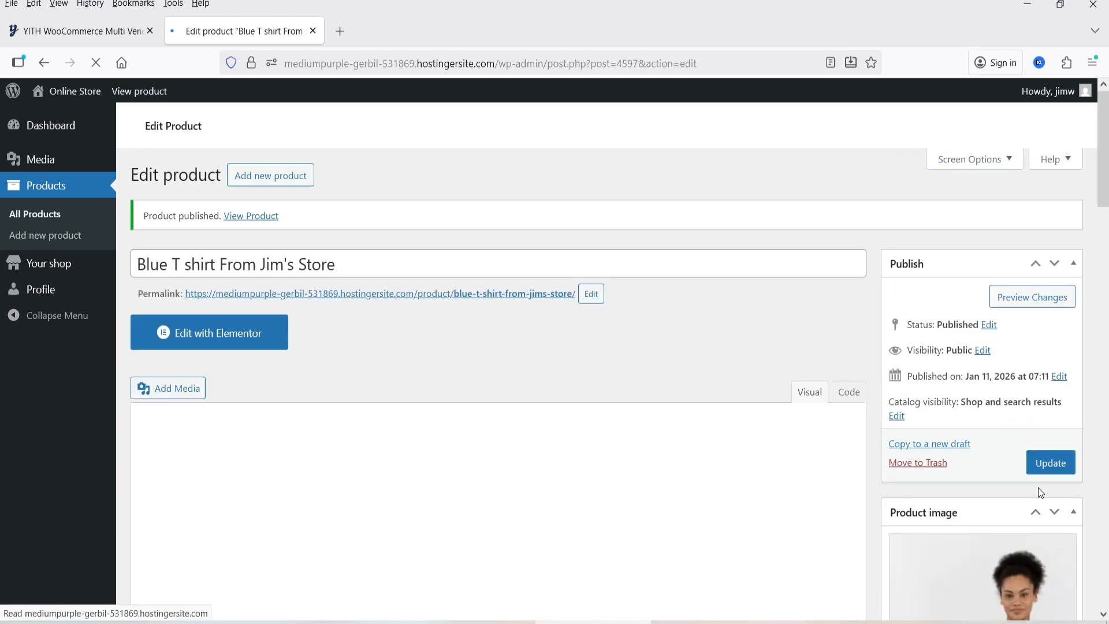
# - Open the published product's page in a new tab and review its price, vendor, short description and full description
pyautogui.rightClick(509, 369)
pyautogui.click(563, 376)
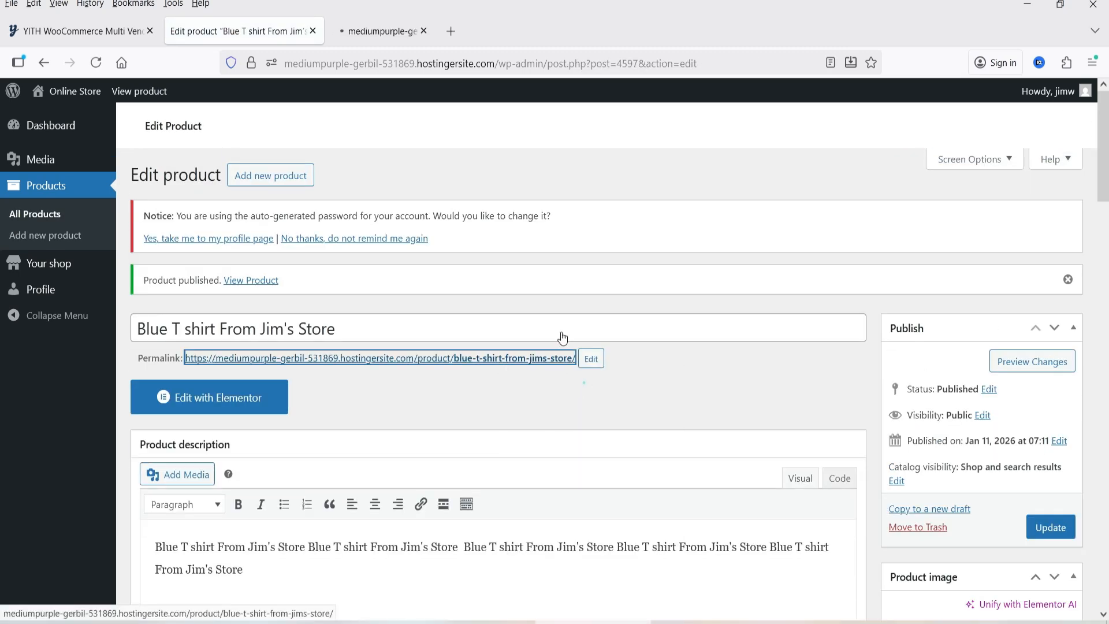
pyautogui.click(385, 30)
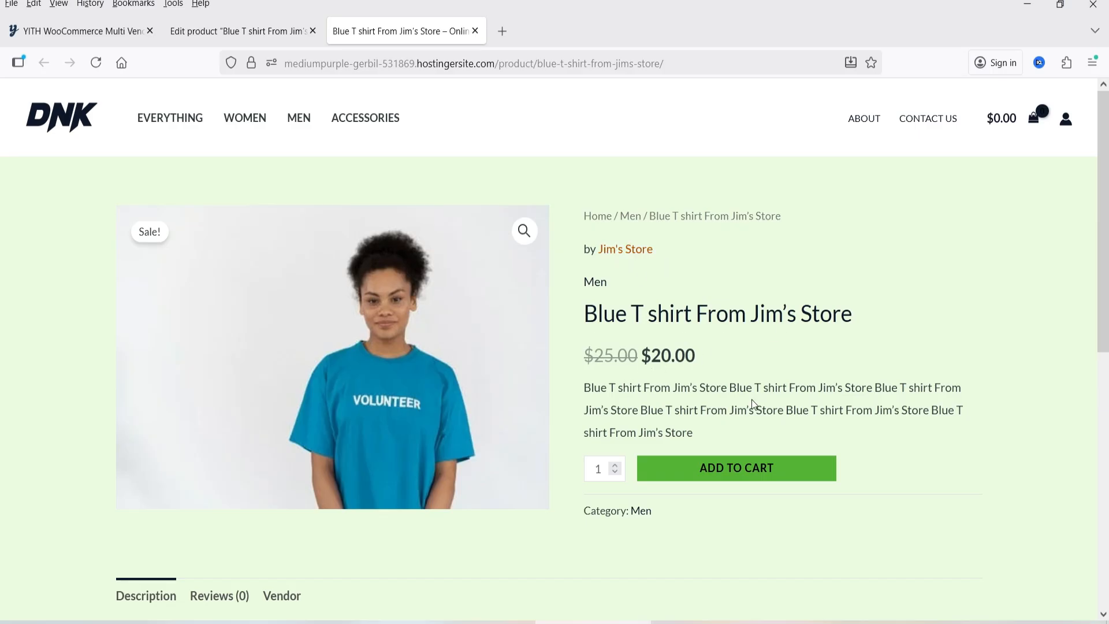
pyautogui.scroll(-3, 724, 376)
pyautogui.scroll(-2, 366, 401)
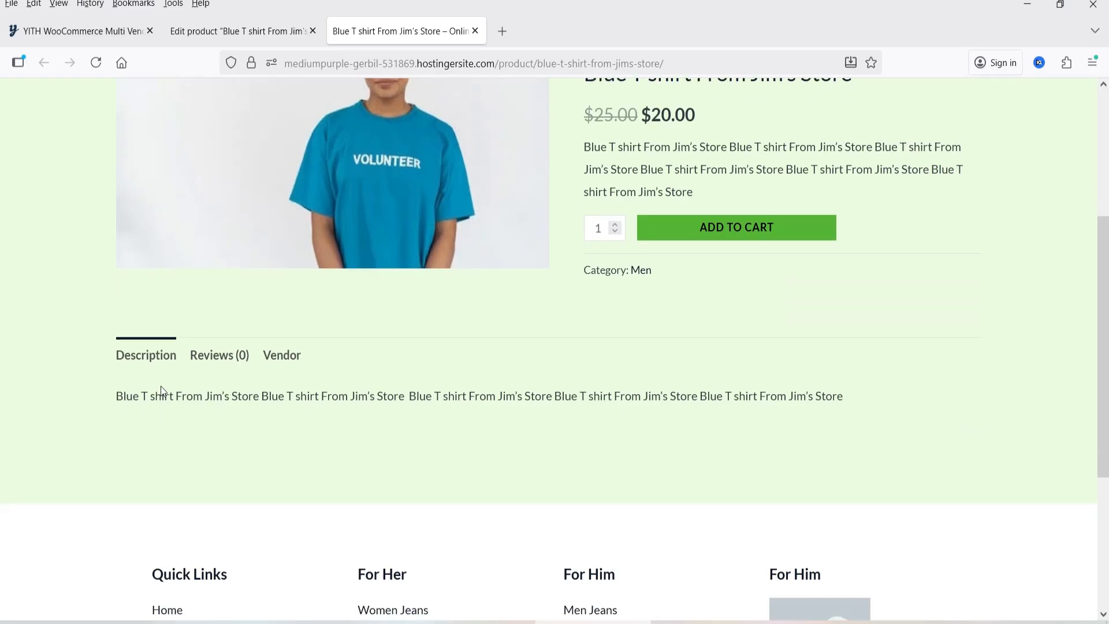
pyautogui.scroll(4, 584, 436)
pyautogui.scroll(2, 581, 431)
# - Open the Jim's Store vendor page from the product and review its header, store details and product listing
pyautogui.click(626, 248)
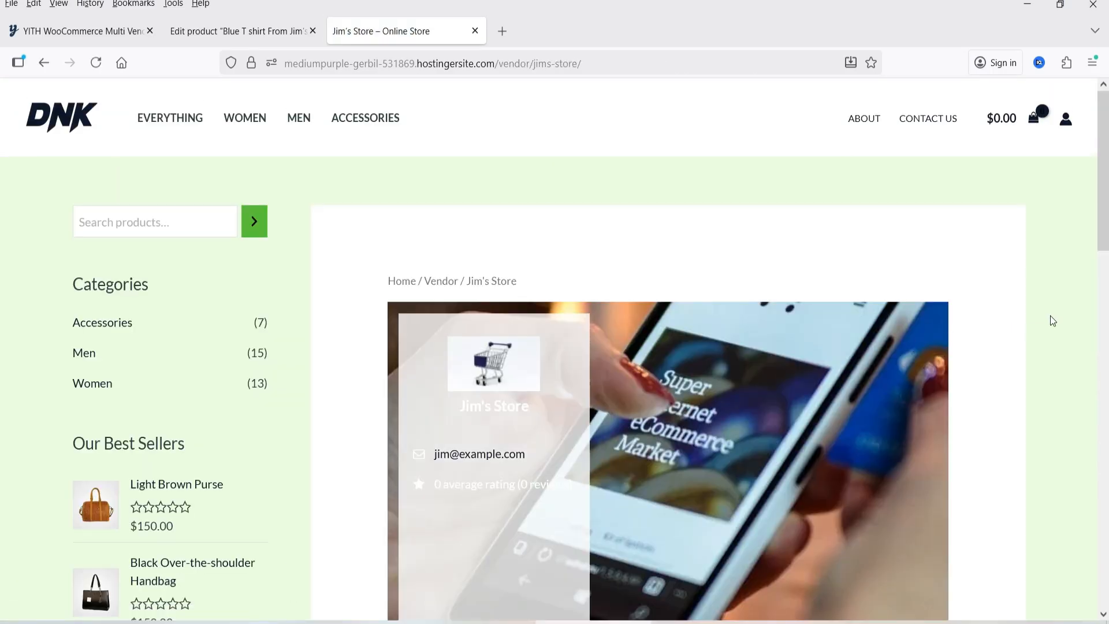
pyautogui.scroll(-3, 915, 180)
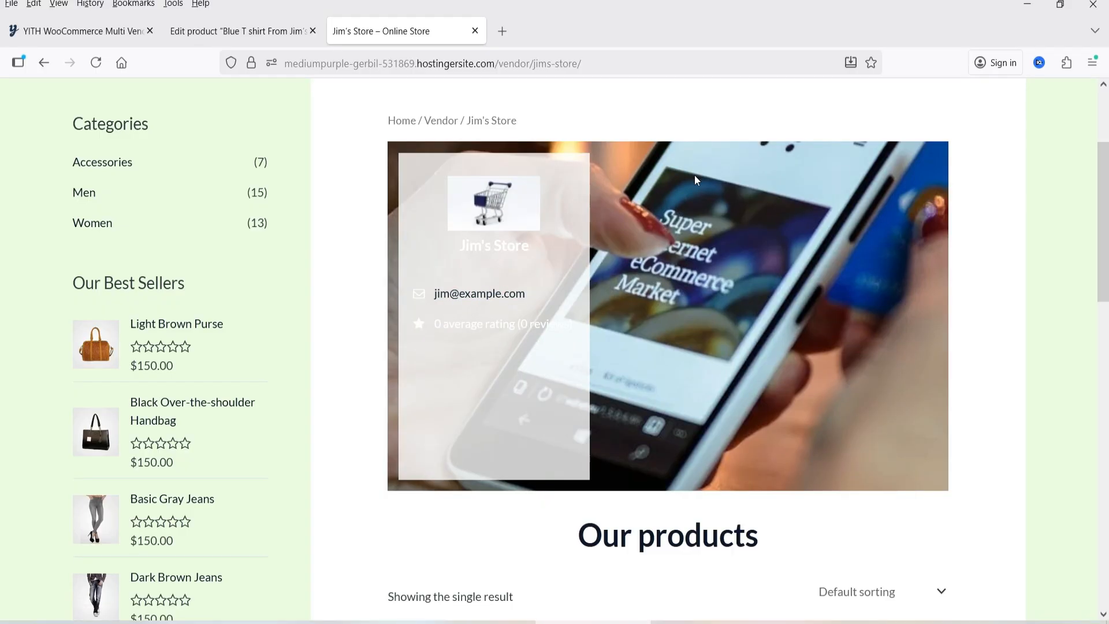
pyautogui.scroll(-5, 869, 354)
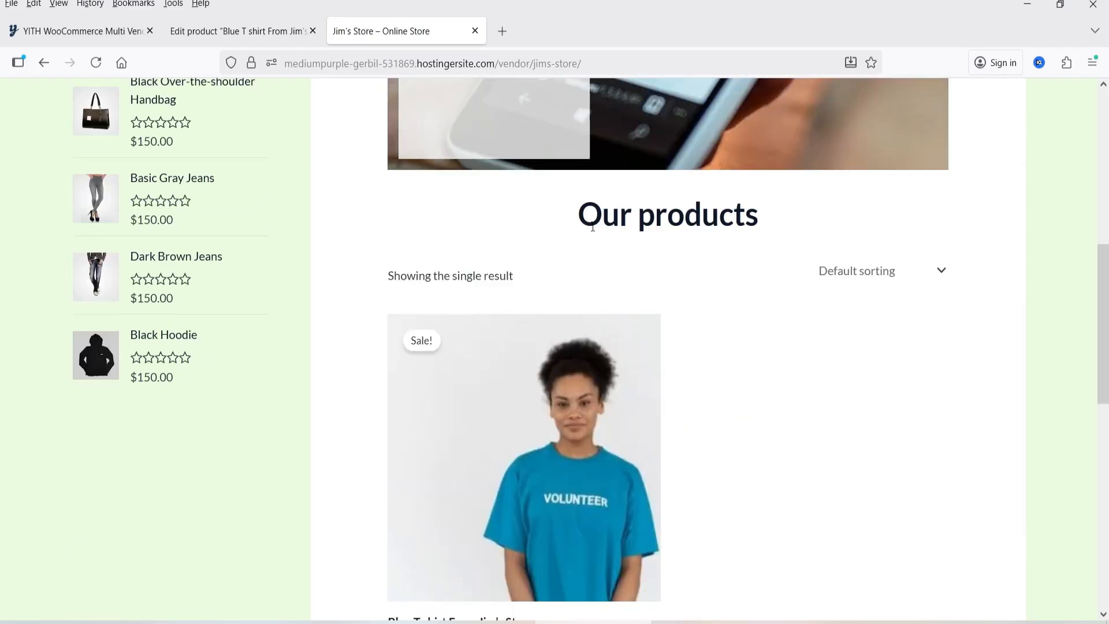
pyautogui.scroll(-4, 546, 312)
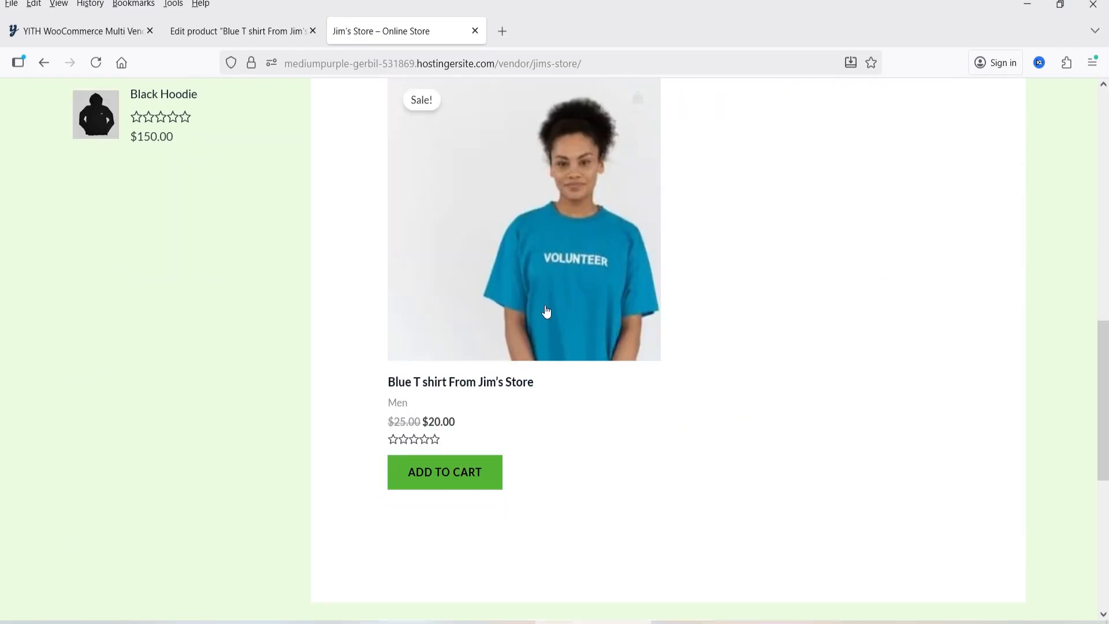
pyautogui.scroll(3, 552, 283)
pyautogui.scroll(4, 876, 327)
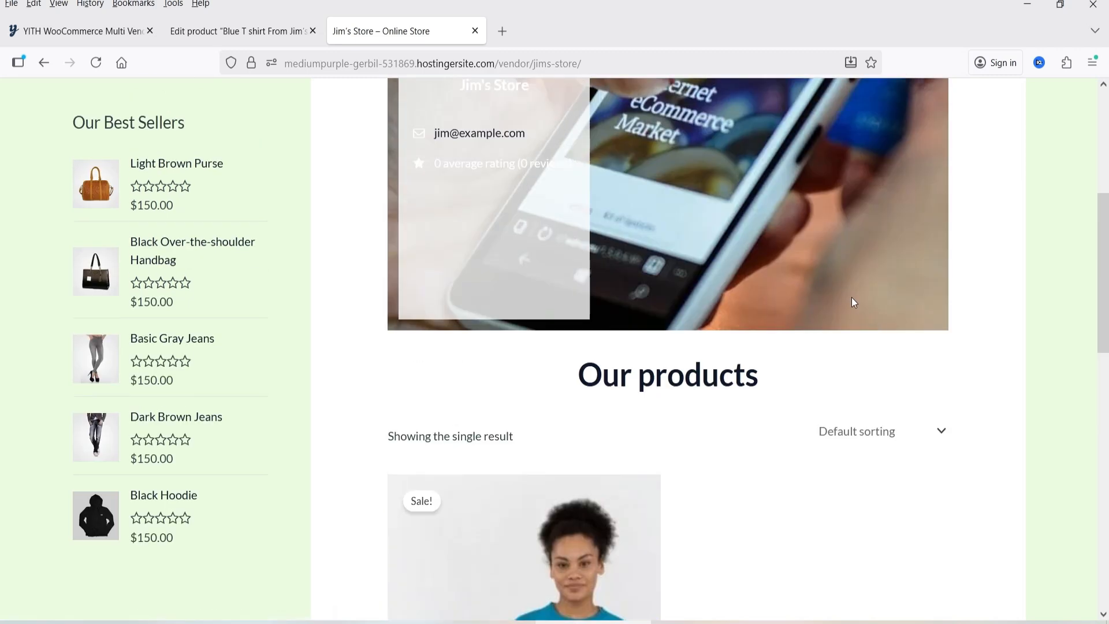
pyautogui.scroll(5, 854, 301)
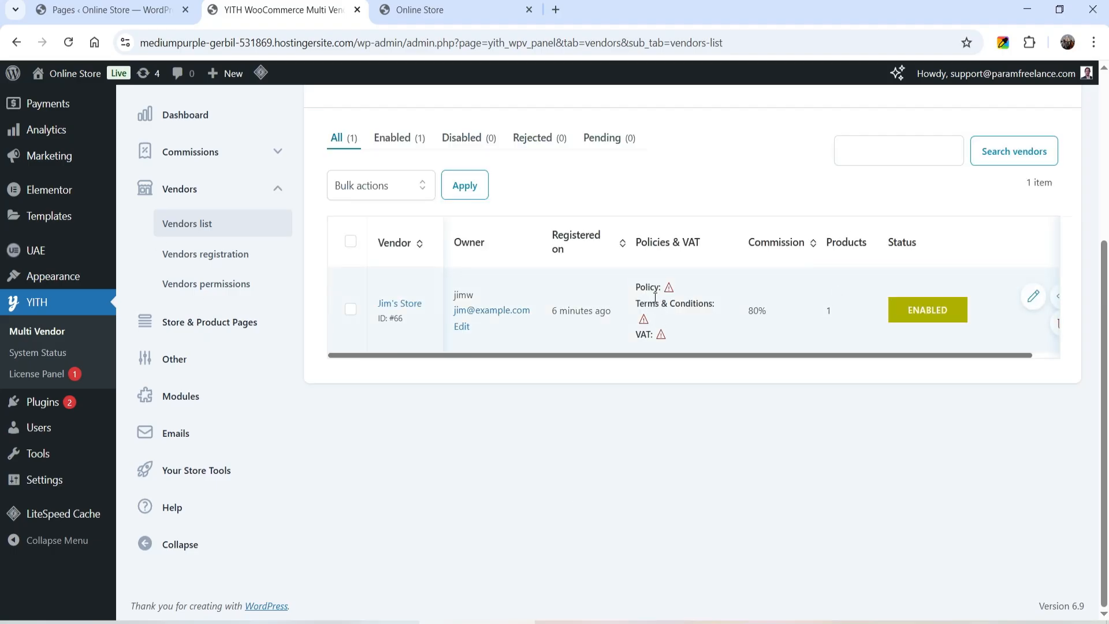
# - In the admin's Vendors list, start adding a vendor with a new user profile
pyautogui.scroll(4, 895, 291)
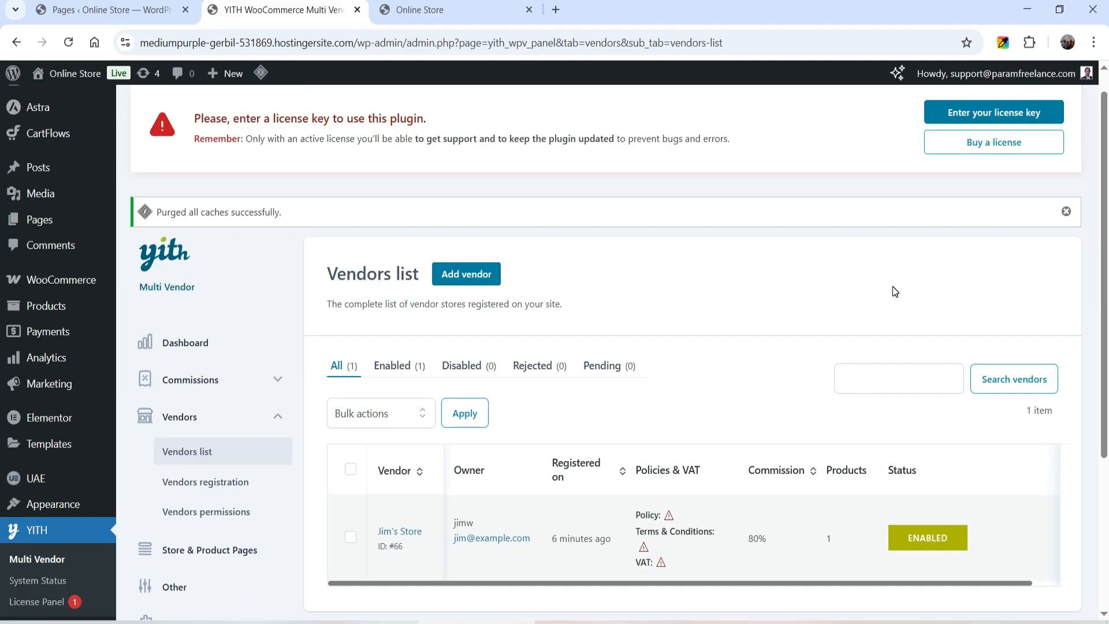
pyautogui.click(477, 282)
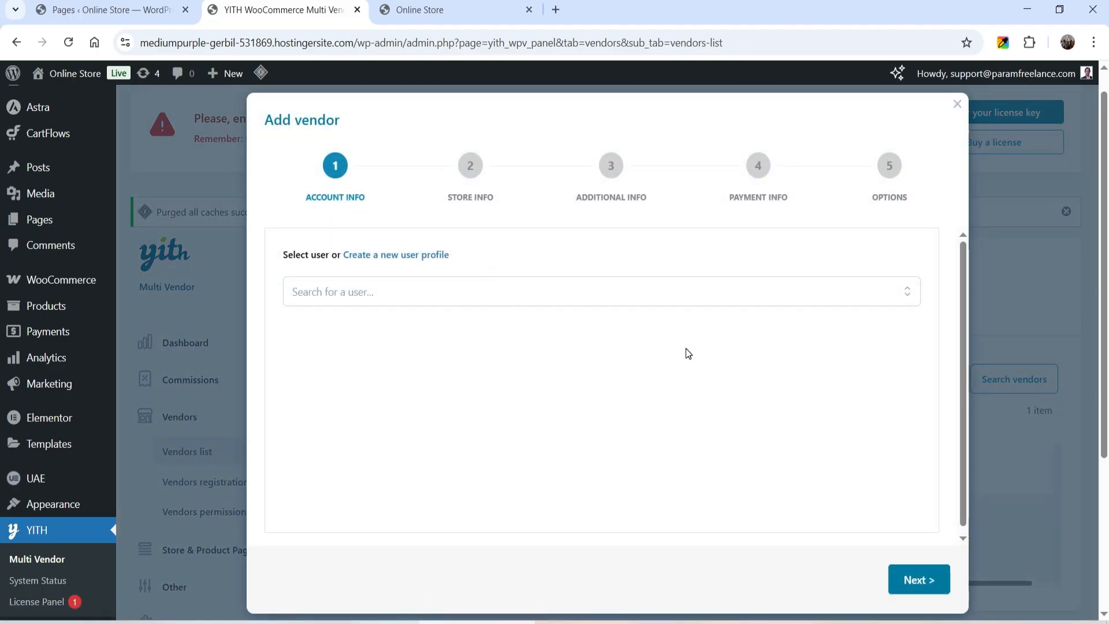
pyautogui.click(416, 255)
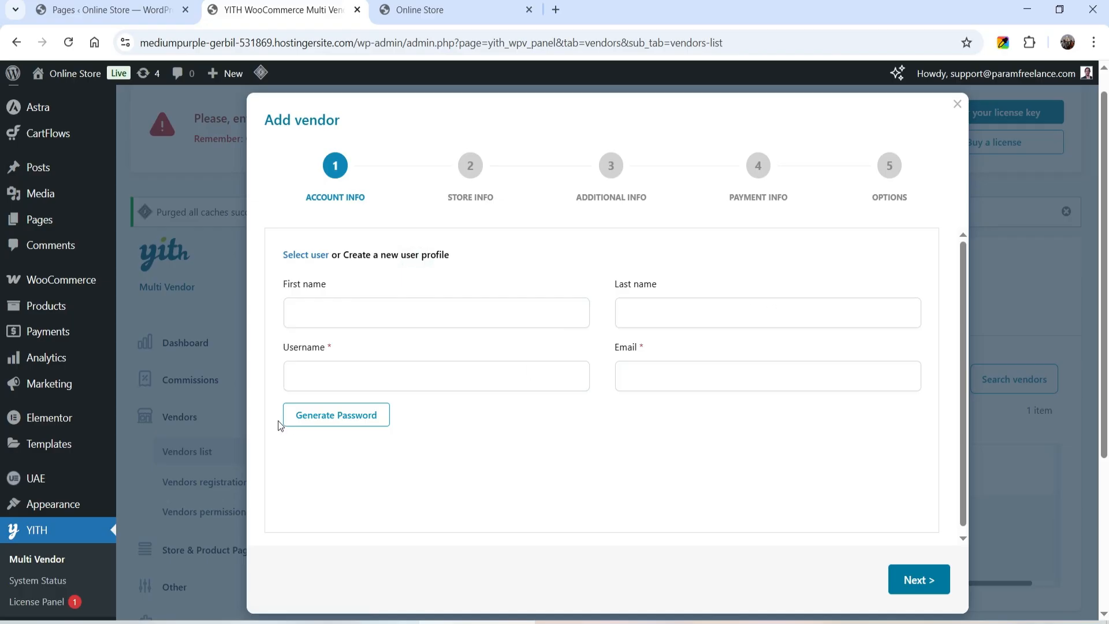
# - Fill in the new vendor's first name, last name, username and email, and continue to the store info
pyautogui.click(389, 312)
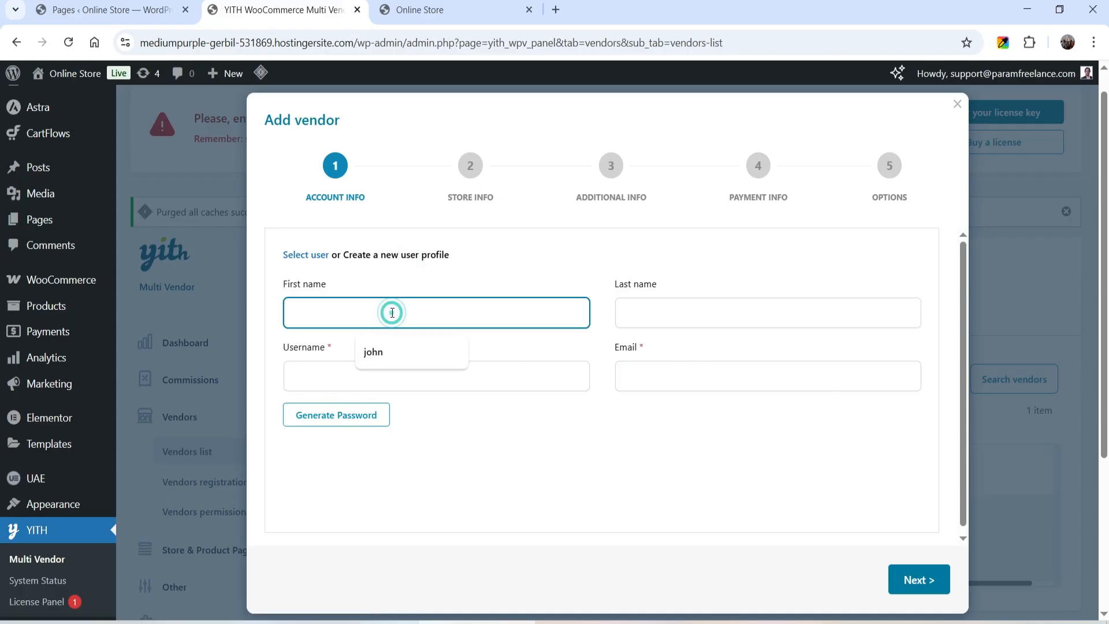
pyautogui.click(379, 363)
pyautogui.click(661, 315)
pyautogui.click(708, 353)
pyautogui.click(394, 379)
pyautogui.click(391, 418)
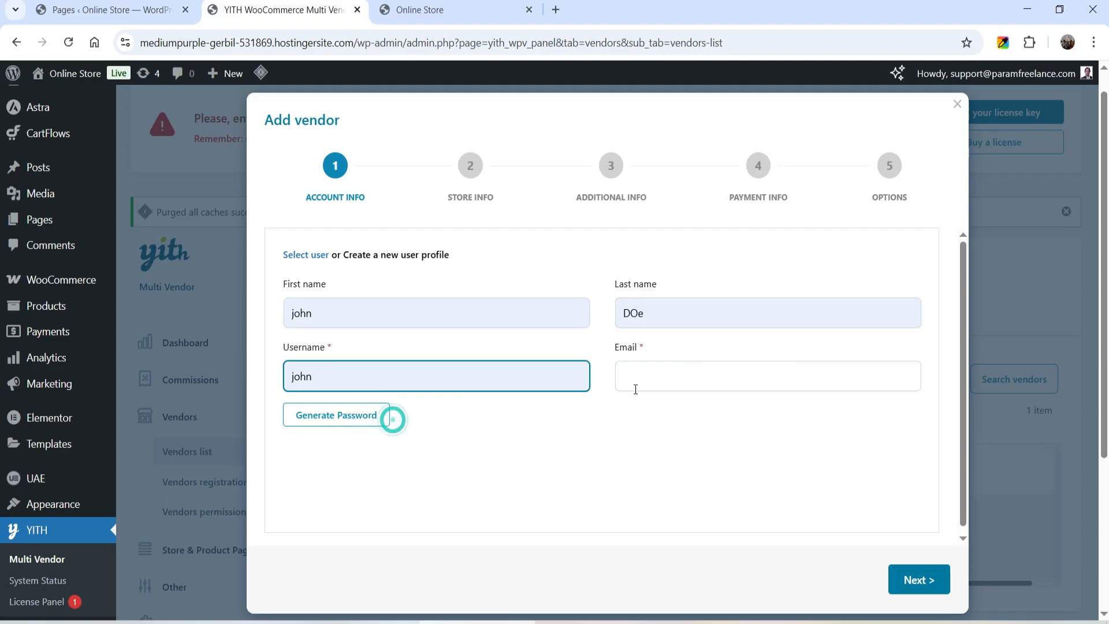
pyautogui.click(641, 381)
pyautogui.click(702, 417)
pyautogui.click(919, 586)
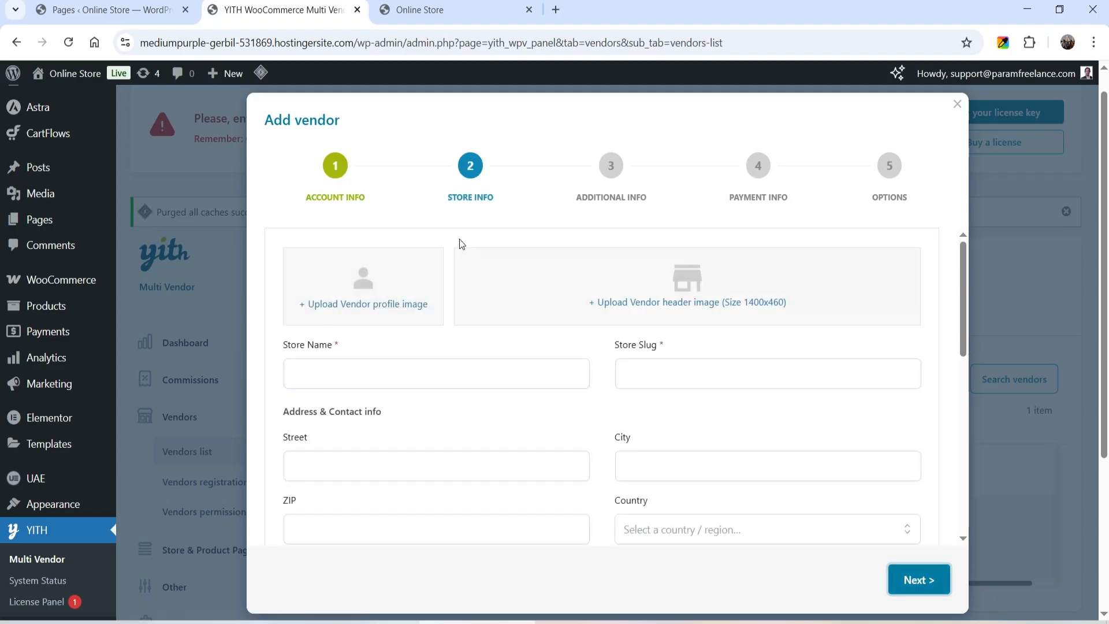
# - Set the store name to "John's Store" with a suggested store slug, leave the remaining store fields empty and continue to the additional info
pyautogui.click(334, 379)
pyautogui.click(404, 414)
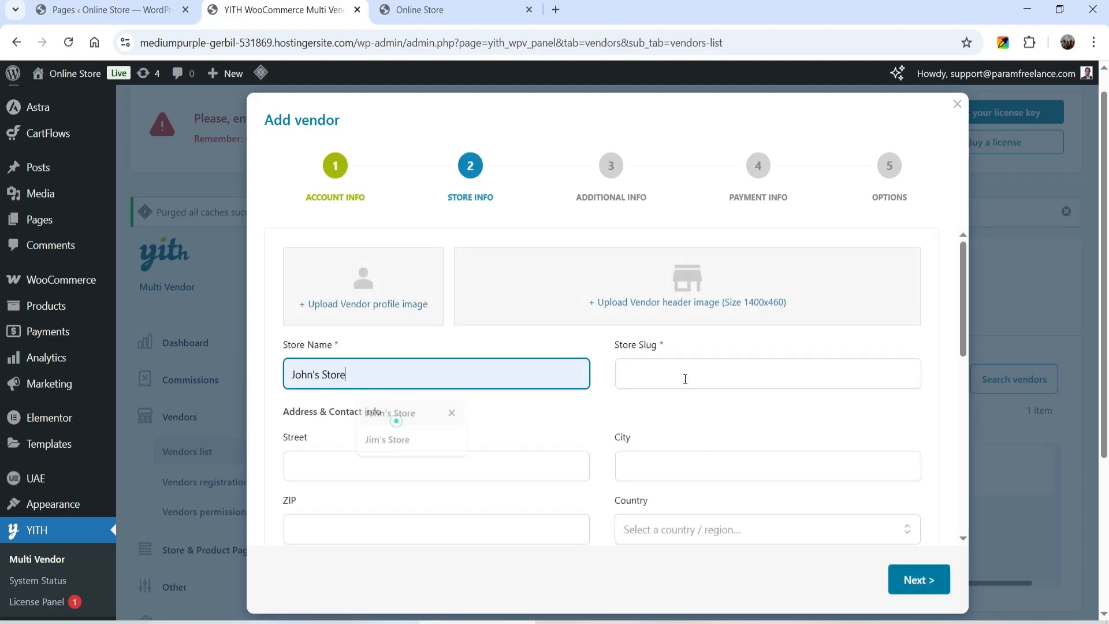
pyautogui.click(755, 376)
pyautogui.click(731, 417)
pyautogui.scroll(-9, 456, 494)
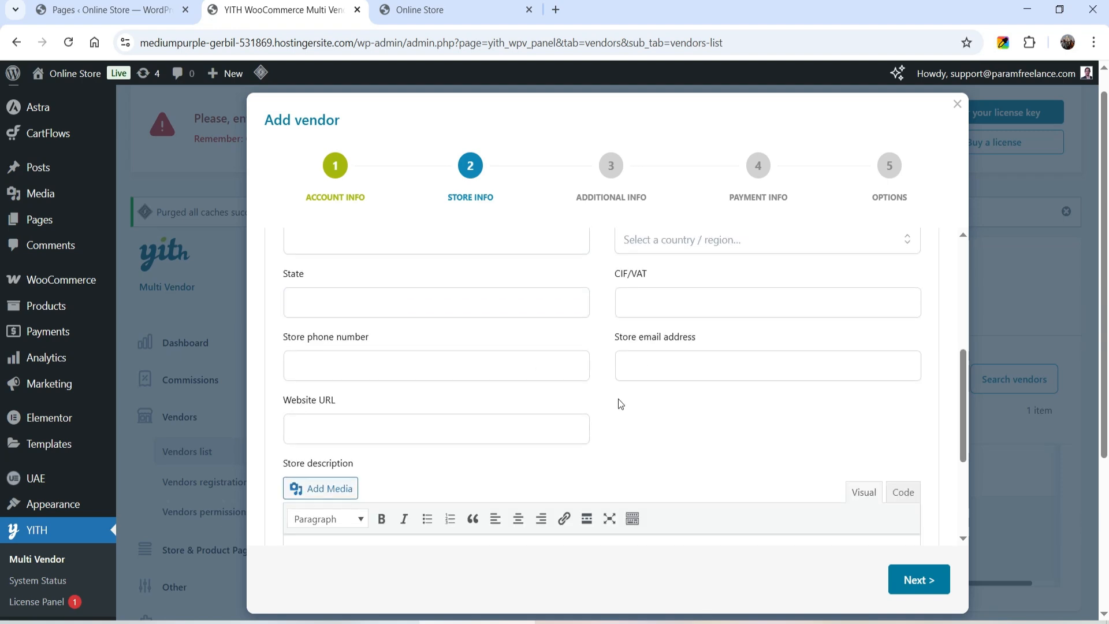
pyautogui.scroll(-2, 454, 441)
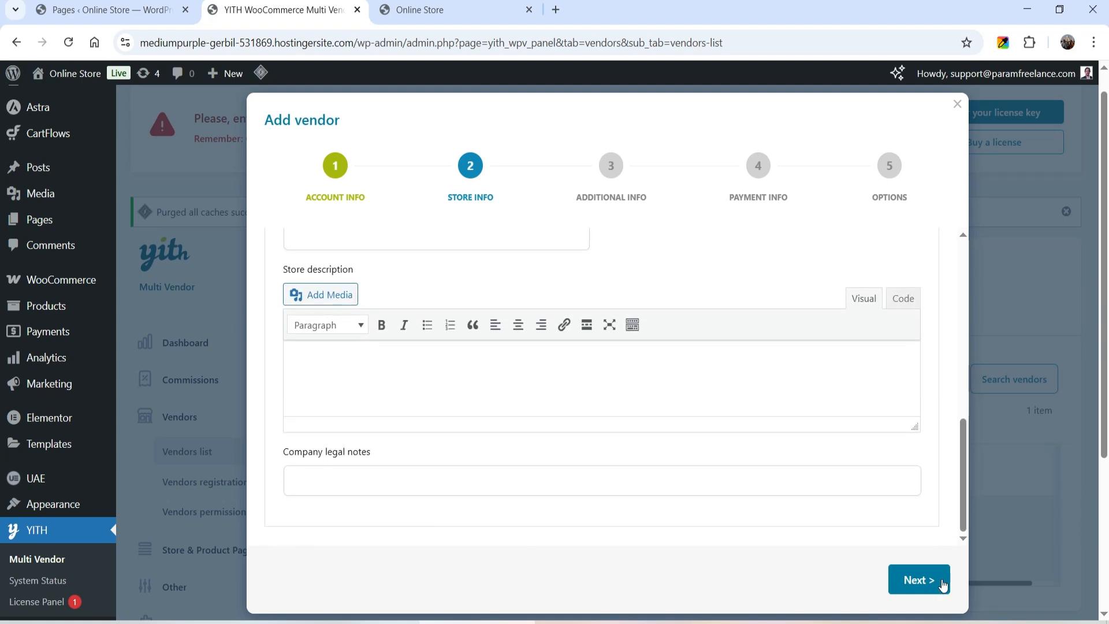
pyautogui.click(919, 579)
# - Leave the vendor's social profiles and payment info empty and advance to the vendor options
pyautogui.scroll(2, 518, 452)
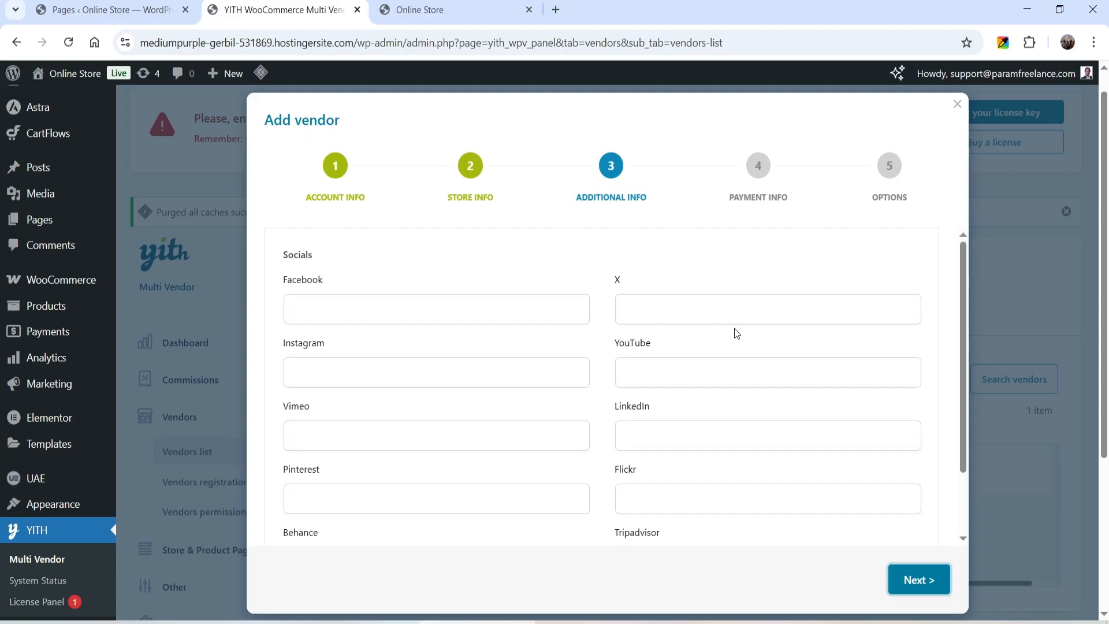
pyautogui.scroll(-3, 809, 463)
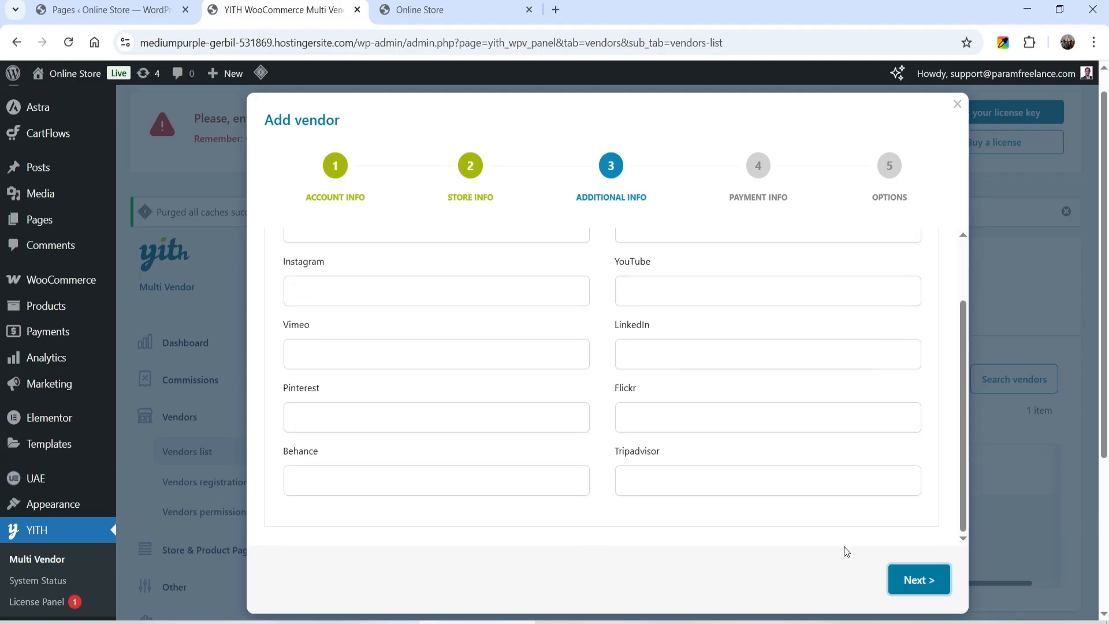
pyautogui.click(916, 579)
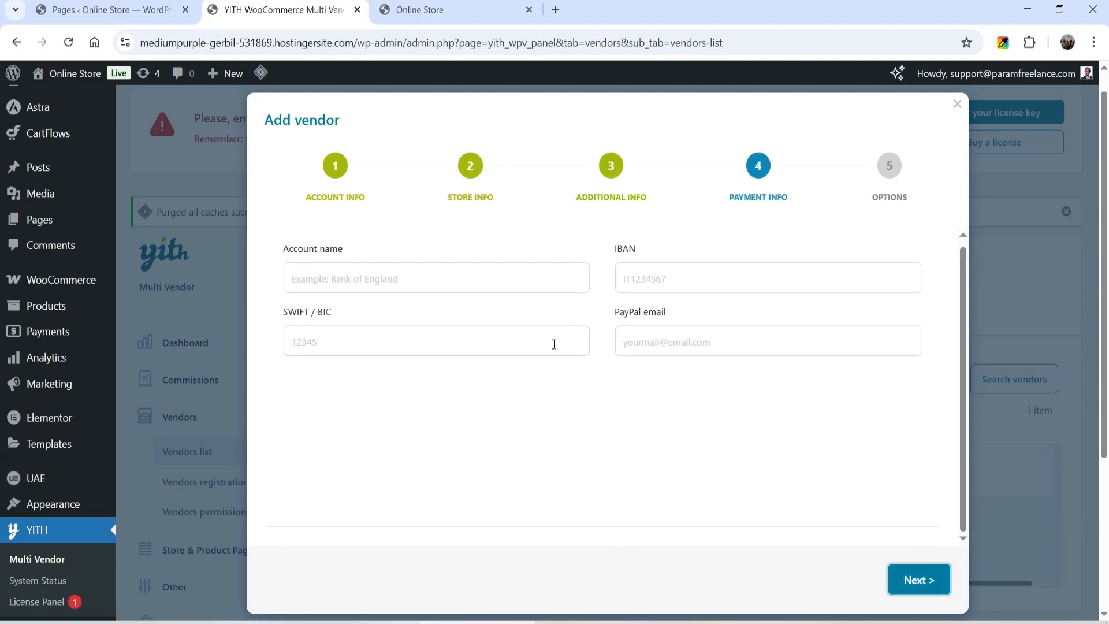
pyautogui.click(944, 595)
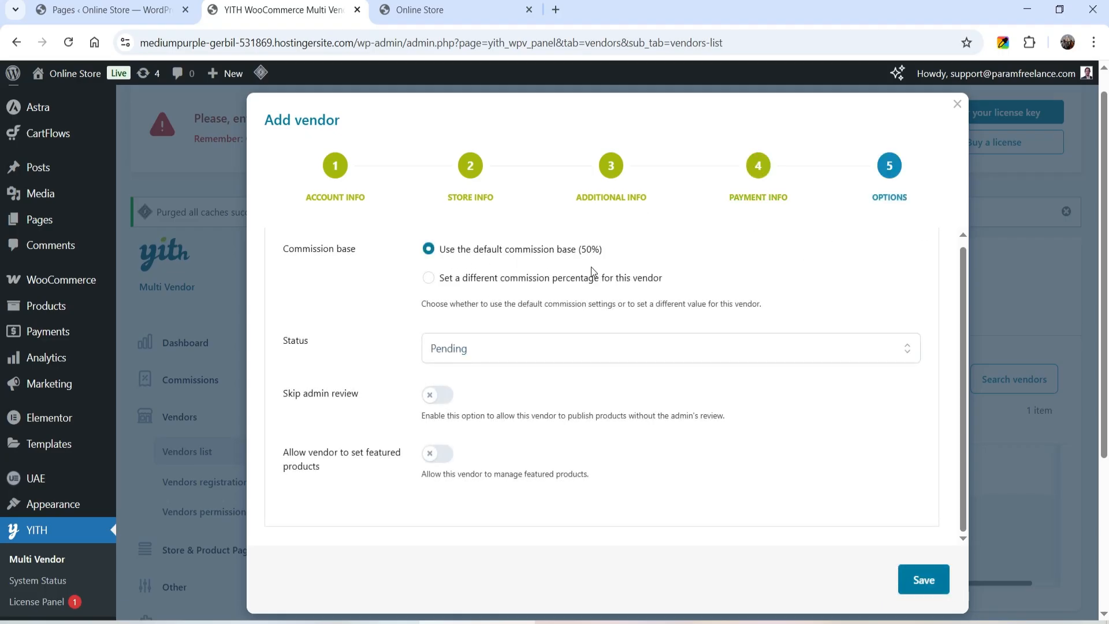
# - Choose a different commission percentage for the new vendor and set it to 90%
pyautogui.click(428, 280)
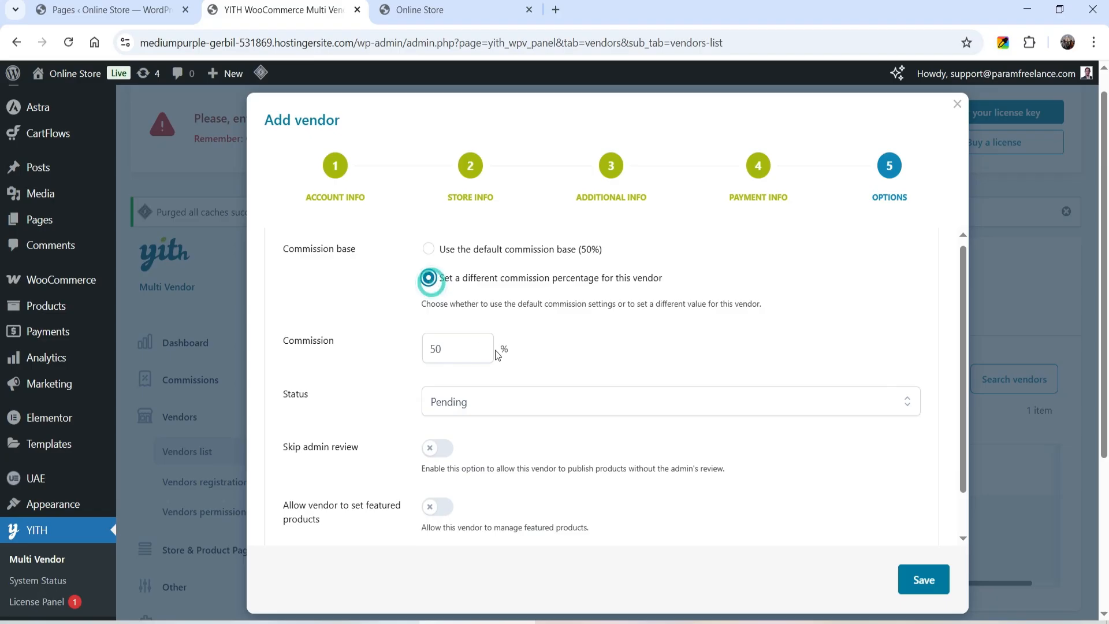
pyautogui.doubleClick(432, 349)
pyautogui.write('10')
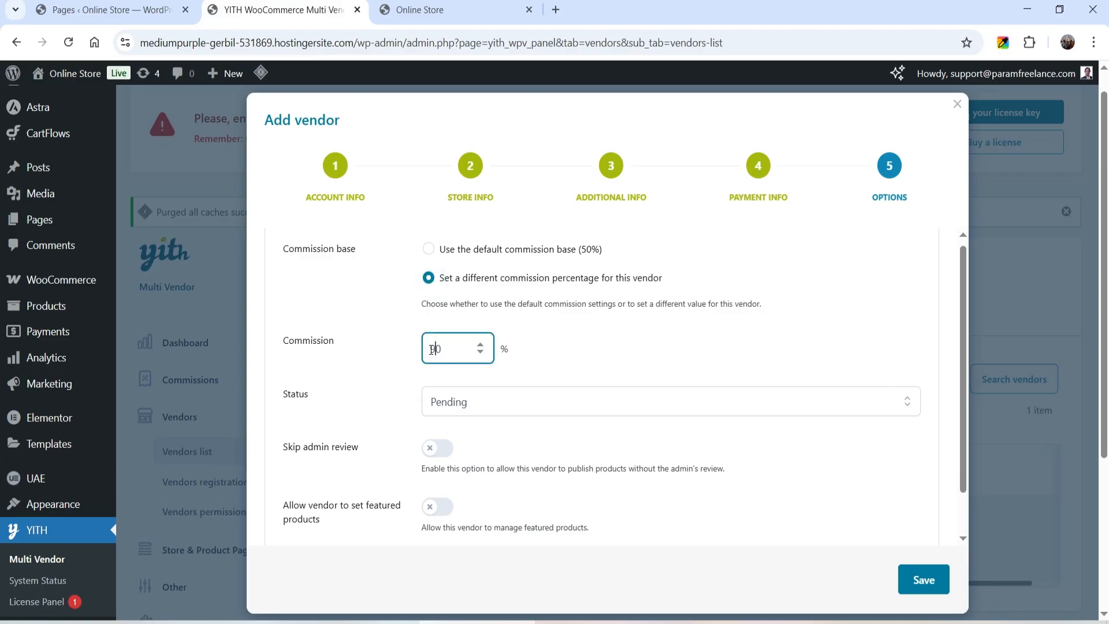
pyautogui.scroll(-1, 705, 330)
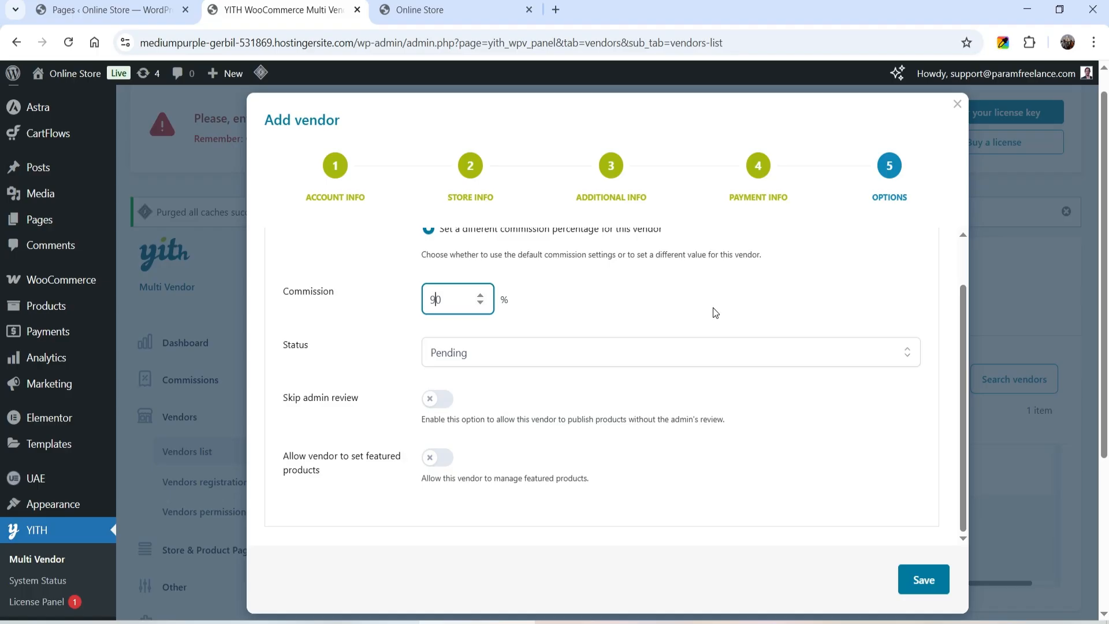
# - Set the vendor's status to Enabled, turn on skipping admin review and setting featured products, and save the vendor
pyautogui.click(552, 366)
pyautogui.click(565, 360)
pyautogui.click(567, 387)
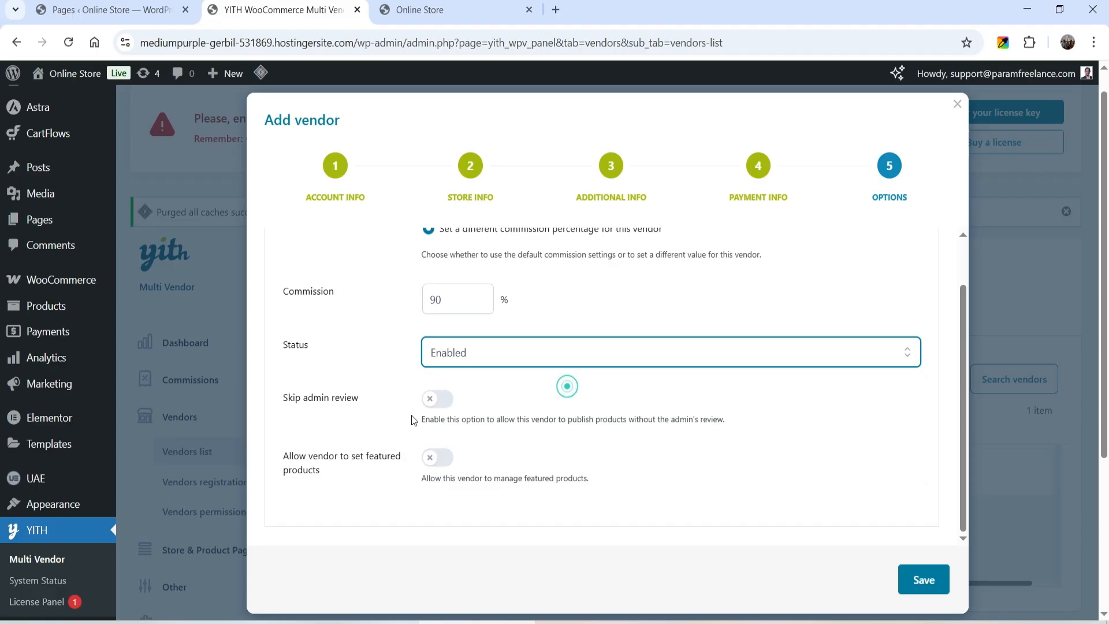
pyautogui.click(438, 402)
pyautogui.click(439, 458)
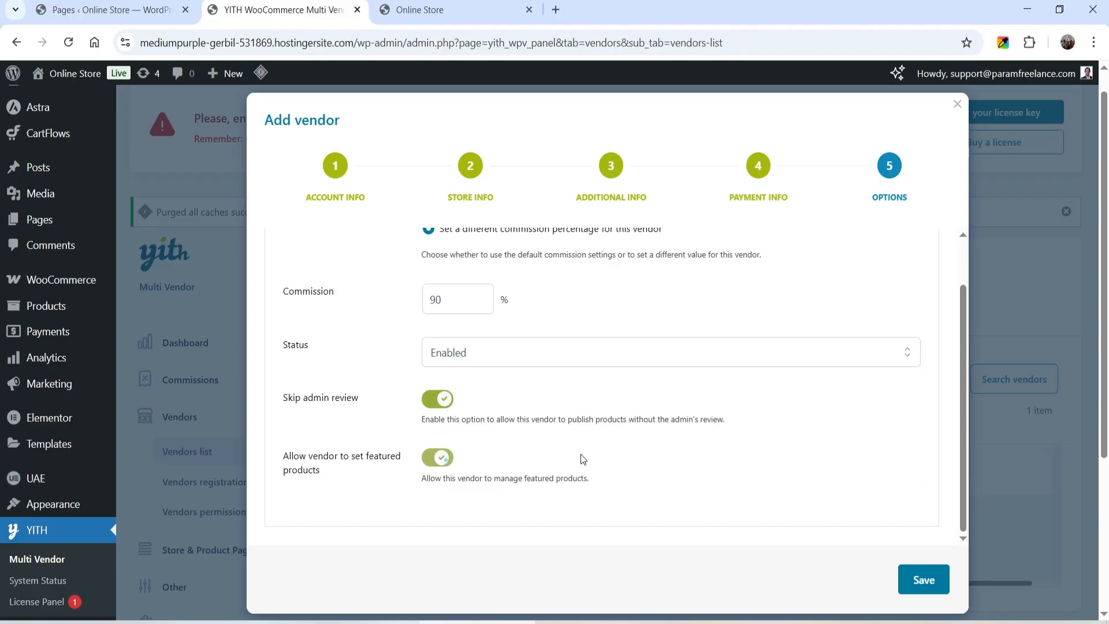
pyautogui.click(912, 584)
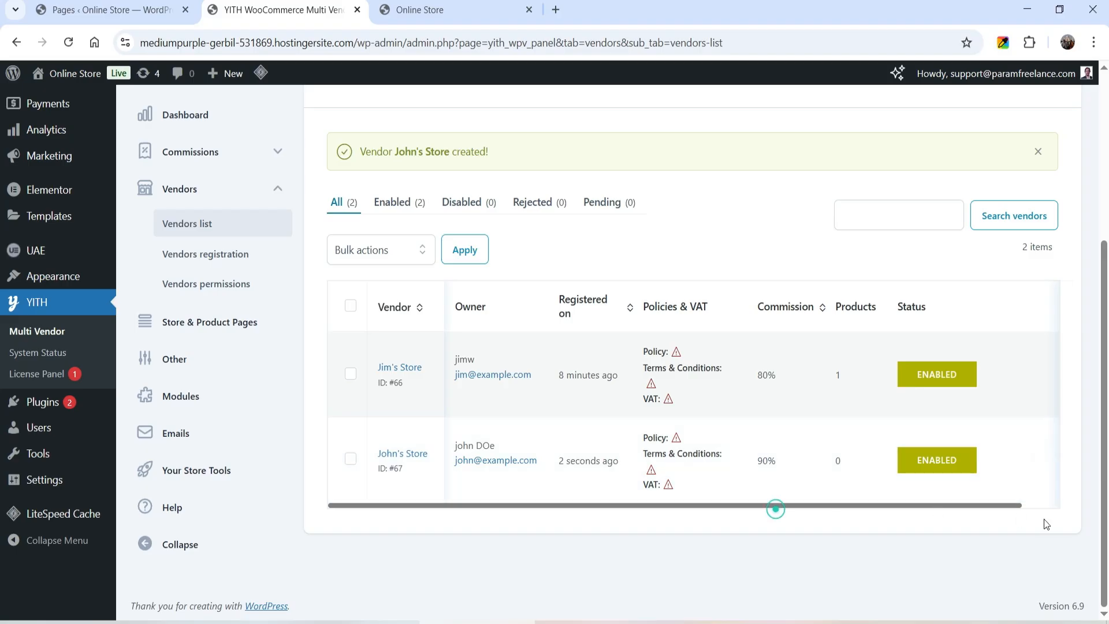
# - Open the vendors permissions settings and review the product types that vendors can sell
pyautogui.hscroll(1, 982, 506)
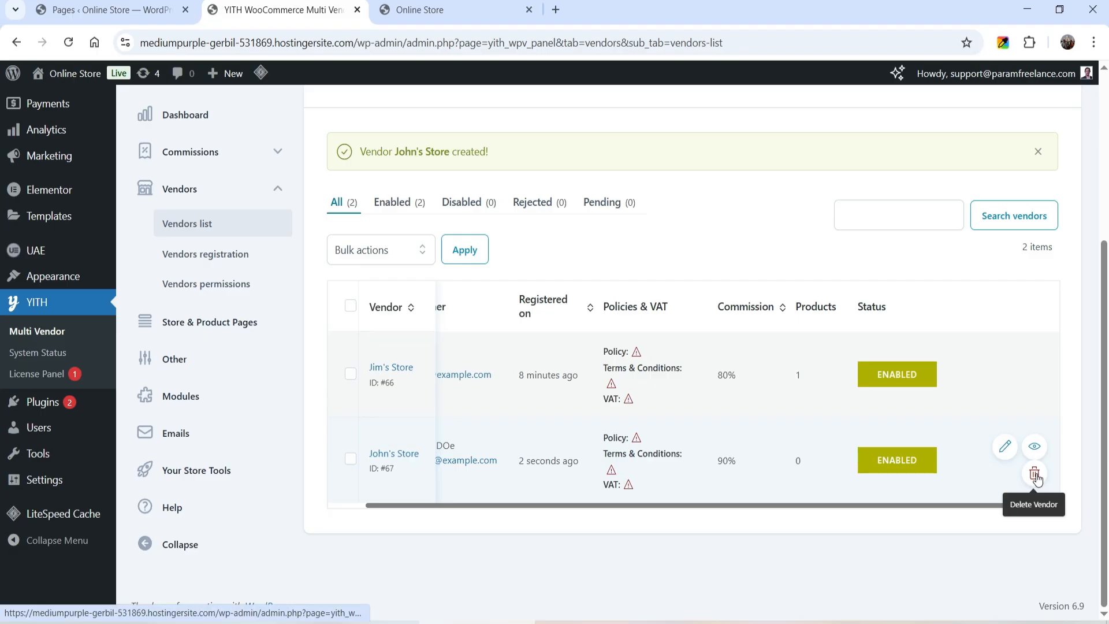
pyautogui.click(220, 283)
pyautogui.scroll(-4, 429, 179)
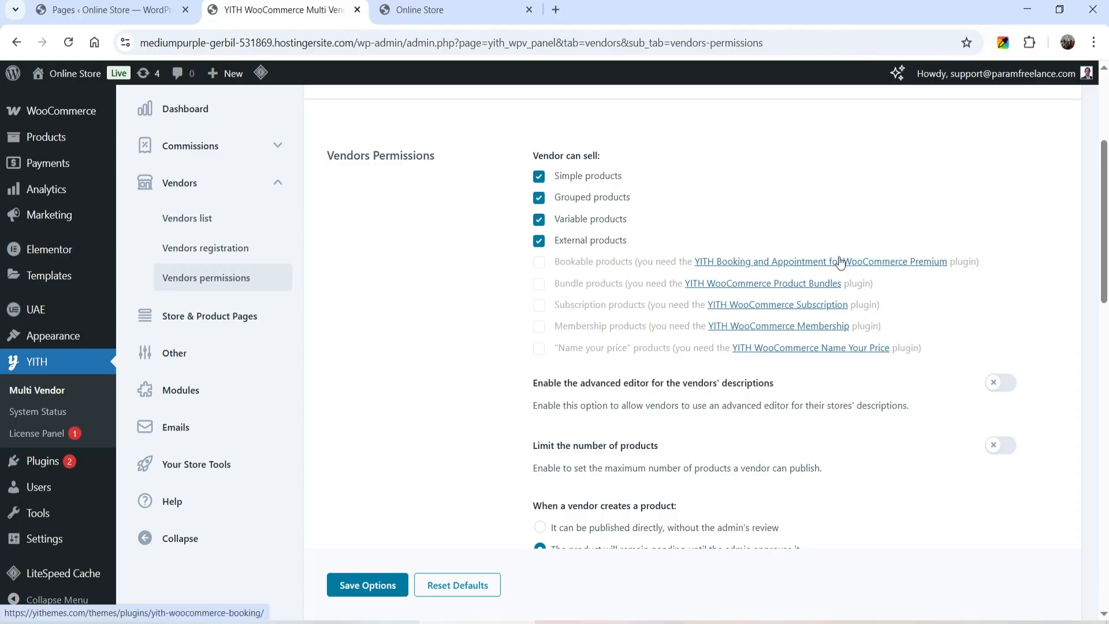
pyautogui.scroll(-1, 581, 341)
pyautogui.scroll(-4, 580, 341)
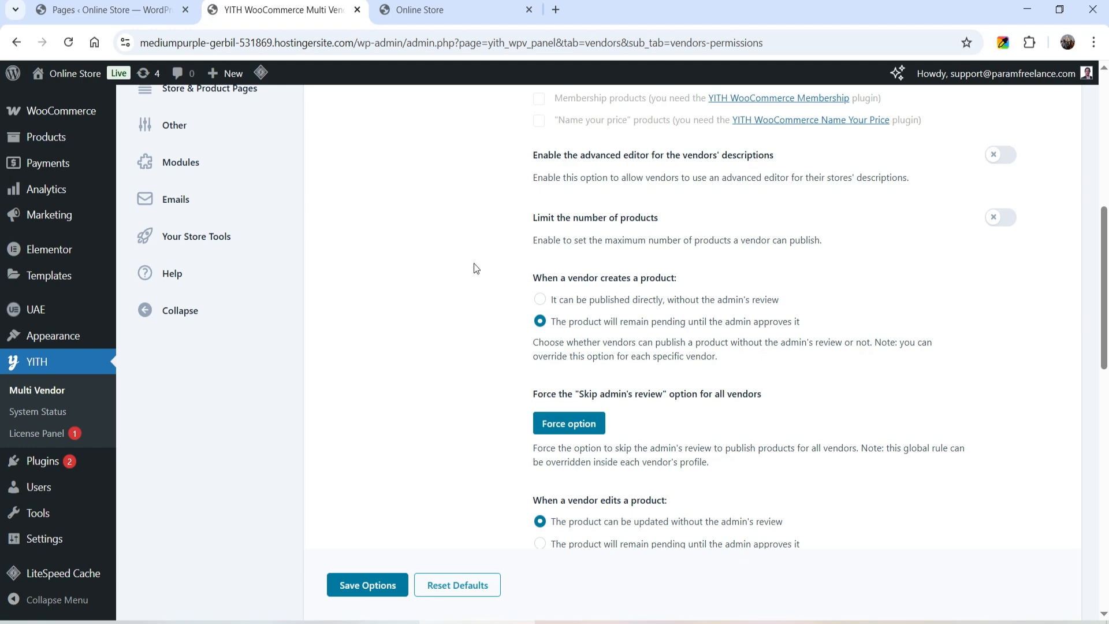
# - Try limiting the number of products a vendor can publish, and turn the limit back off
pyautogui.click(1000, 217)
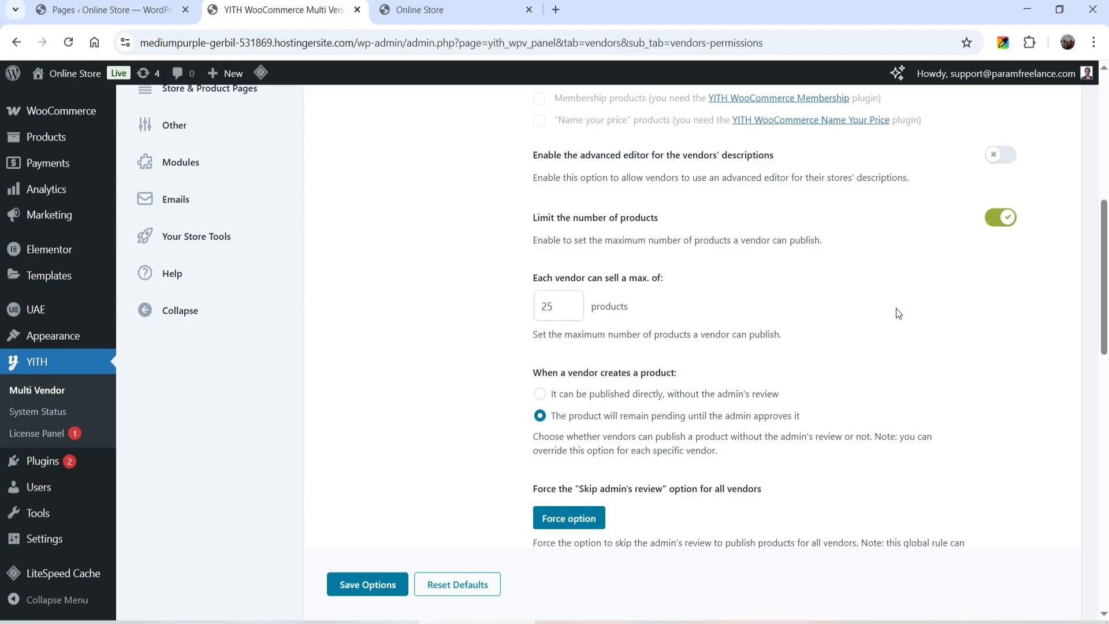
pyautogui.click(1004, 217)
# - Allow products created by vendors to be published directly, without the admin's review
pyautogui.scroll(-1, 556, 214)
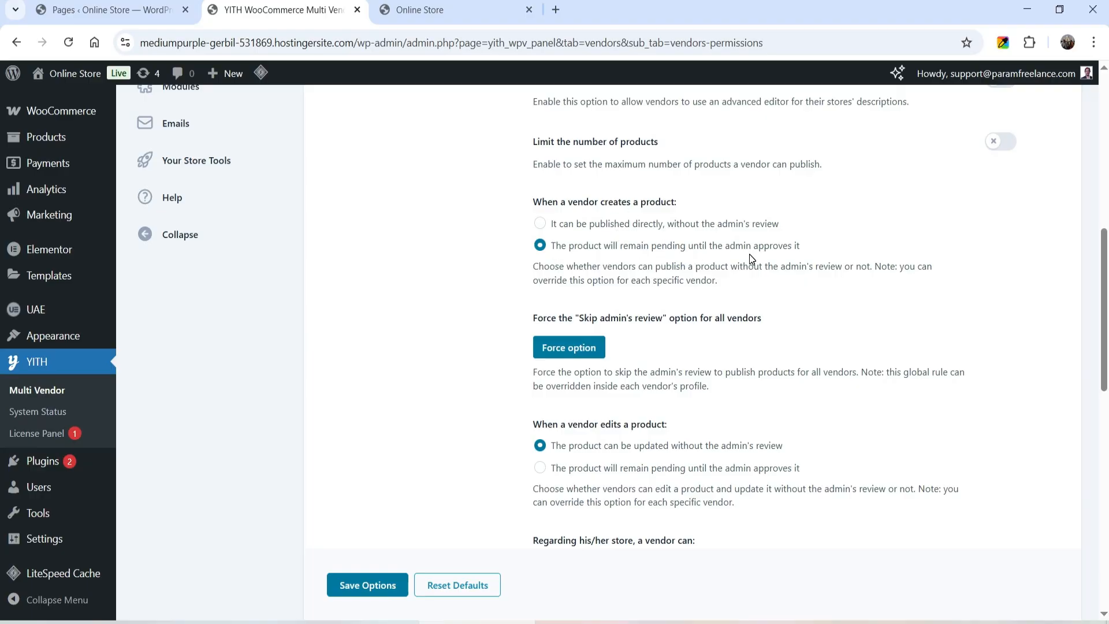
pyautogui.click(539, 224)
pyautogui.scroll(-5, 812, 268)
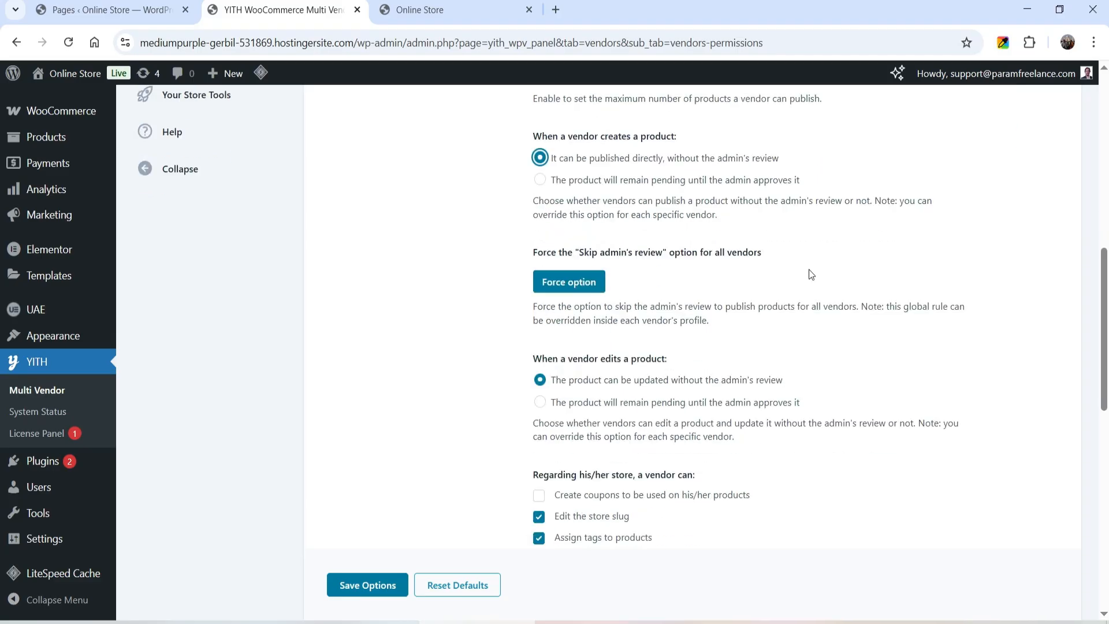
pyautogui.scroll(1, 909, 261)
# - Permit vendors to manage orders and refunds, send emails to customers, edit custom fields, and see customer and payment info in the order details
pyautogui.scroll(-3, 939, 268)
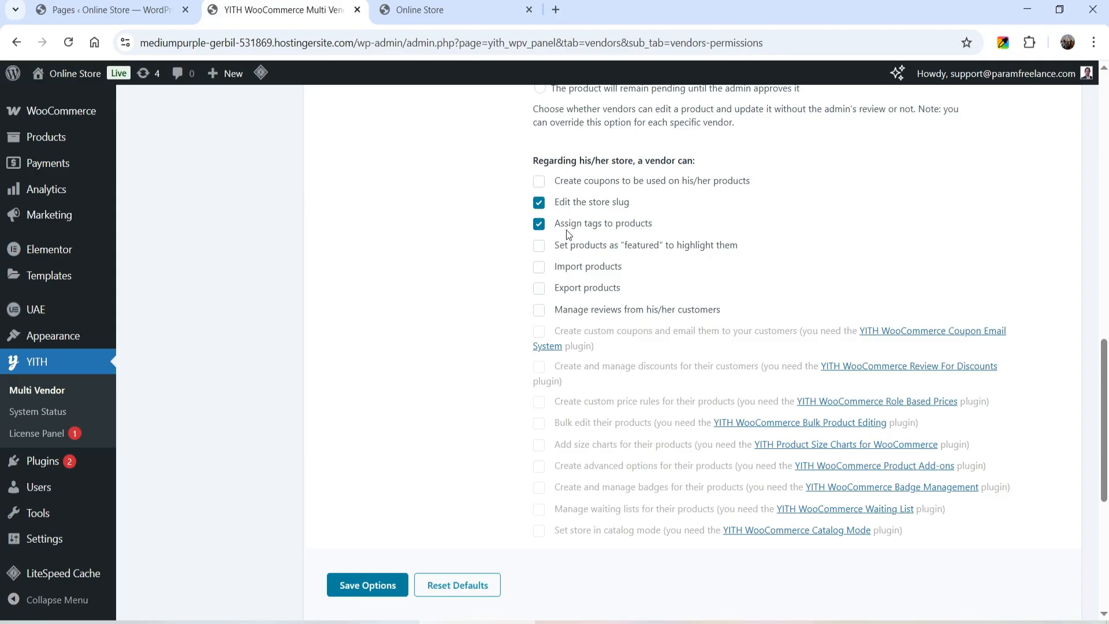
pyautogui.scroll(-2, 719, 237)
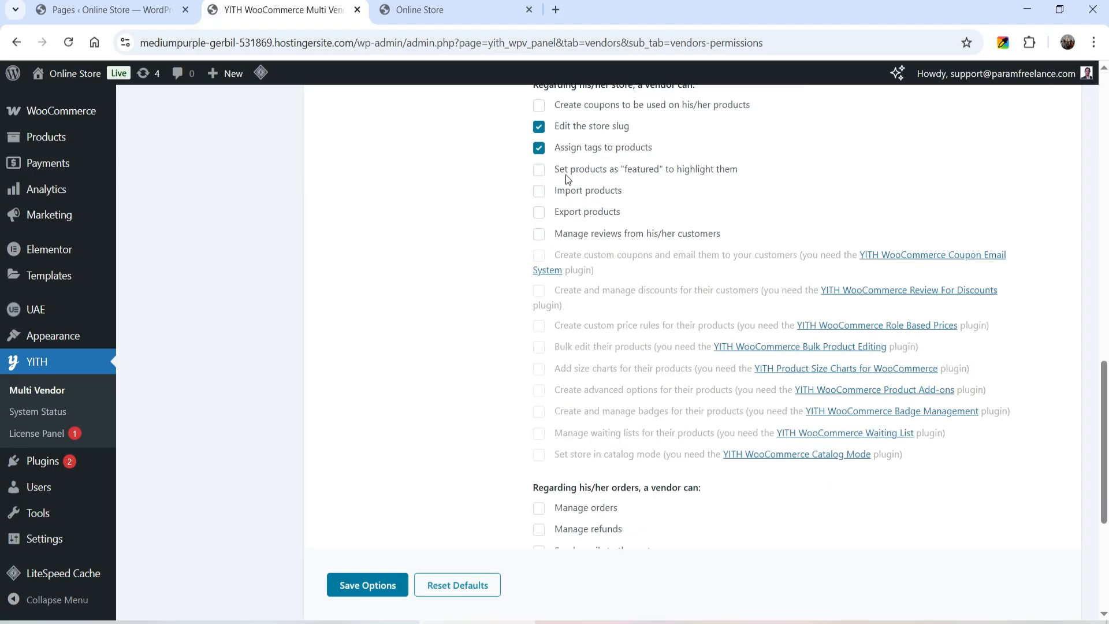
pyautogui.scroll(-3, 721, 186)
pyautogui.scroll(-1, 614, 218)
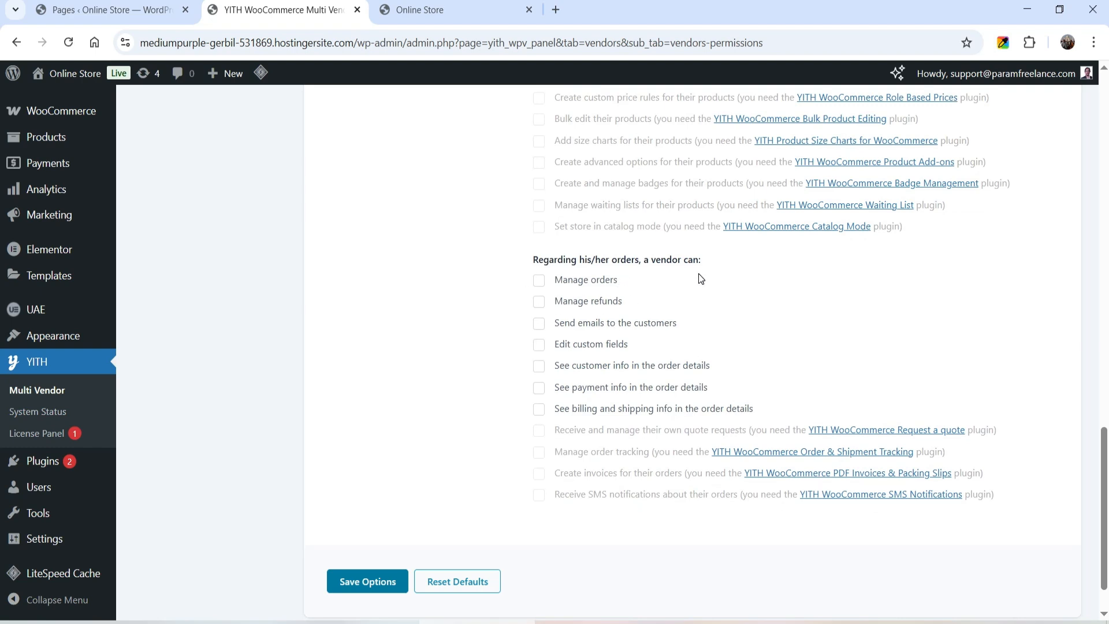
pyautogui.click(538, 280)
pyautogui.click(538, 302)
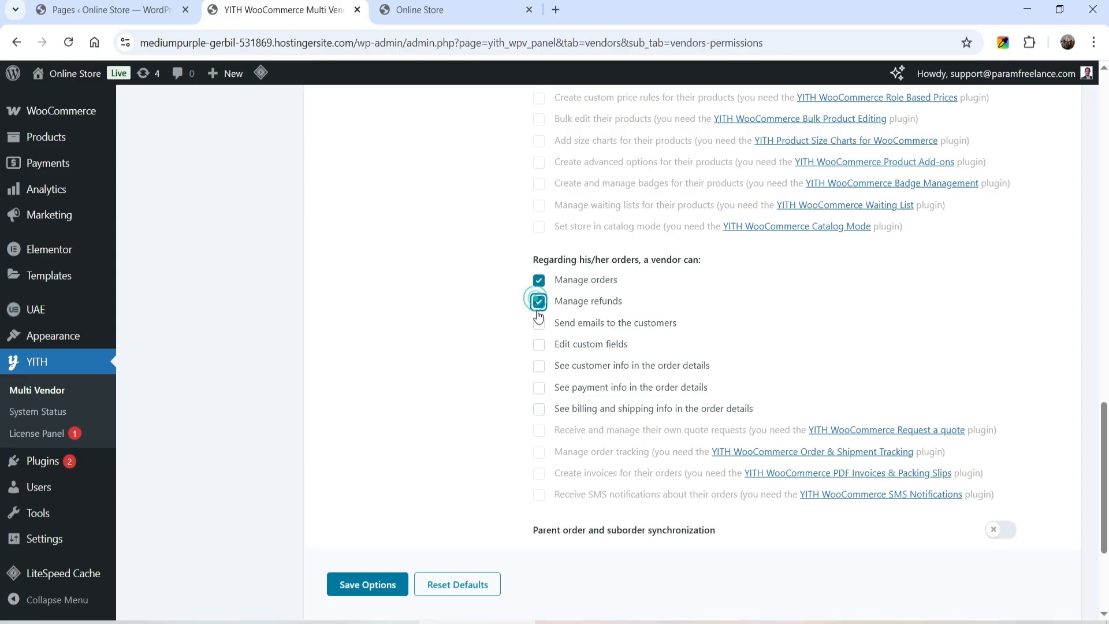
pyautogui.scroll(-3, 732, 296)
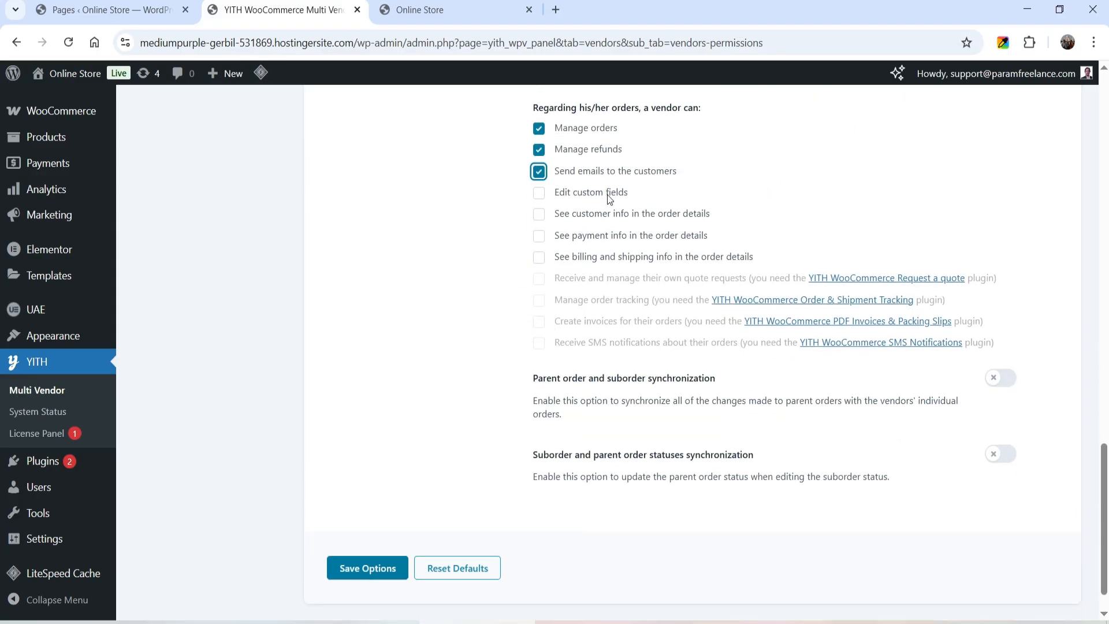
pyautogui.click(539, 193)
pyautogui.click(538, 214)
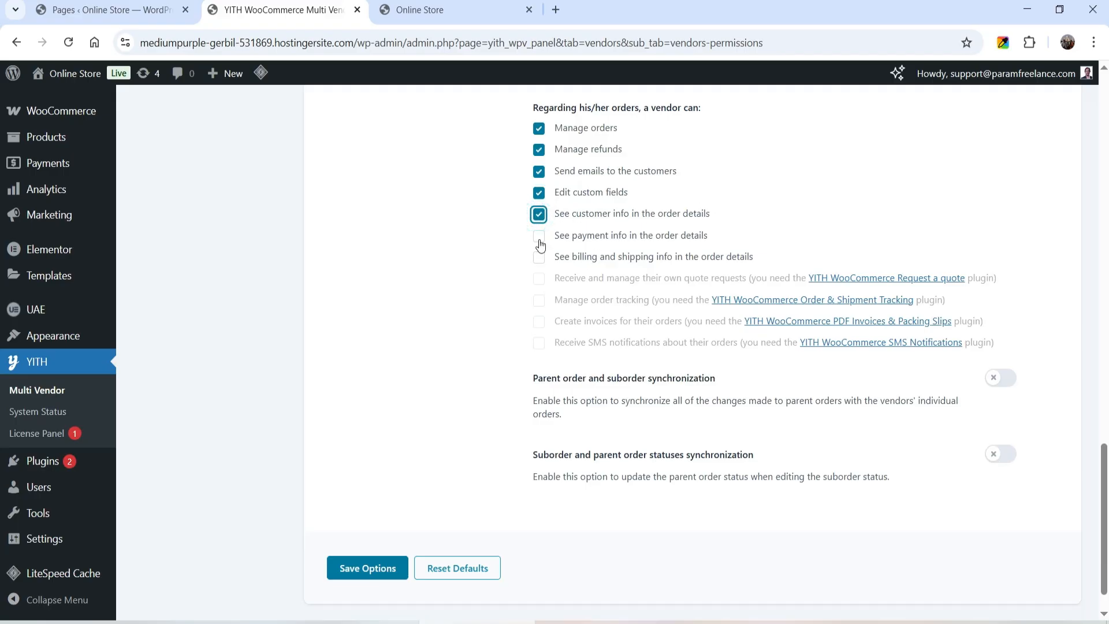
pyautogui.scroll(-1, 520, 404)
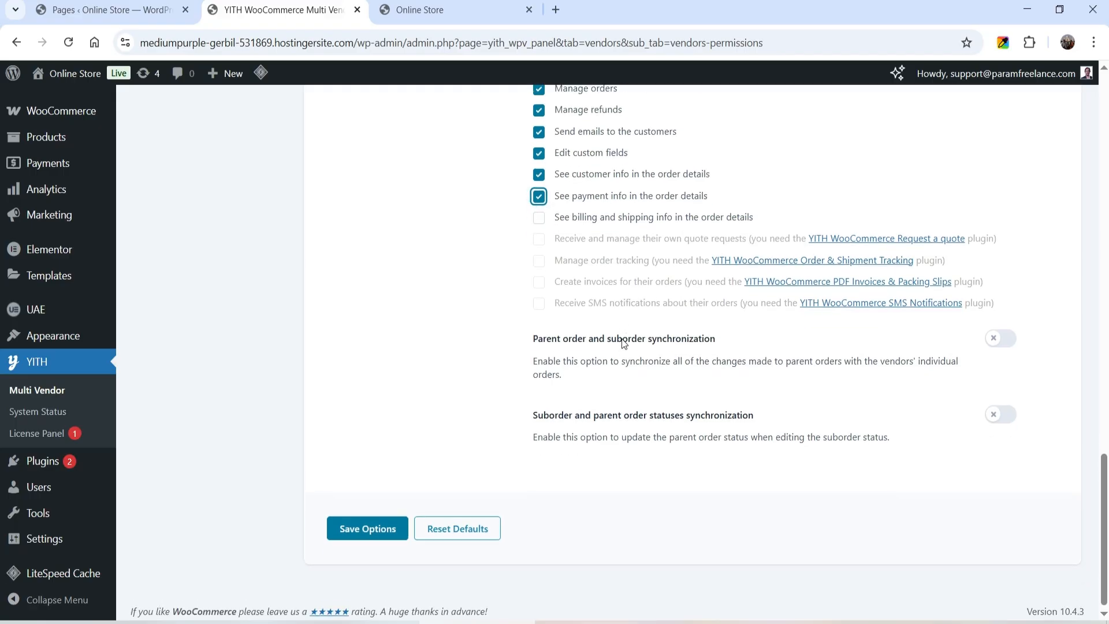
# - Save the vendor permission options and look through the saved settings
pyautogui.click(366, 523)
pyautogui.scroll(-10, 733, 365)
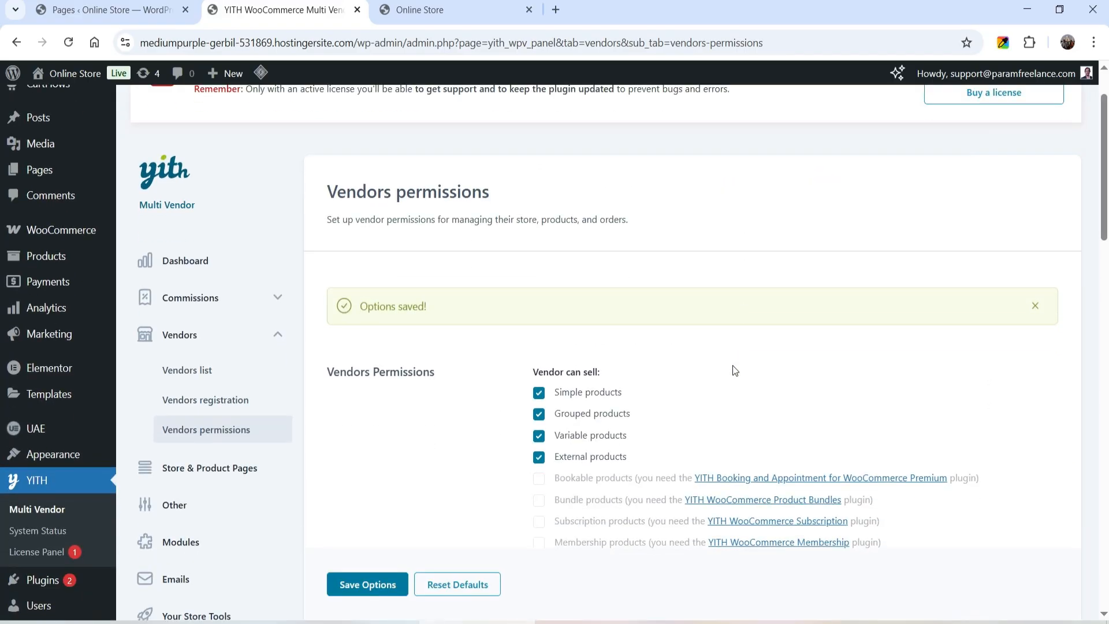
pyautogui.scroll(-10, 723, 374)
pyautogui.scroll(15, 595, 341)
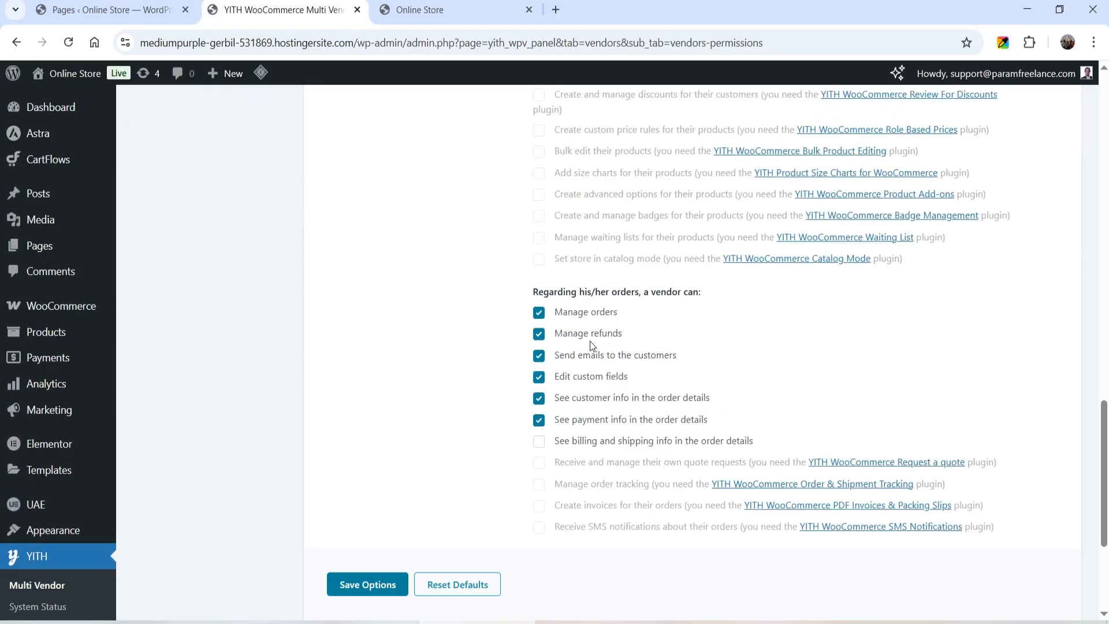
pyautogui.scroll(5, 592, 345)
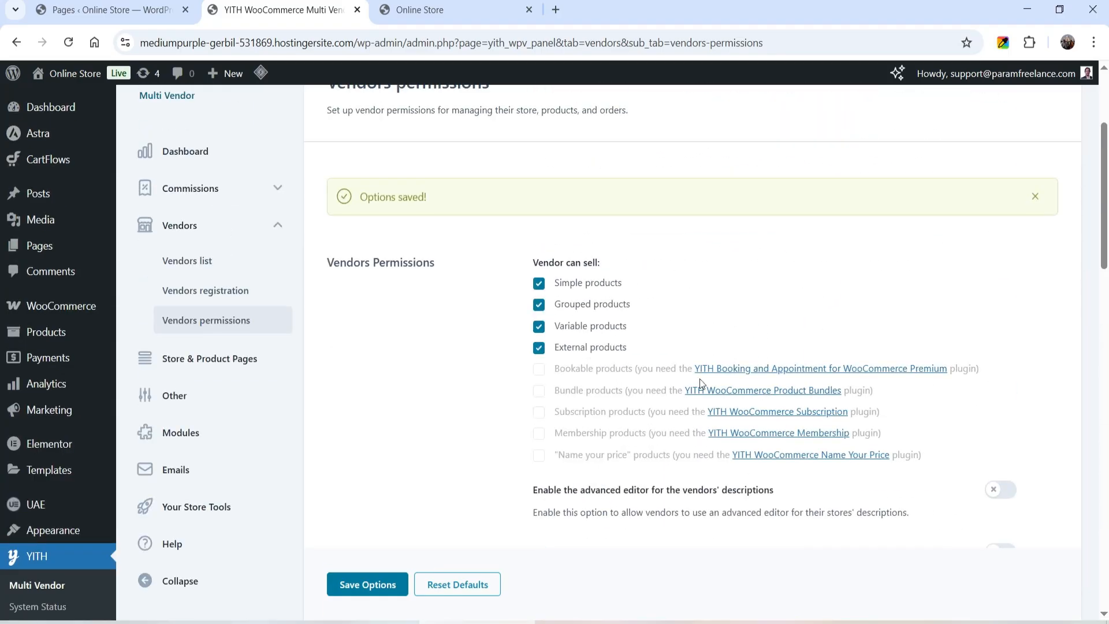
# - Open the Store & Product Pages settings and review the general options for stores' URL slug, vendor labels, vendor name display and colors
pyautogui.click(208, 358)
pyautogui.scroll(-1, 626, 367)
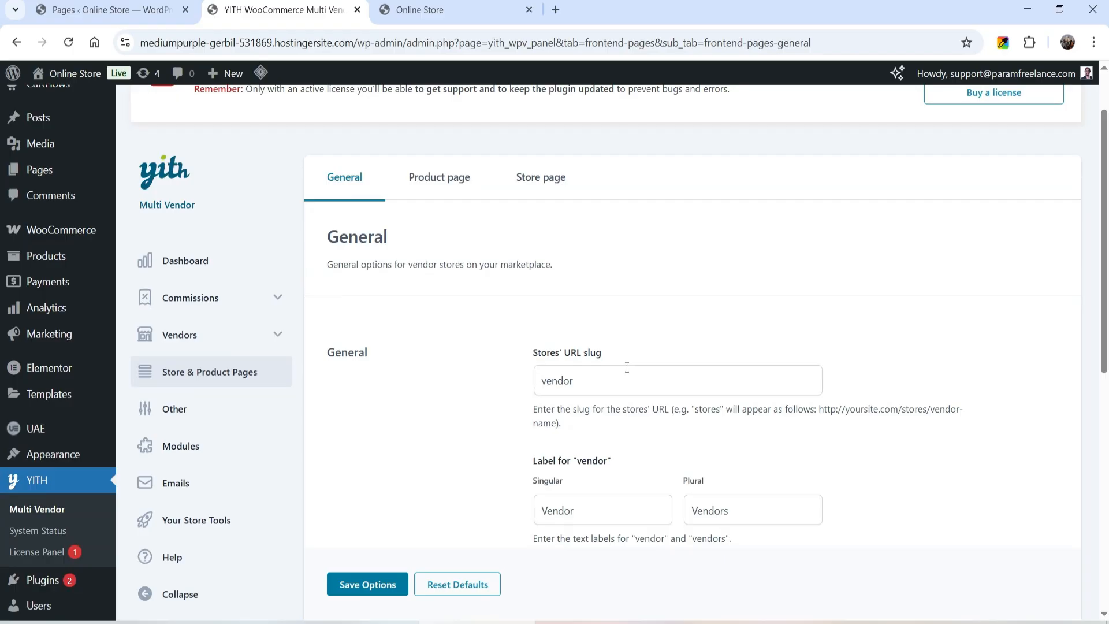
pyautogui.scroll(-1, 601, 358)
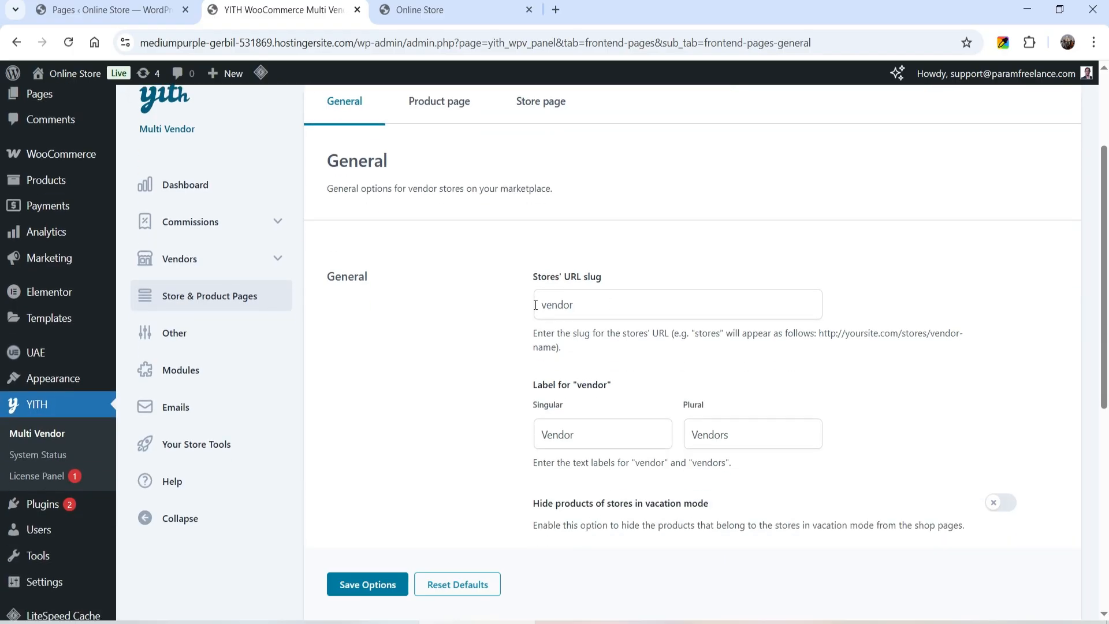
pyautogui.scroll(-1, 607, 312)
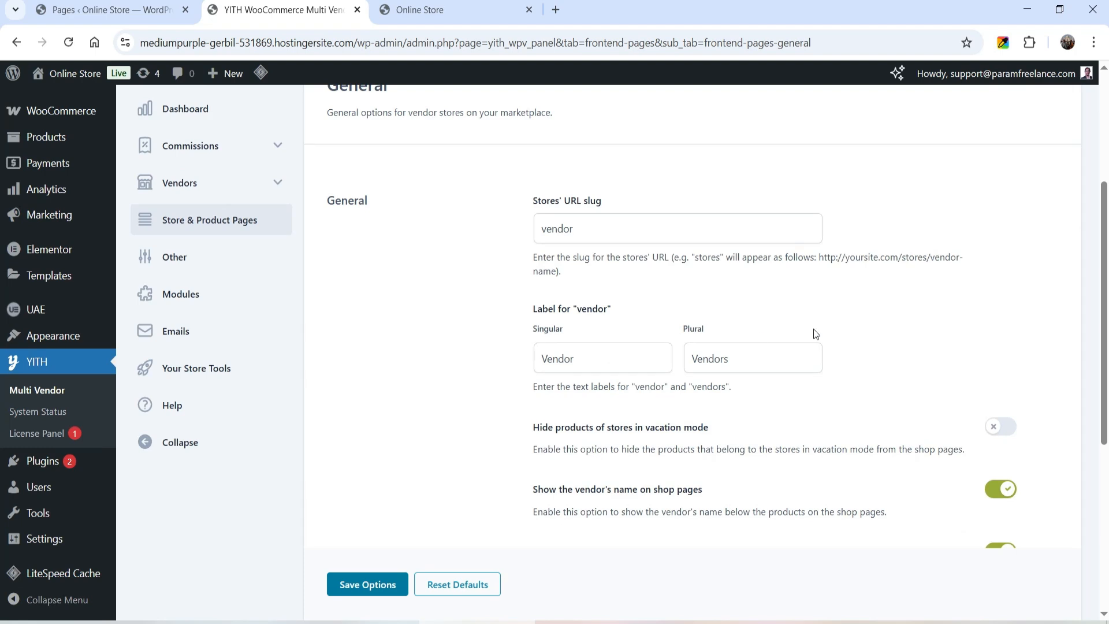
pyautogui.scroll(-4, 850, 291)
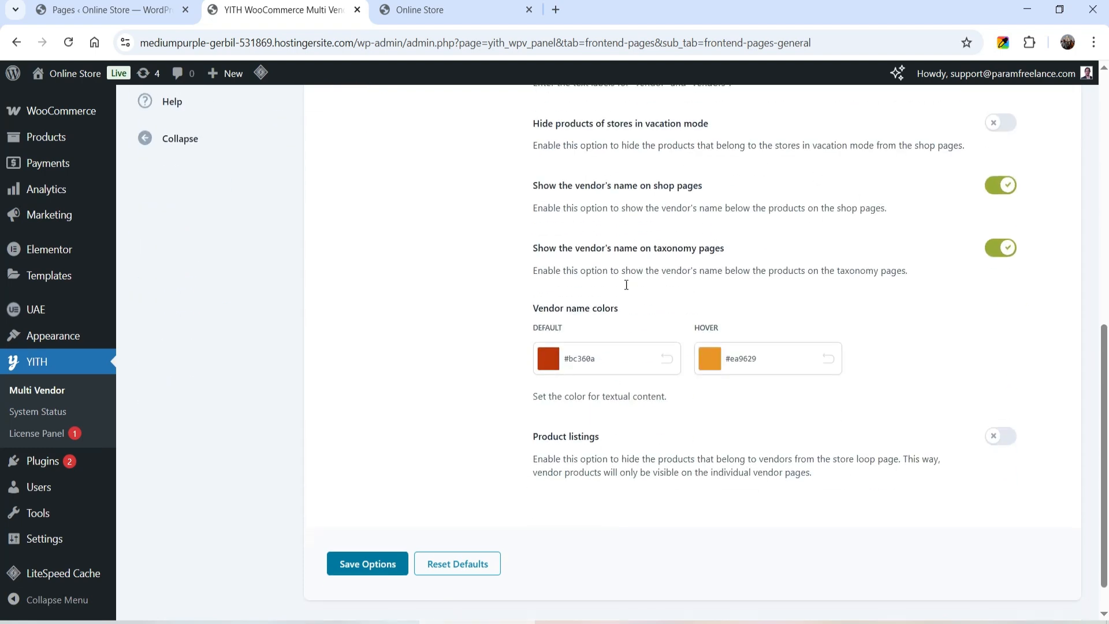
pyautogui.scroll(5, 756, 335)
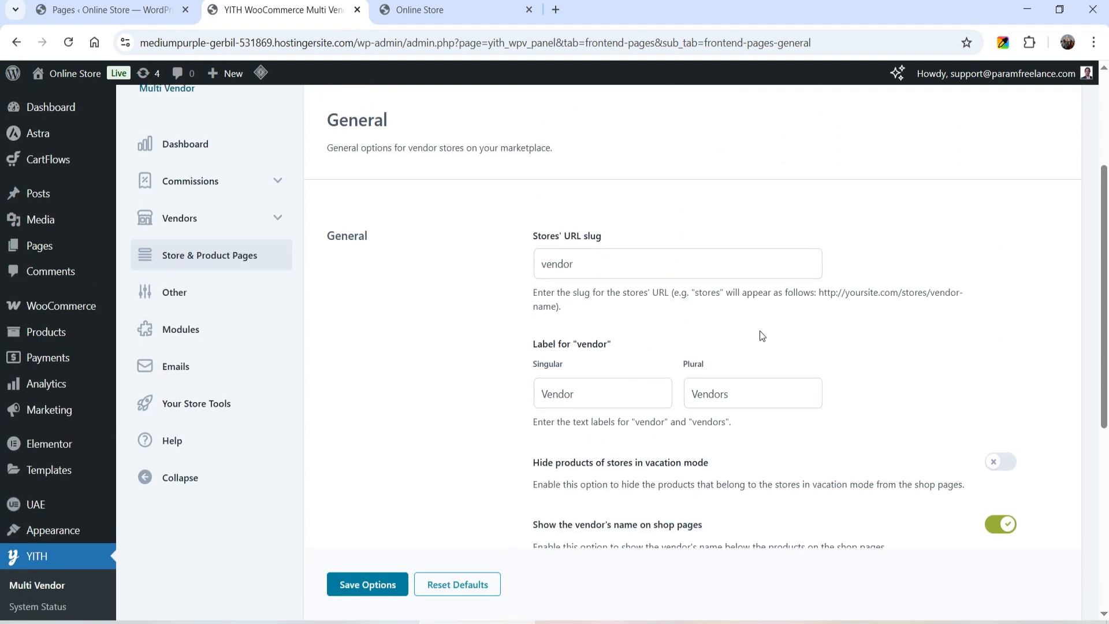
pyautogui.scroll(4, 620, 383)
# - Open the product page options and review the settings for showing vendor information on product pages
pyautogui.click(441, 254)
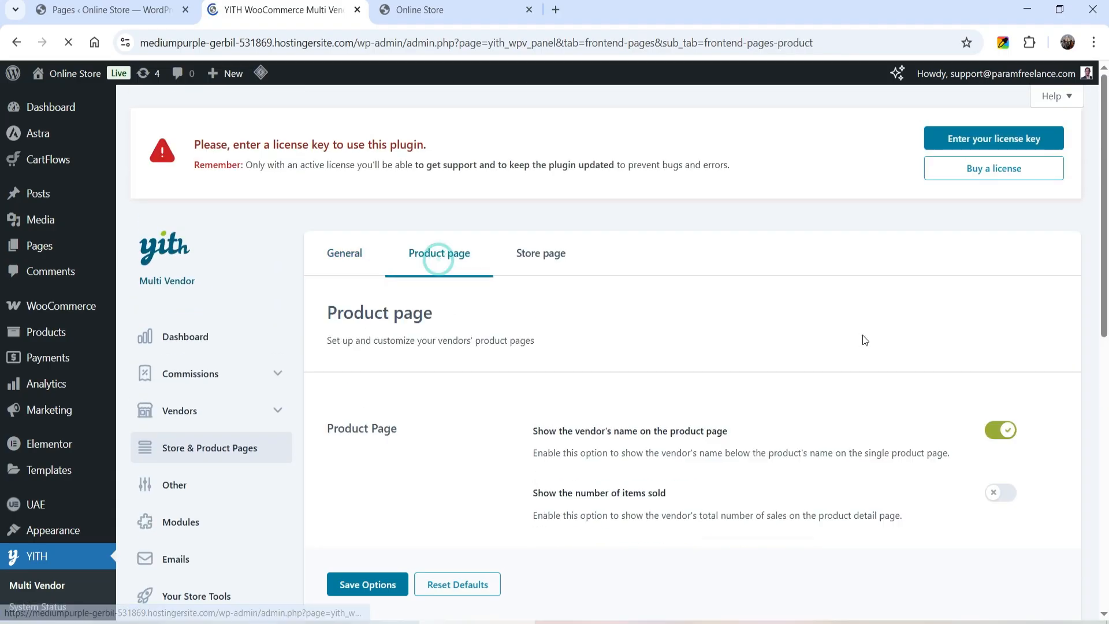
pyautogui.scroll(-2, 861, 339)
pyautogui.scroll(-1, 636, 272)
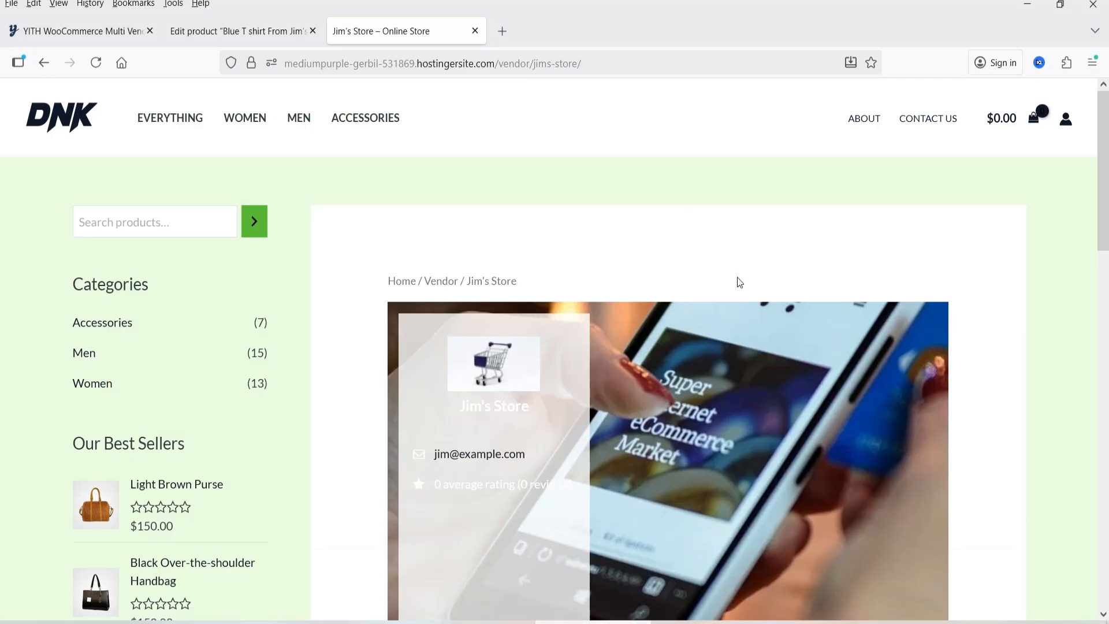
# - In the storefront browser, open the blue T-shirt product from Jim's Store and highlight the vendor name above its title
pyautogui.scroll(-5, 693, 330)
pyautogui.click(483, 466)
pyautogui.moveTo(670, 254); pyautogui.dragTo(589, 252)
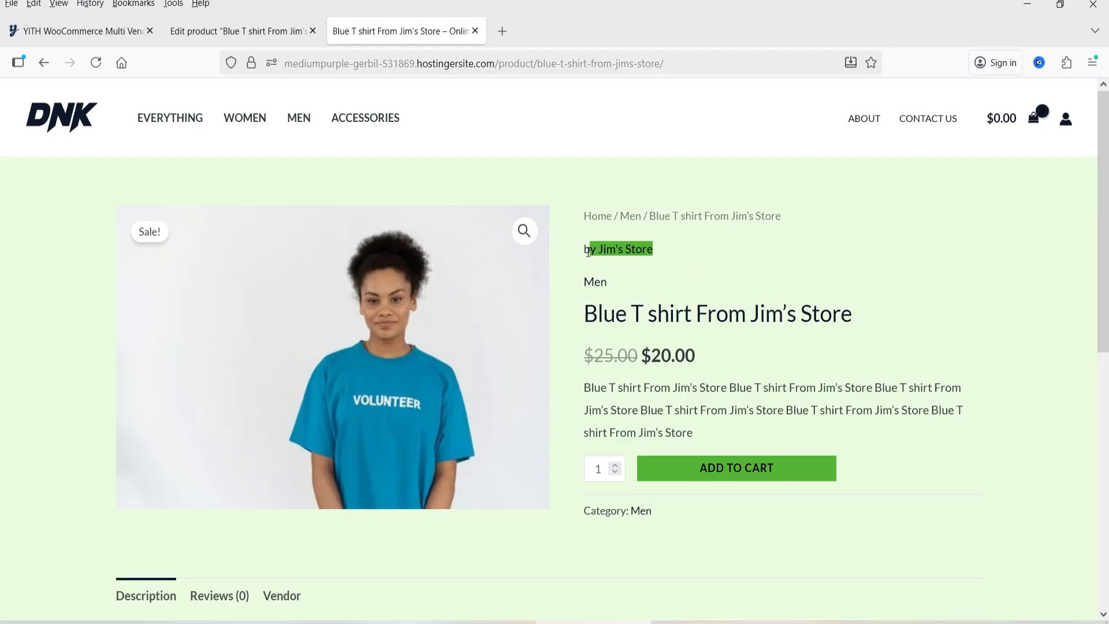
# - Compare the vendor tab options in the admin with the product's Vendor information, and return the product page to its description
pyautogui.click(481, 622)
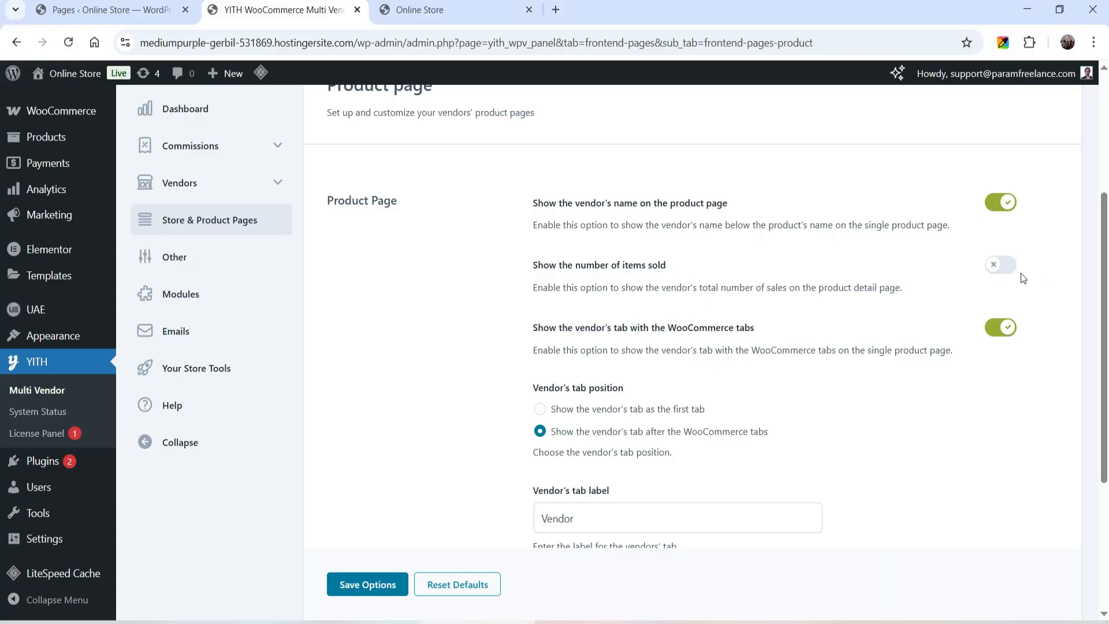
pyautogui.scroll(-1, 869, 335)
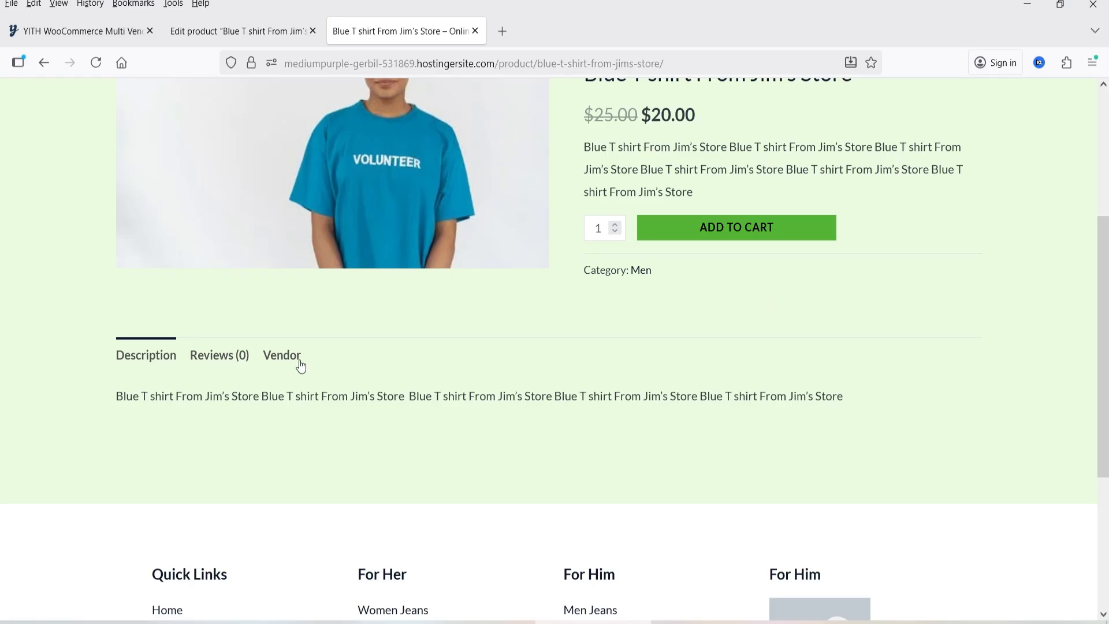
pyautogui.click(283, 357)
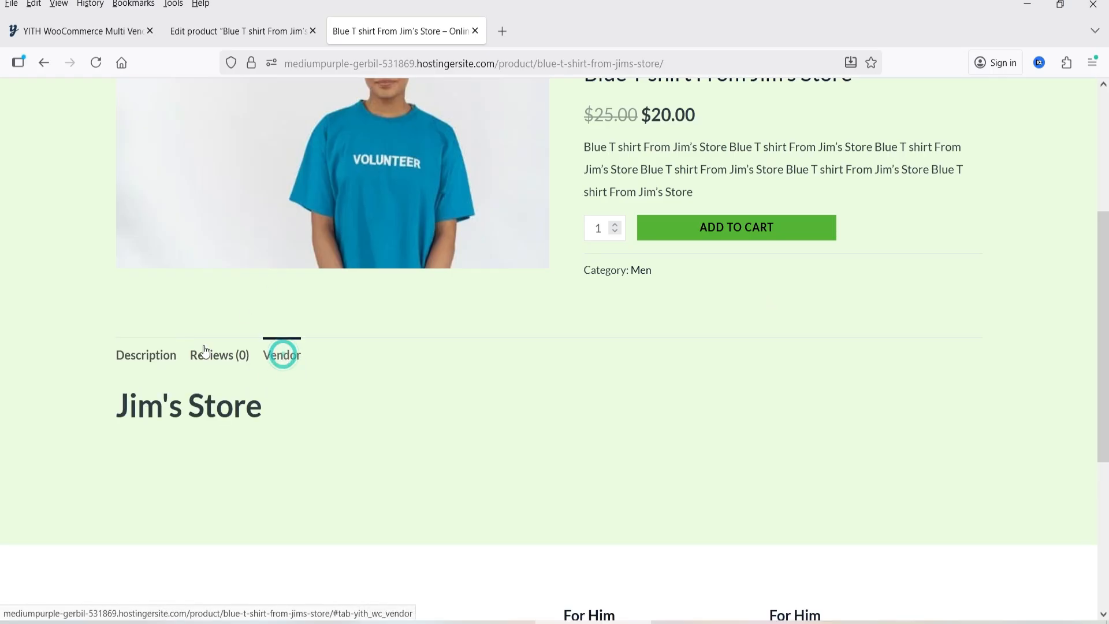
pyautogui.click(155, 357)
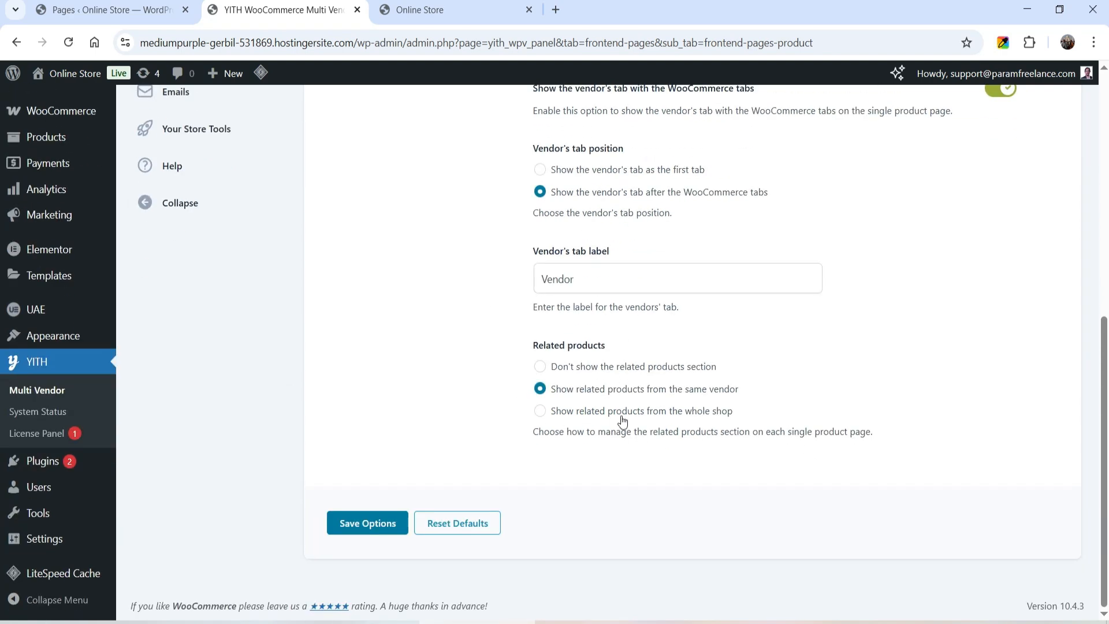
# - Open the store page options in the admin and view the header style and header size settings
pyautogui.scroll(8, 647, 399)
pyautogui.click(546, 258)
pyautogui.scroll(-4, 725, 314)
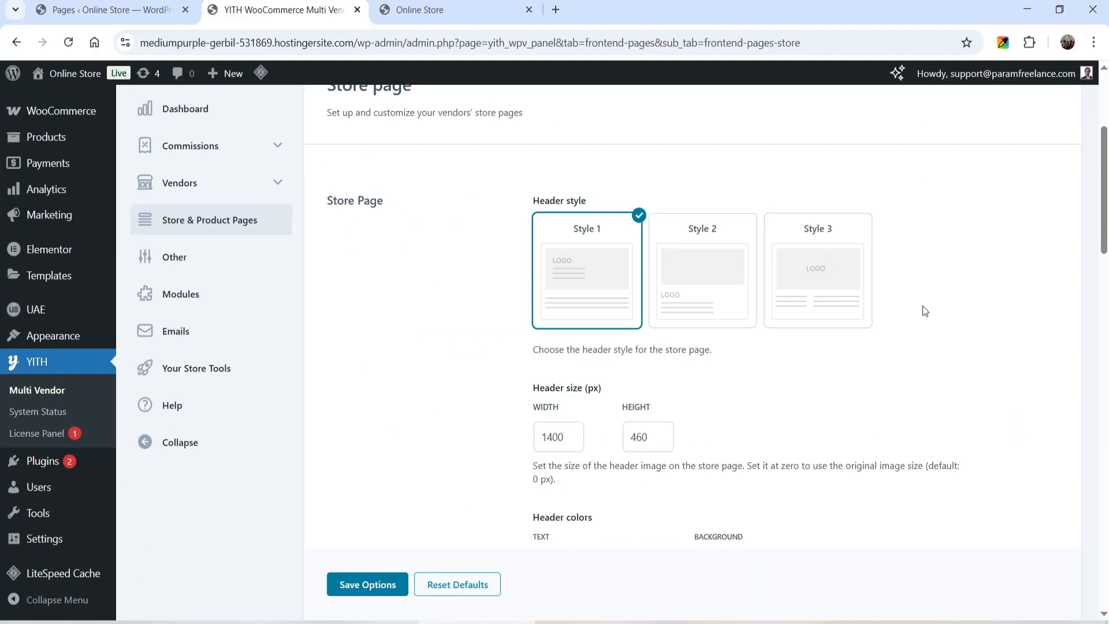
# - Set the vendor store page header to Style 2 and save the options
pyautogui.click(718, 285)
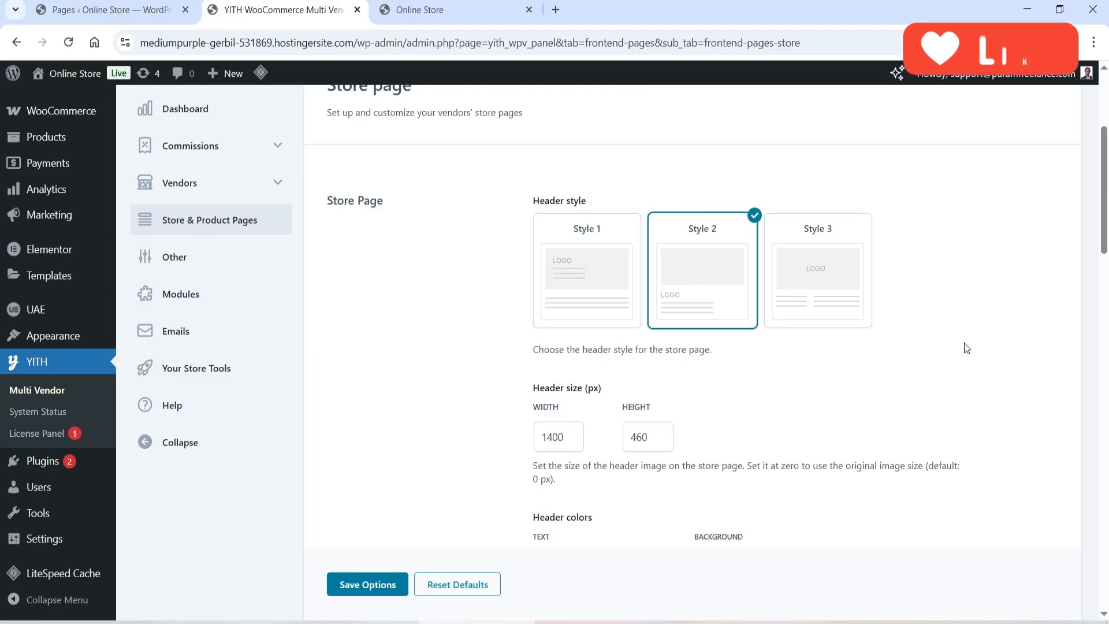
pyautogui.scroll(-6, 965, 342)
pyautogui.click(359, 585)
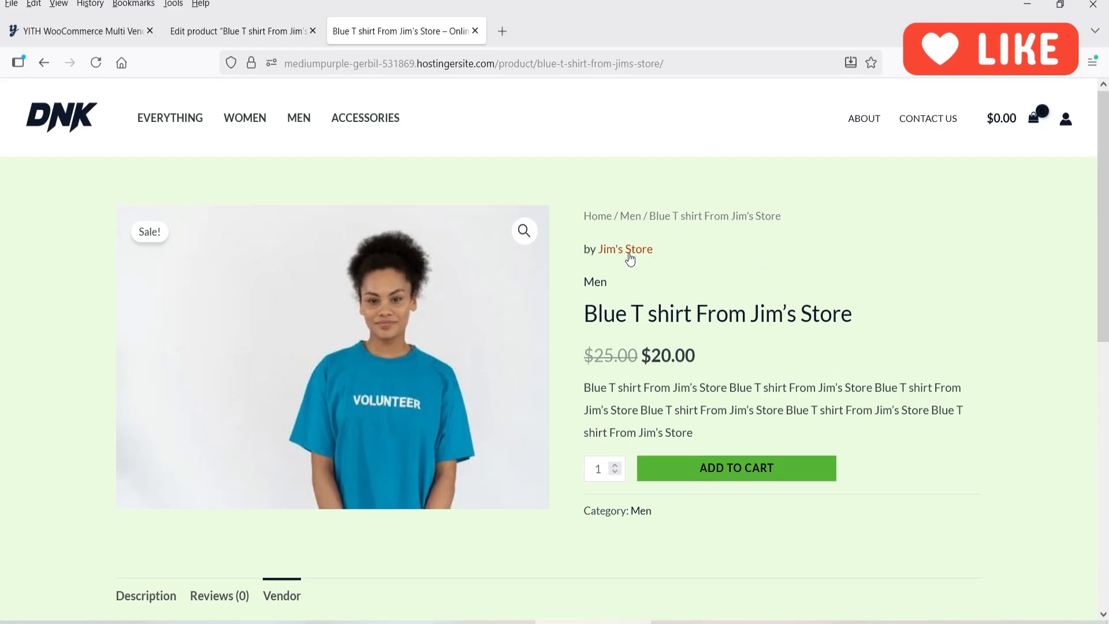
# - In the storefront browser, open the Jim's Store vendor page from the blue T-shirt product and view its header, contact details and products
pyautogui.click(630, 254)
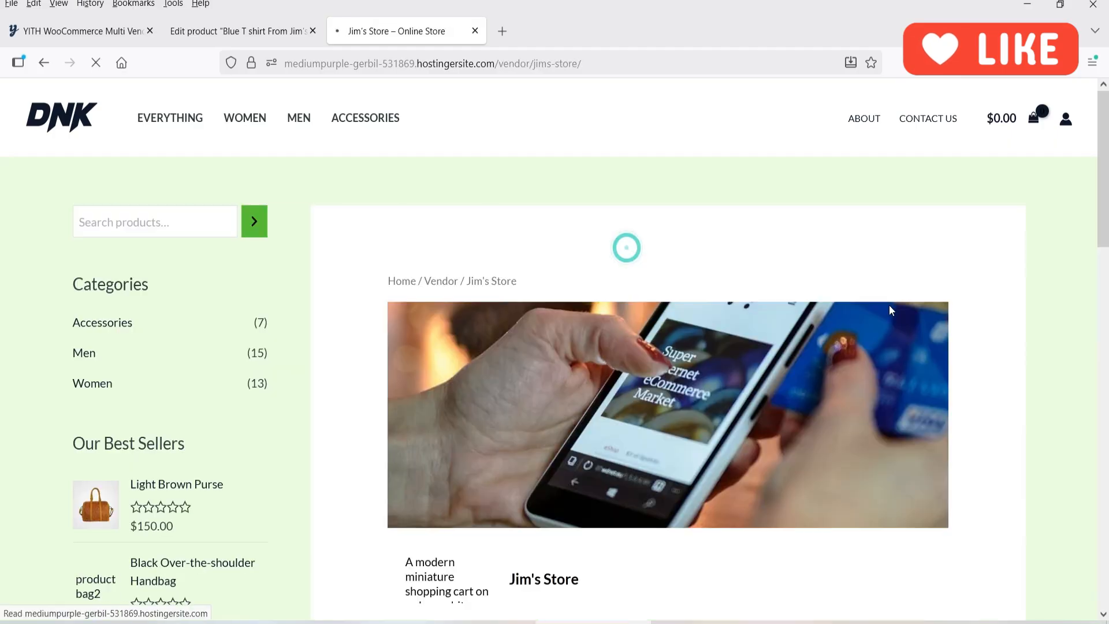
pyautogui.scroll(-3, 903, 296)
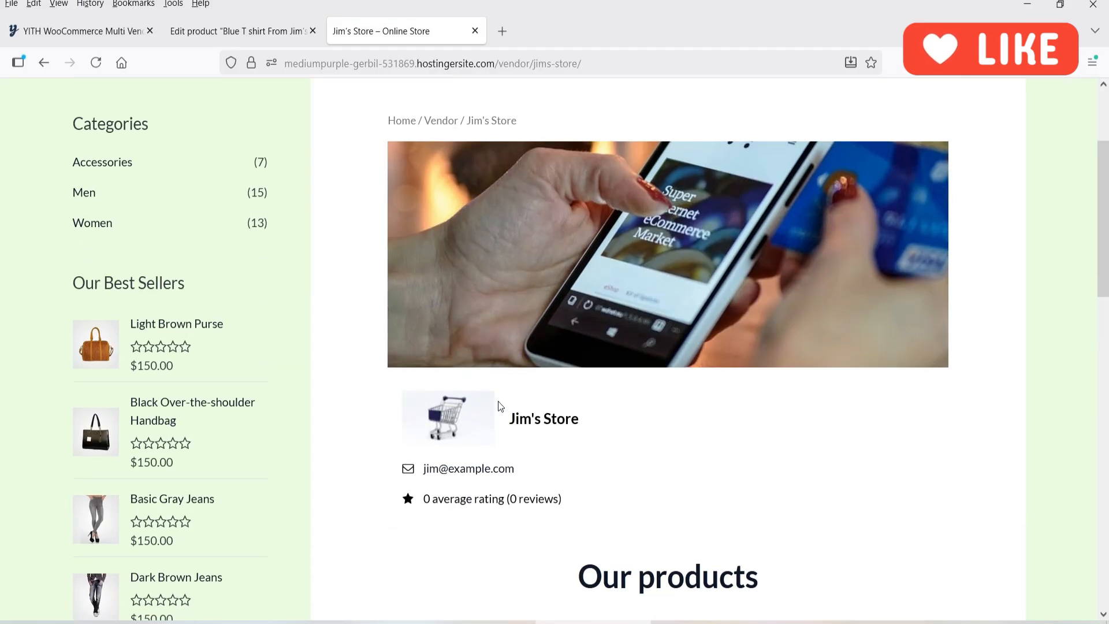
pyautogui.scroll(3, 715, 421)
pyautogui.scroll(-5, 842, 351)
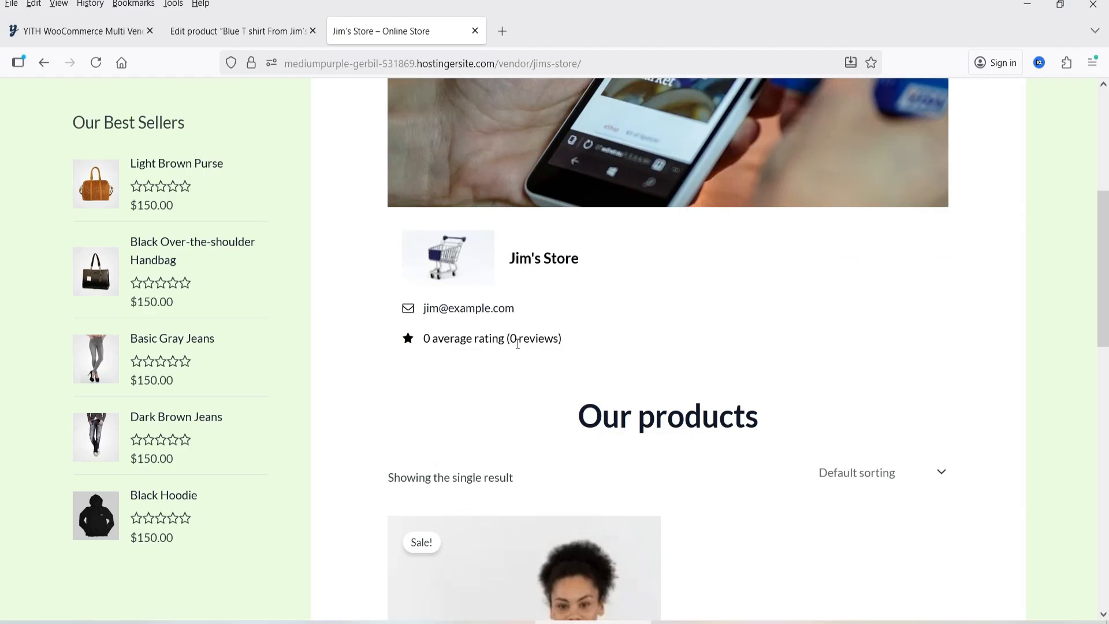
pyautogui.scroll(-4, 712, 351)
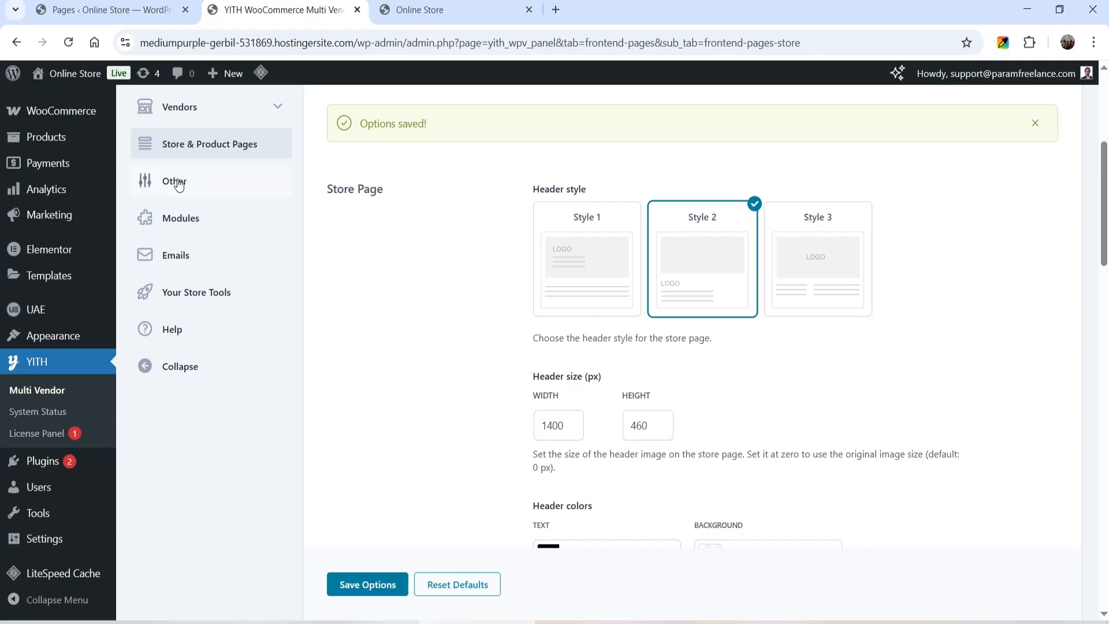
# - In the admin browser, open the plugin's Other options and review the Terms & Conditions, Privacy Policy and GDPR settings
pyautogui.click(173, 179)
pyautogui.scroll(-4, 796, 315)
pyautogui.scroll(3, 750, 302)
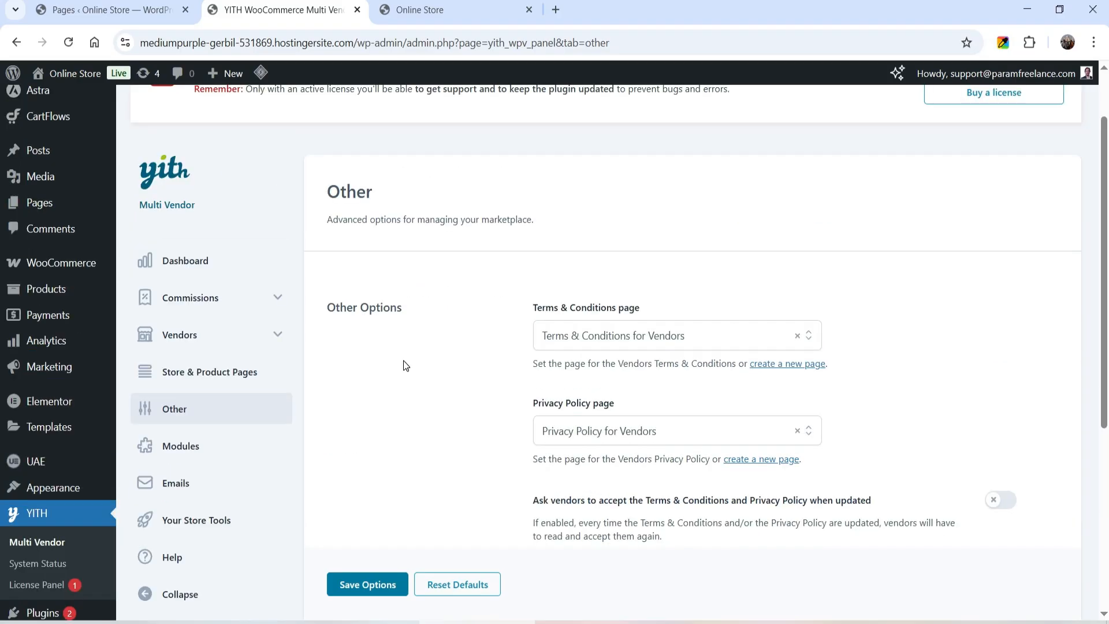
pyautogui.scroll(-3, 611, 327)
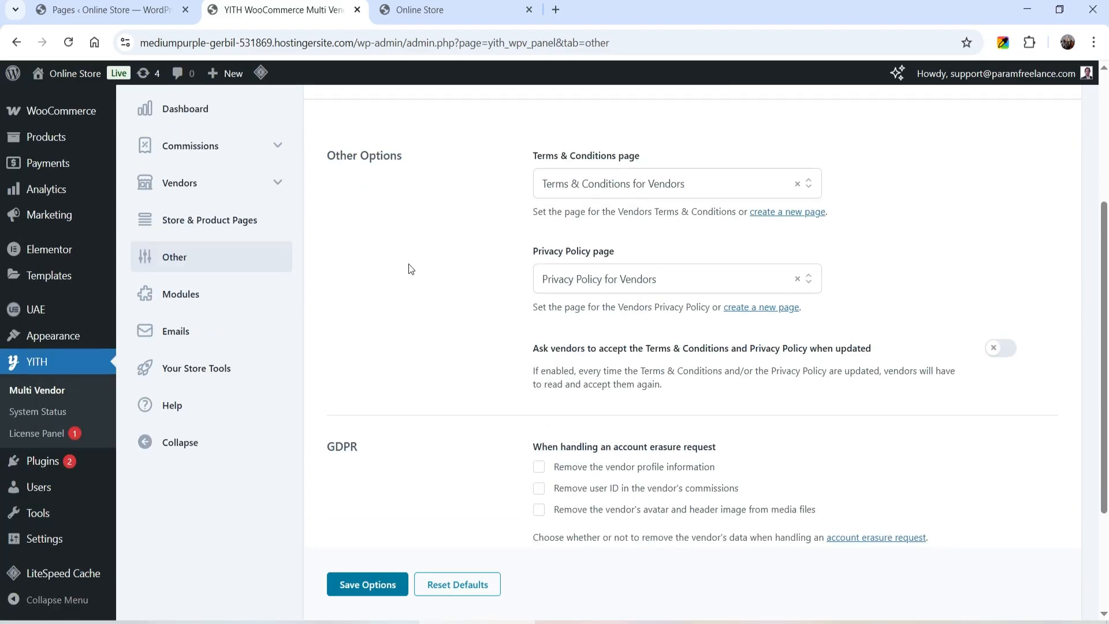
pyautogui.scroll(-2, 411, 267)
pyautogui.scroll(-1, 404, 284)
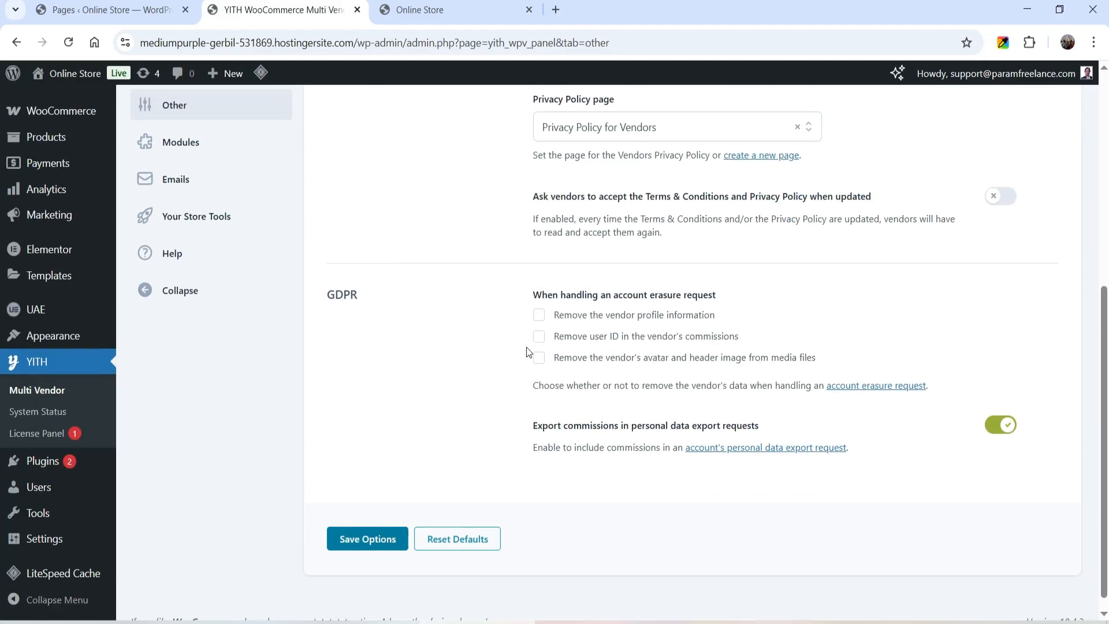
pyautogui.scroll(4, 550, 223)
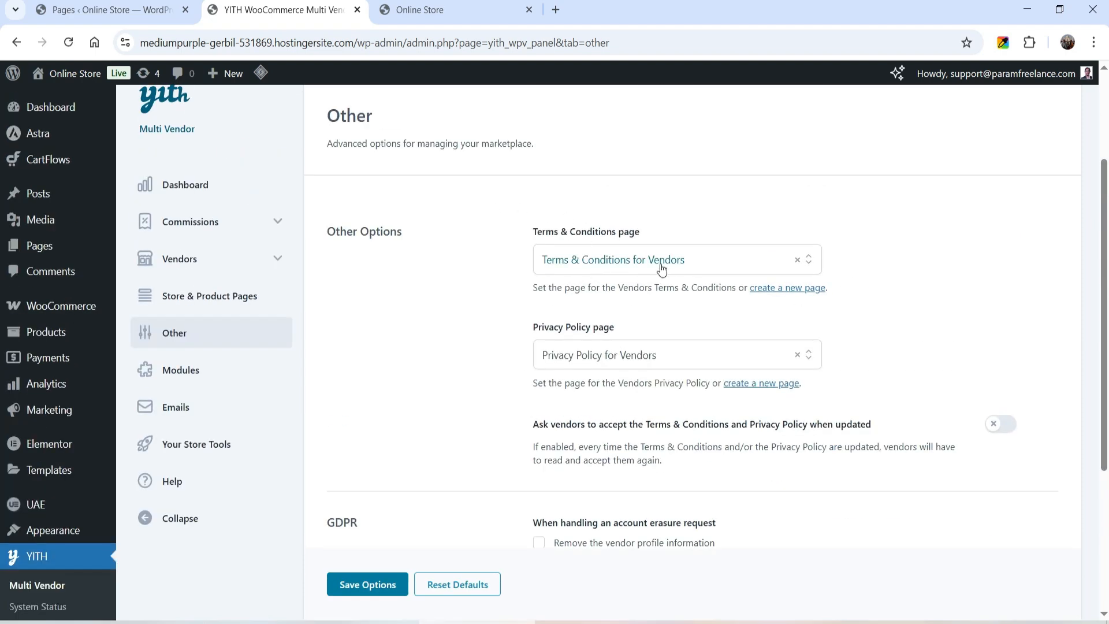
# - Find the vendors' Privacy Policy and Terms & Conditions pages in the site's page list, and return to the Multi Vendor settings
pyautogui.click(107, 10)
pyautogui.scroll(-5, 458, 325)
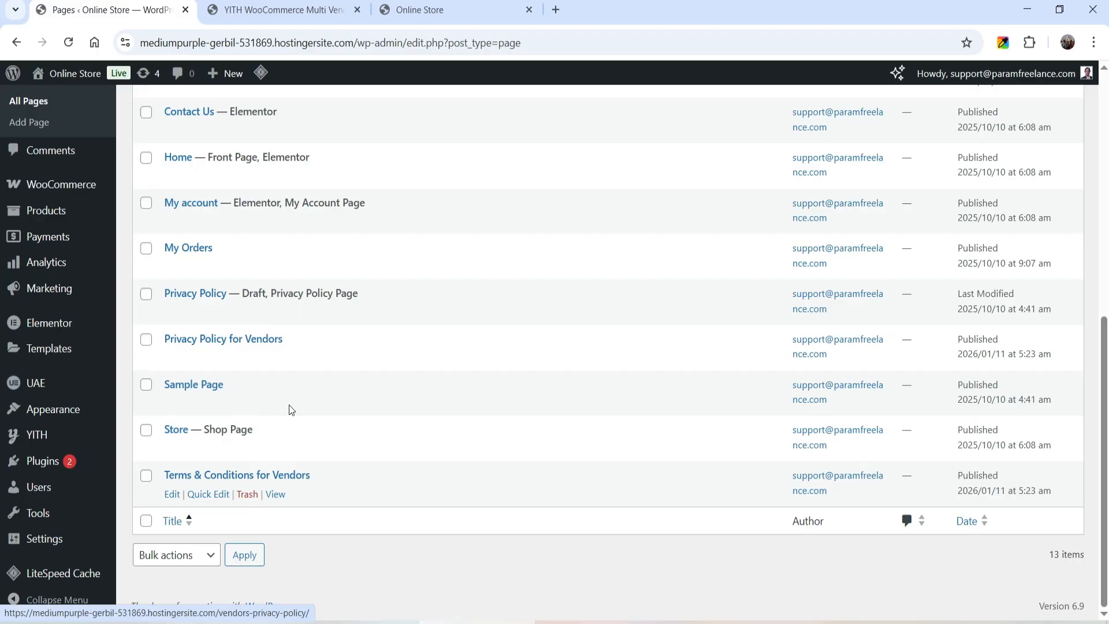
pyautogui.hotkey('ctrl', 'Tab')
# - Review the optional Multi Vendor modules, from vendor vacations to registration fee, and the list of vendor email notifications
pyautogui.click(222, 374)
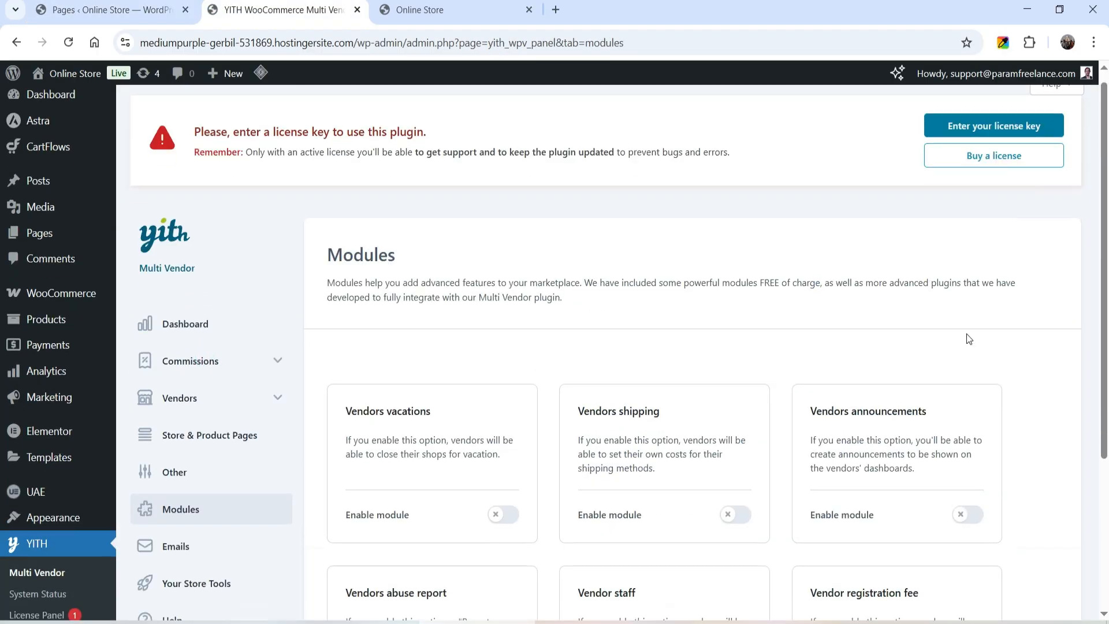
pyautogui.scroll(-2, 969, 339)
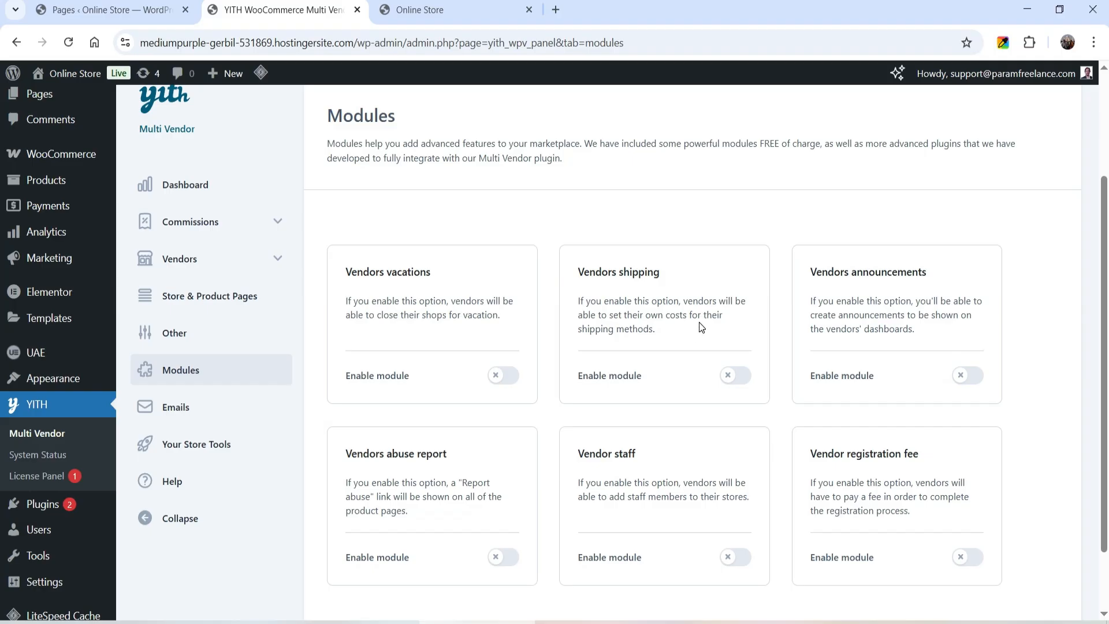
pyautogui.scroll(-2, 751, 260)
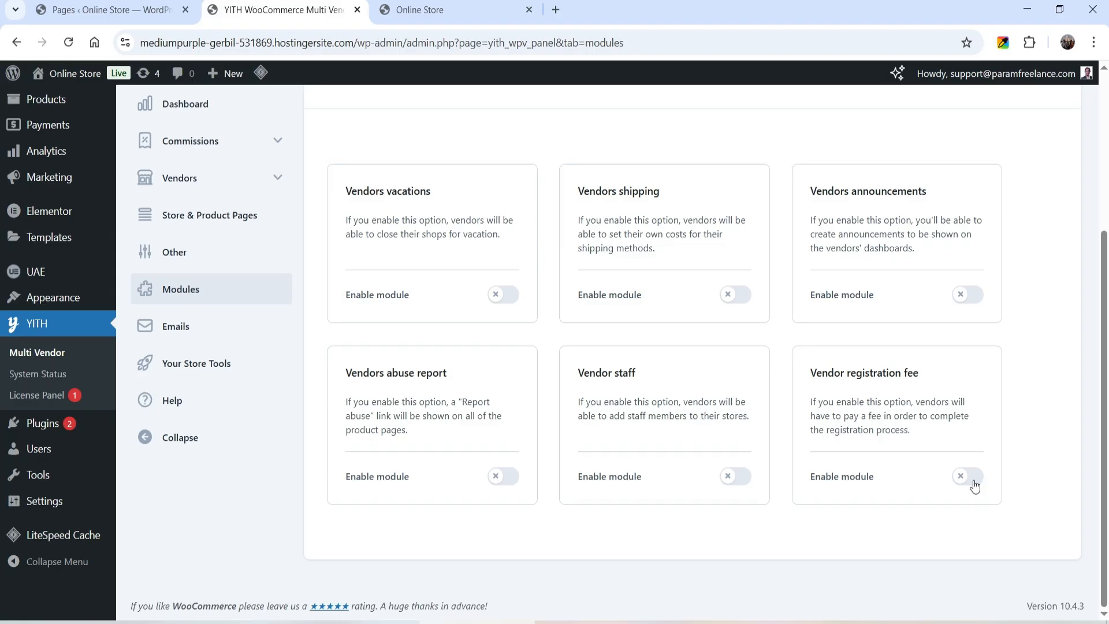
pyautogui.click(196, 331)
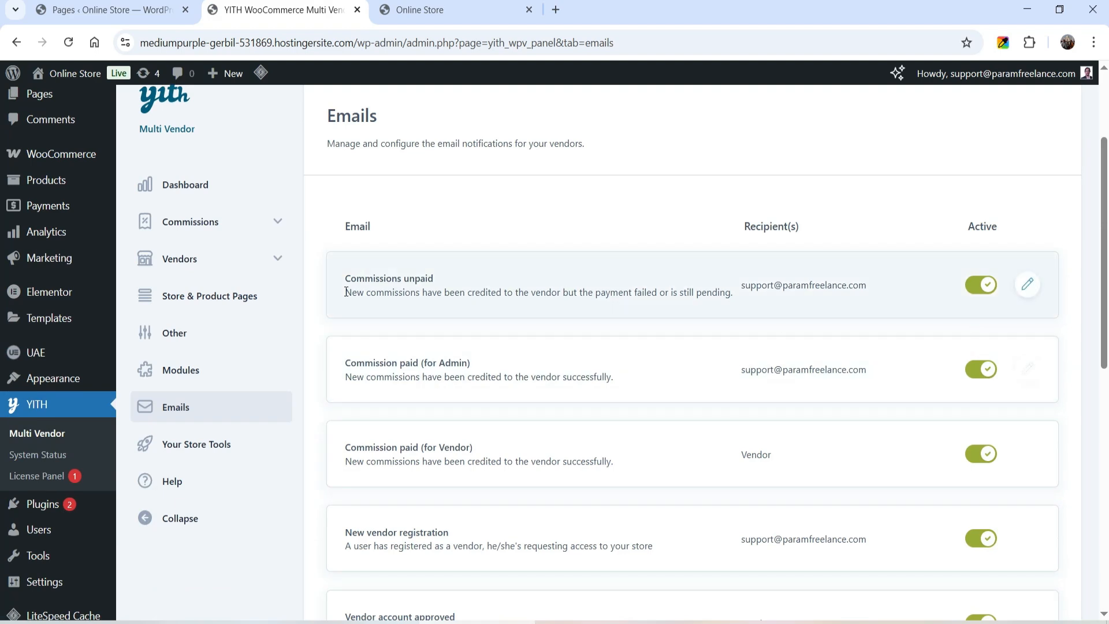
pyautogui.scroll(-3, 668, 349)
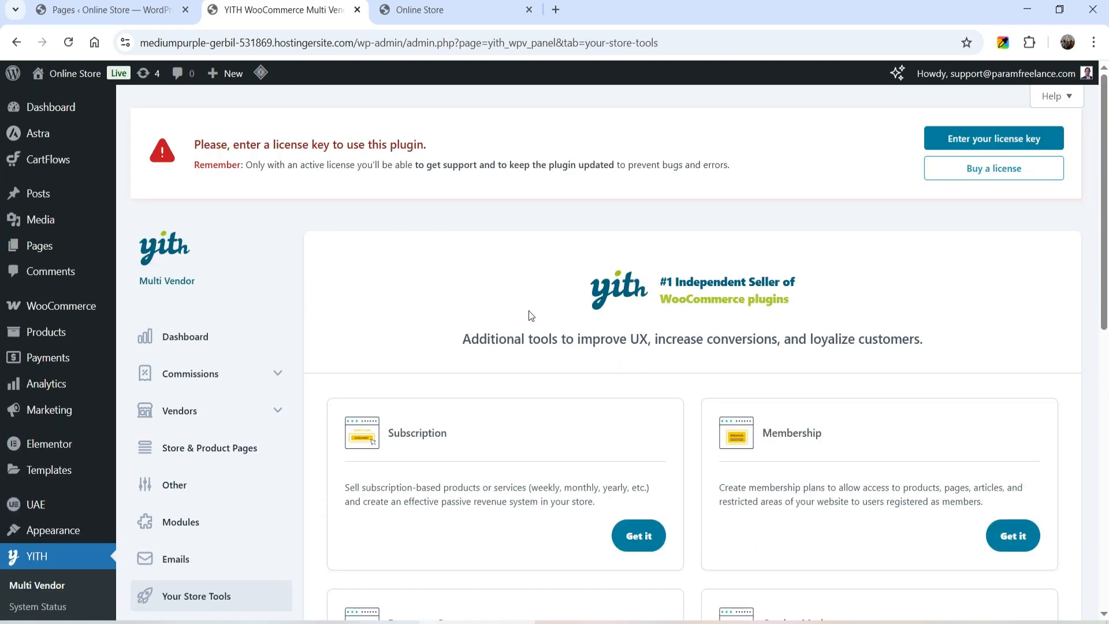
# - Open Your Store Tools and browse the additional YITH plugins offered, such as Subscription, Request a Quote and Badge Management
pyautogui.scroll(-4, 527, 310)
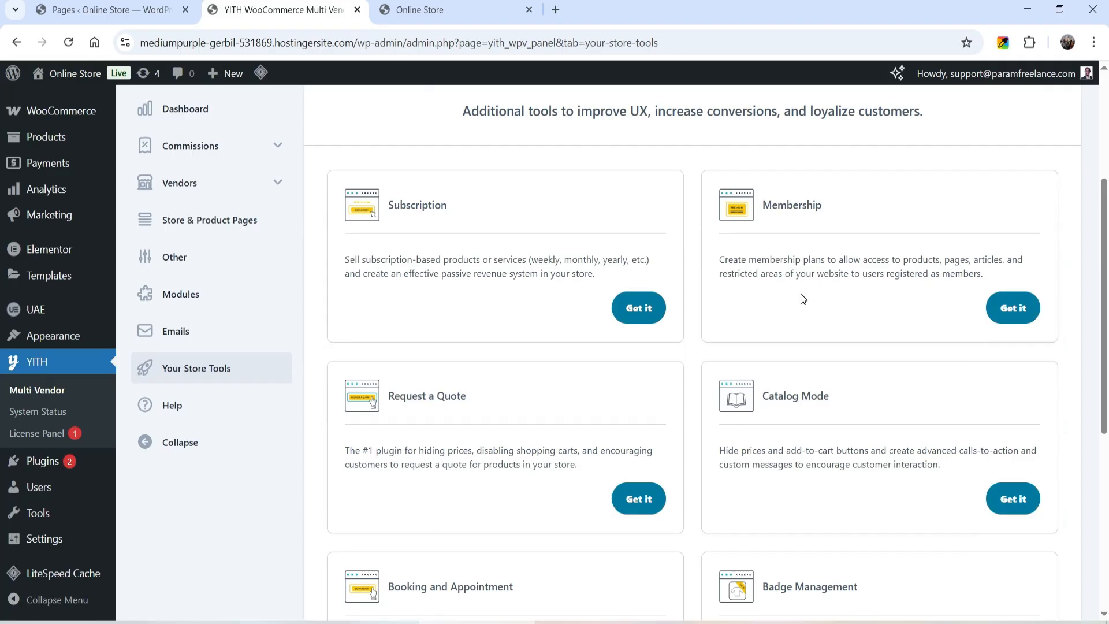
pyautogui.scroll(-1, 806, 261)
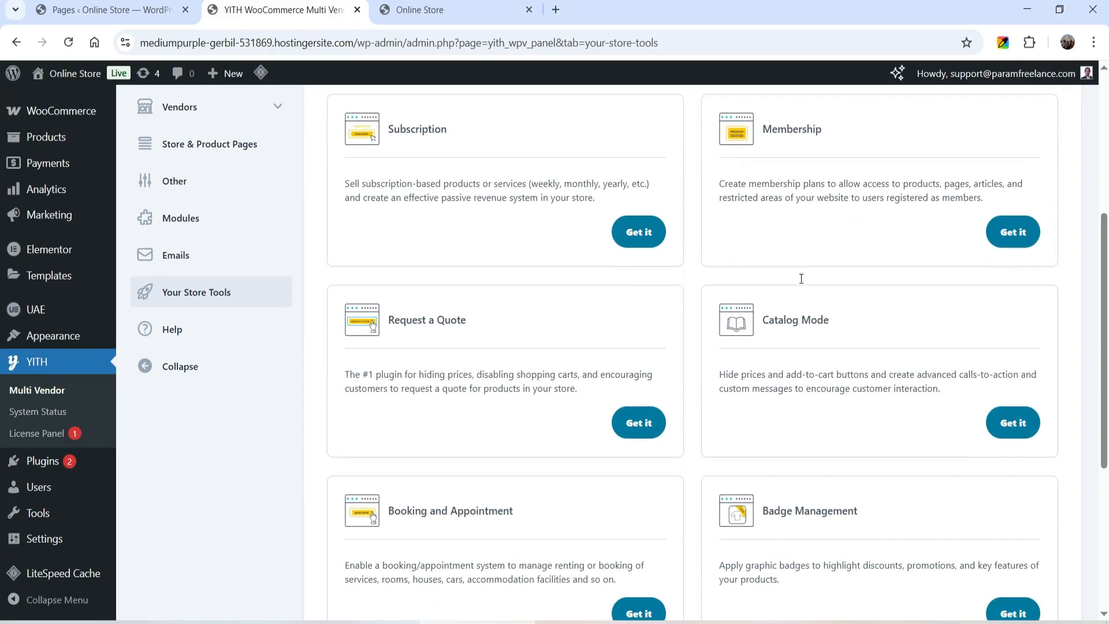
pyautogui.scroll(-1, 511, 324)
pyautogui.scroll(-1, 540, 284)
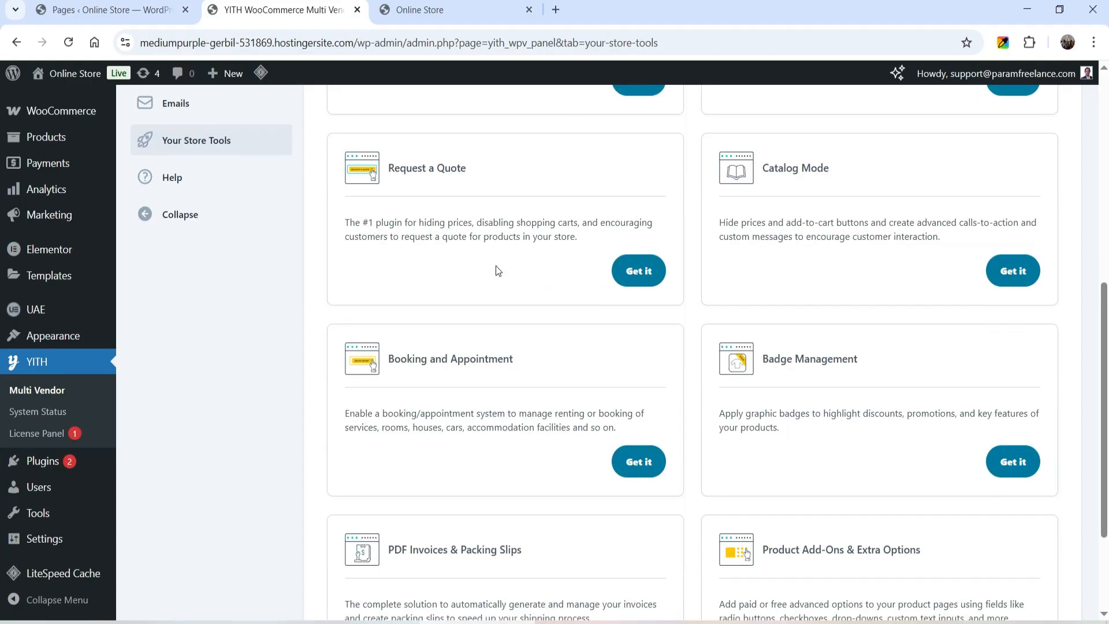